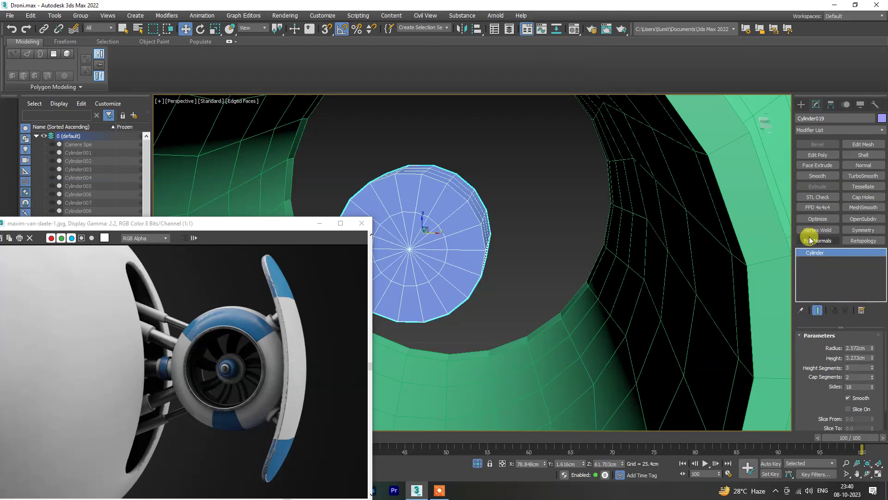
- Add Edit Poly and TurboSmooth to the hub cylinder, hiding the smoothing to edit edges
click(818, 155)
mouse_move(427, 212)
alt+middle_down()
mouse_move(391, 240)
mouse_move(440, 245)
mouse_move(496, 208)
mouse_move(634, 209)
alt+middle_up()
scroll(444, 242, up, 4)
key(2)
mouse_move(502, 218)
alt+middle_down()
mouse_move(450, 230)
mouse_move(493, 234)
mouse_move(494, 245)
mouse_move(454, 230)
mouse_move(472, 236)
alt+middle_up()
click(863, 175)
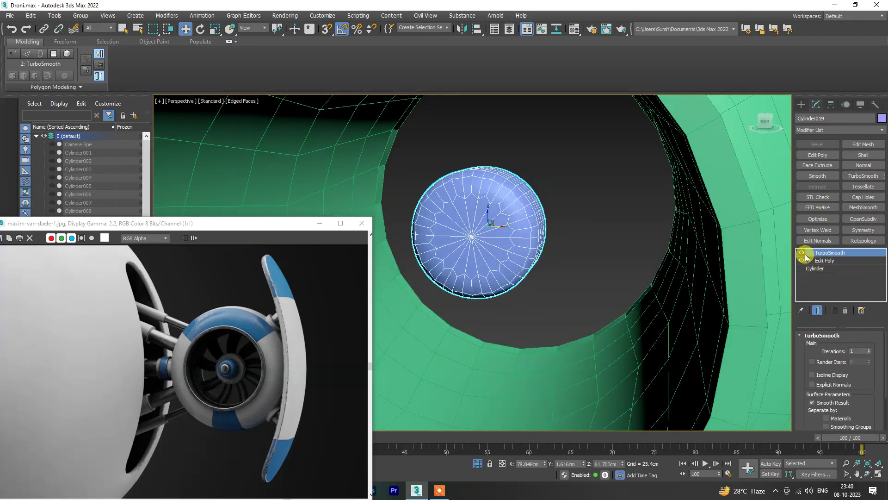
click(802, 252)
click(825, 260)
scroll(498, 204, up, 3)
scroll(477, 218, up, 5)
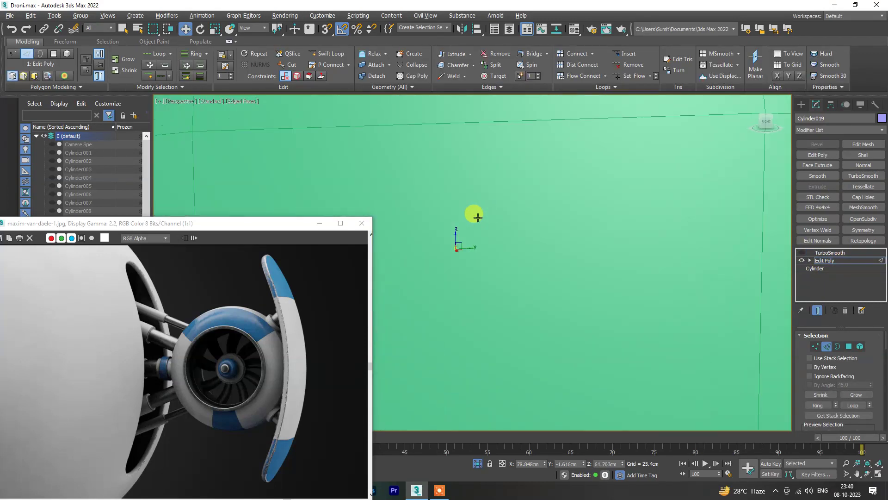
key(z)
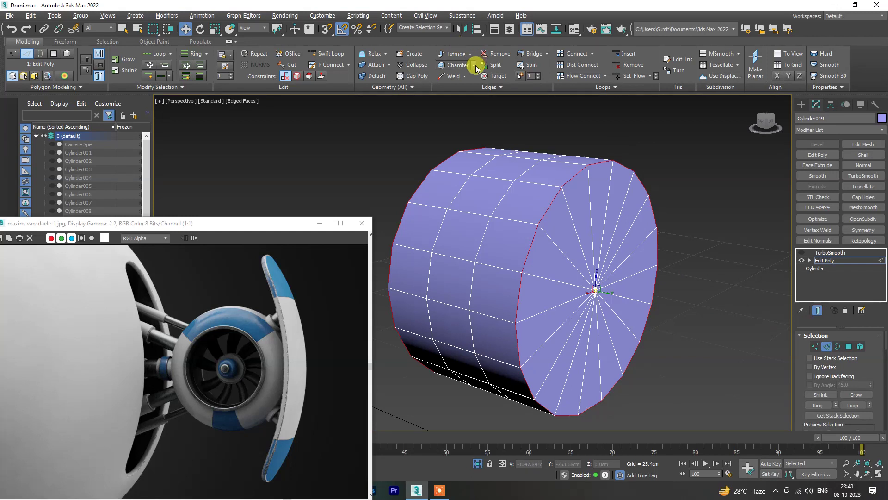
- Chamfer the selected cap edges with Uniform type at 0.122cm
click(469, 76)
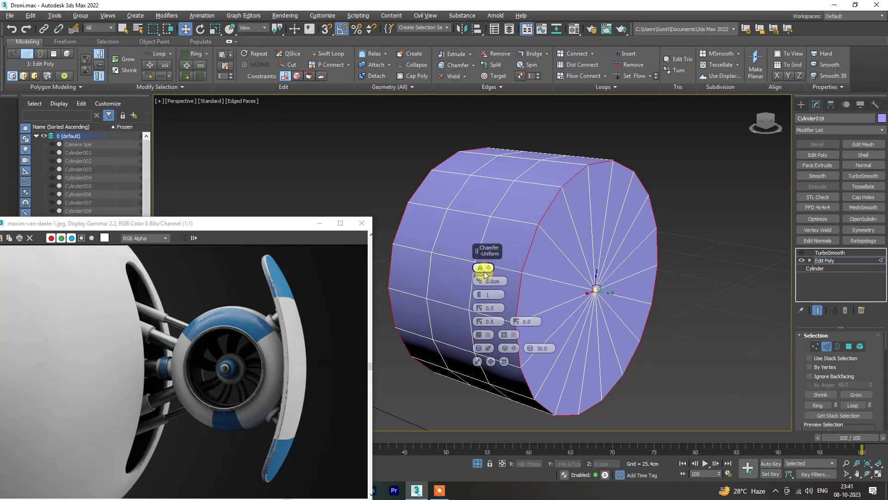
click(481, 273)
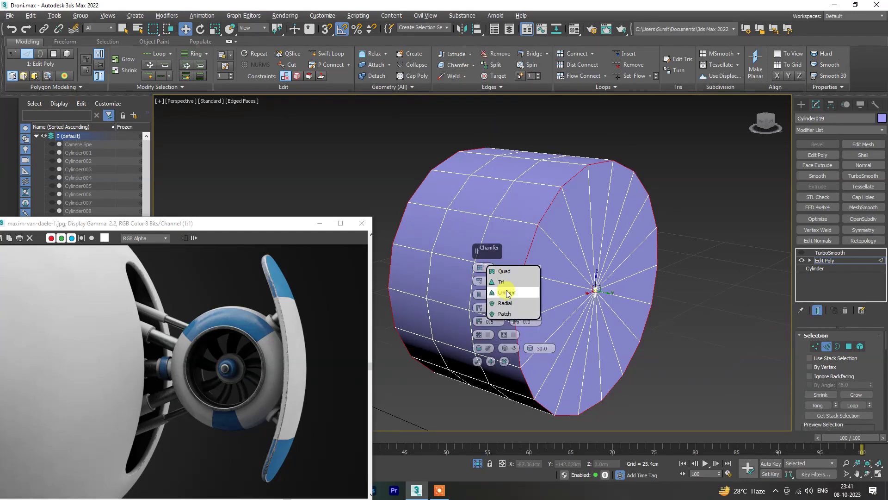
click(507, 293)
drag(479, 283, 479, 280)
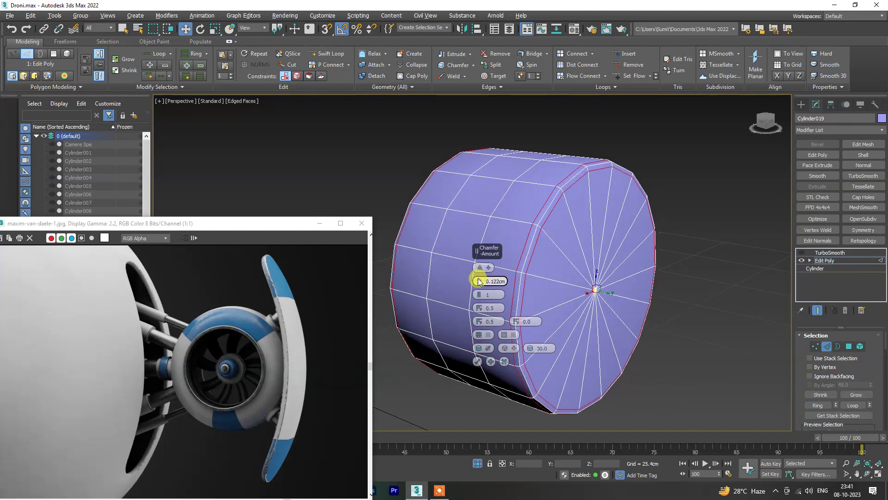
click(476, 360)
- Turn TurboSmooth back on and inspect the smoothed hub from several angles
click(802, 253)
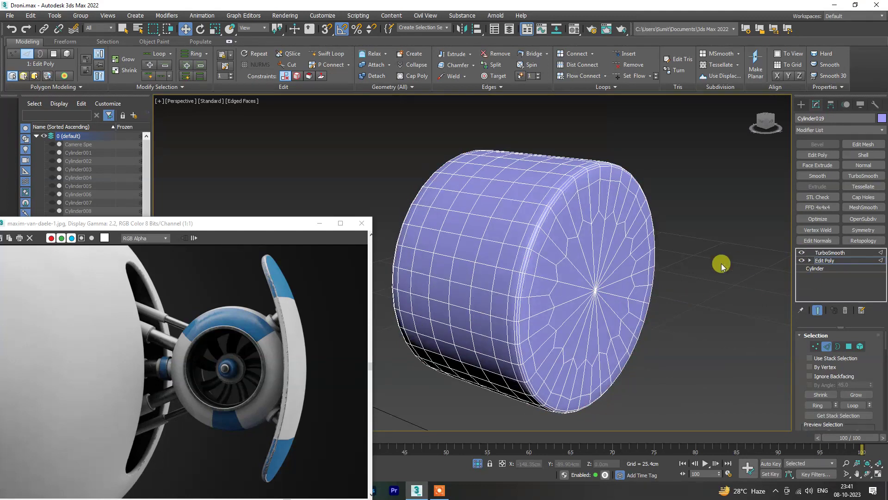
key(F4)
alt+middle_drag(654, 264, 681, 249)
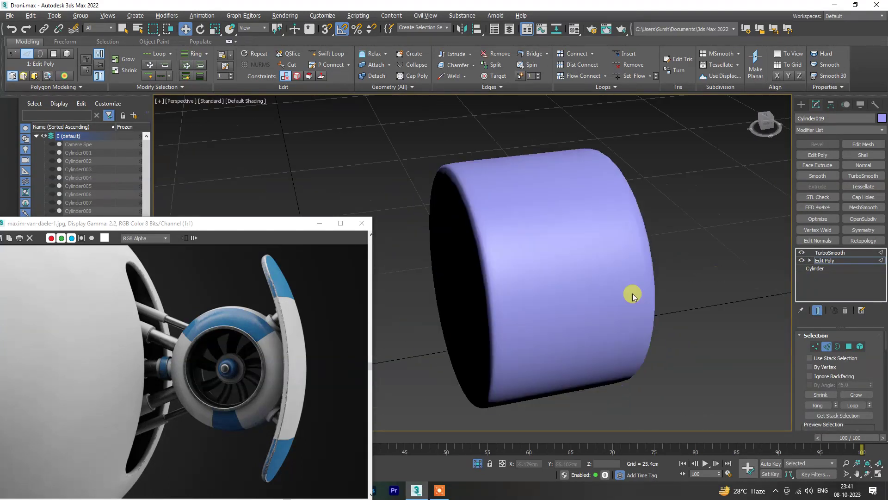
click(802, 252)
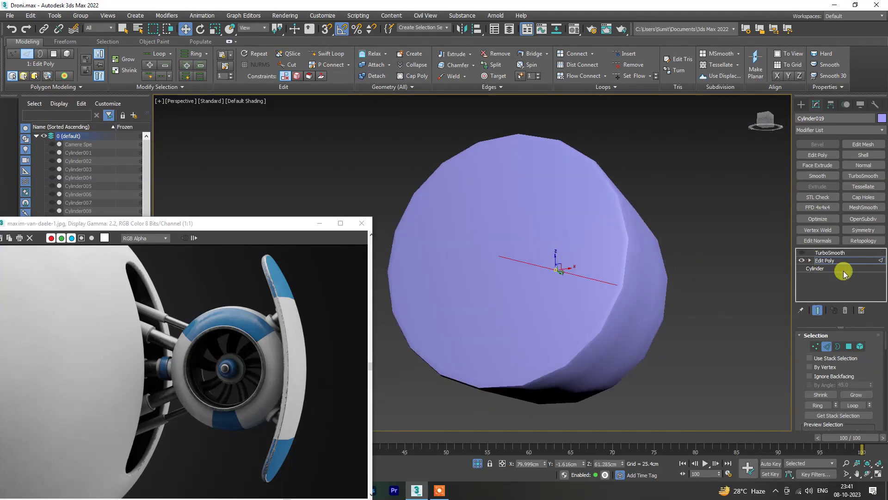
click(717, 281)
key(F4)
alt+middle_drag(705, 287, 710, 317)
click(569, 304)
scroll(569, 303, down, 2)
- Clone the hub cylinder out to its left as Cylinder020
scroll(582, 304, down, 2)
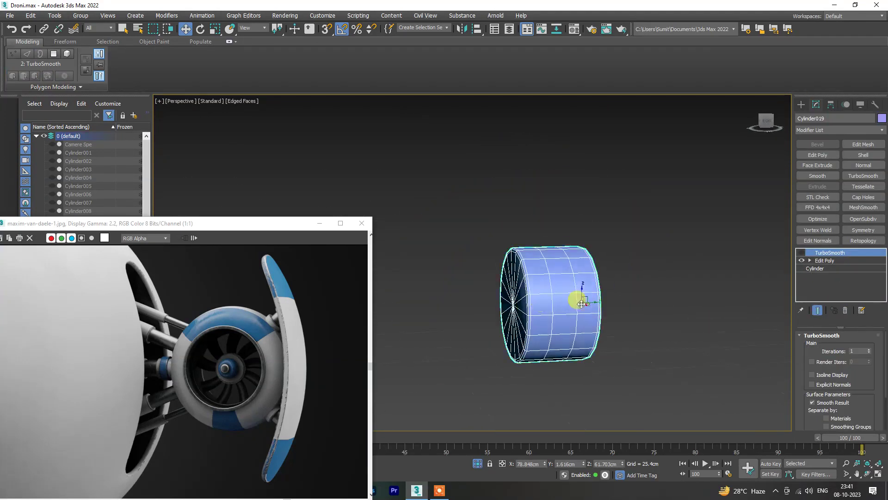
click(810, 107)
click(820, 155)
click(835, 224)
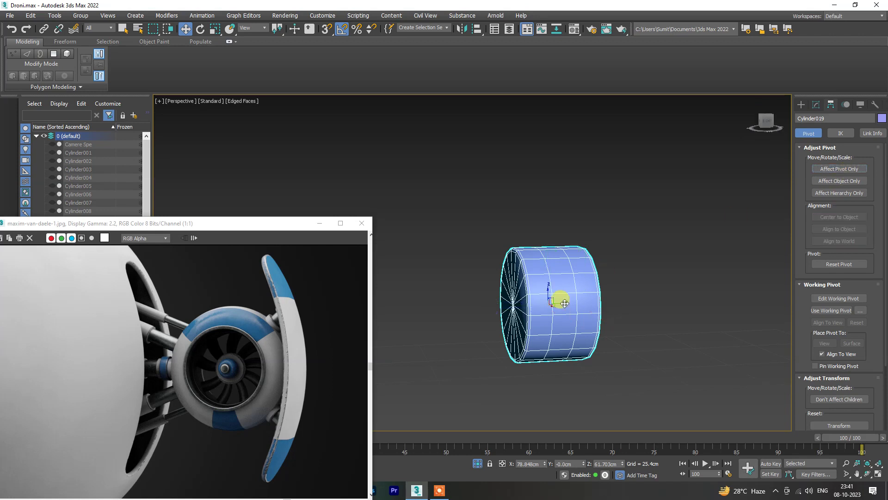
shift+drag(561, 298, 506, 307)
click(476, 283)
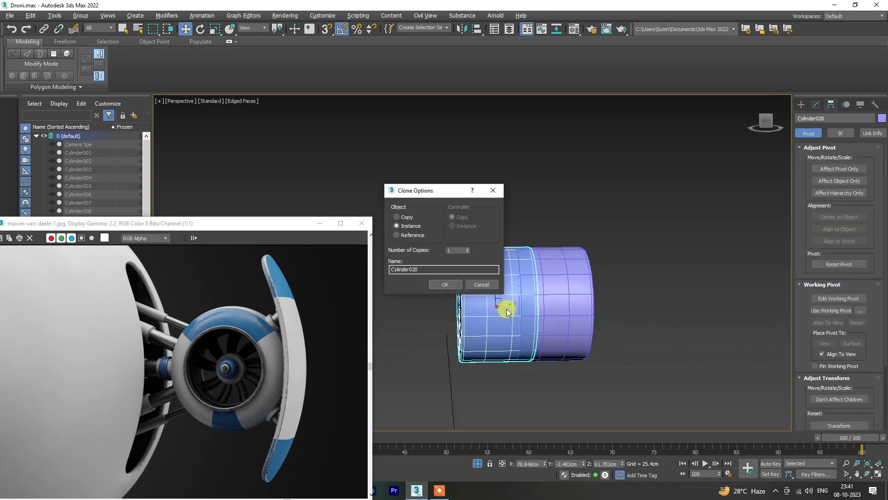
click(437, 280)
- Scale Cylinder020 down uniformly into a thin disc
key(w)
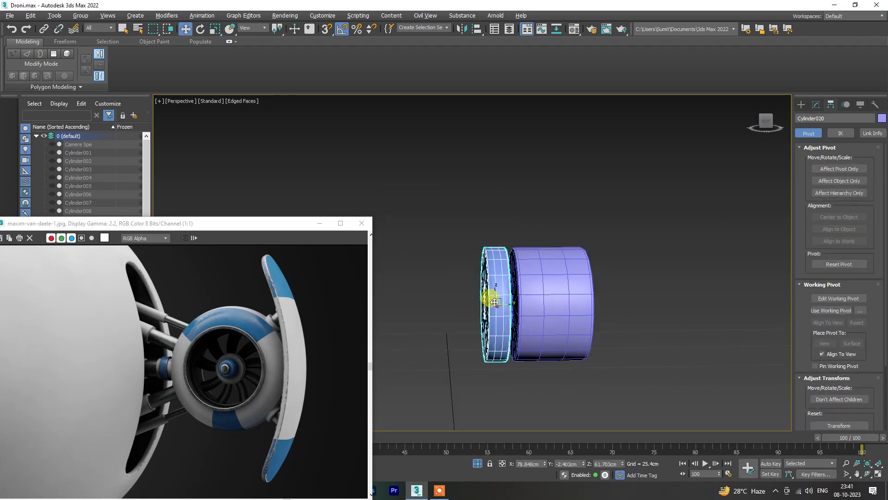
alt+middle_drag(511, 297, 537, 317)
key(r)
alt+middle_drag(496, 272, 460, 297)
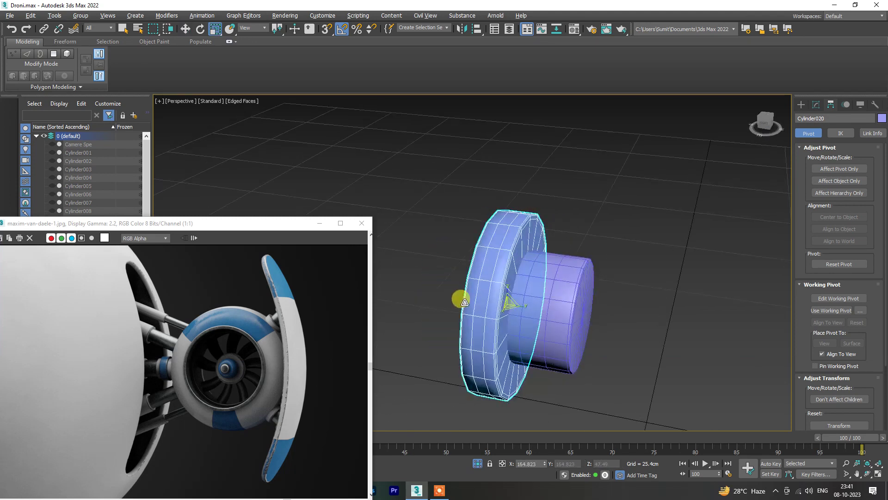
click(525, 301)
click(508, 297)
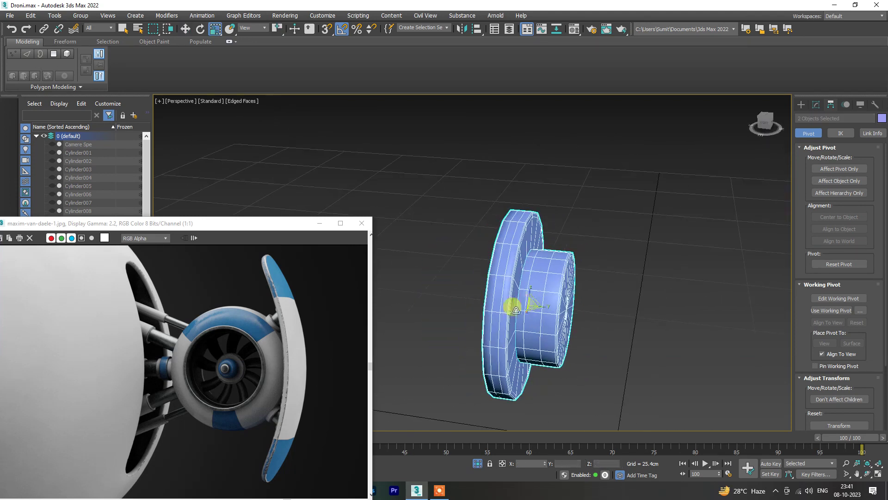
mouse_move(508, 294)
mouse_down()
mouse_move(516, 315)
mouse_move(504, 290)
mouse_move(475, 301)
mouse_up()
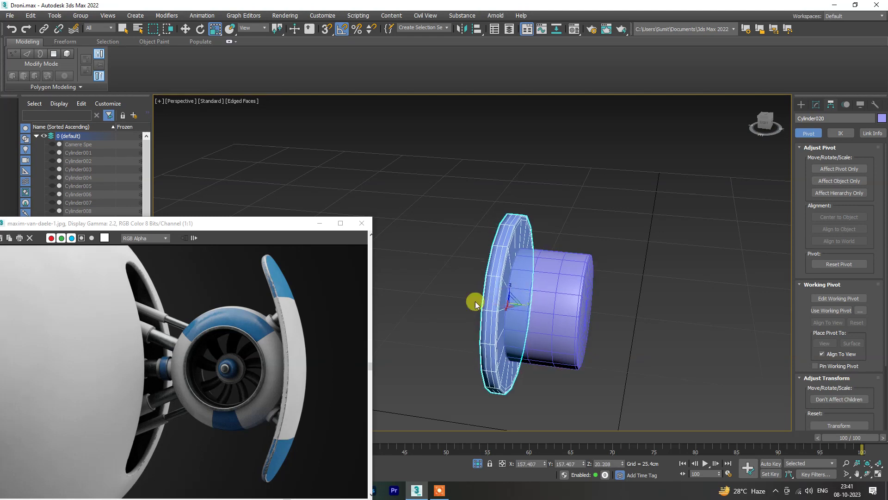
- Turn on TurboSmooth for the disc Cylinder020
key(w)
alt+middle_drag(461, 304, 545, 298)
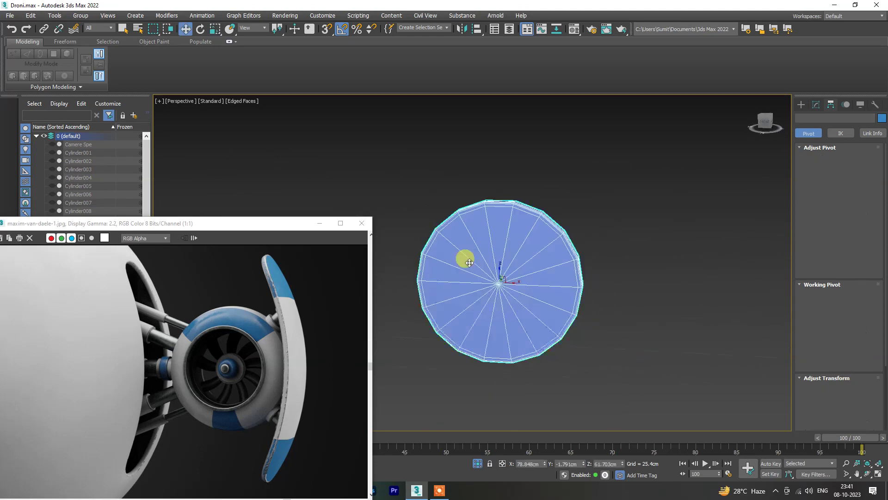
click(816, 104)
click(802, 252)
click(677, 276)
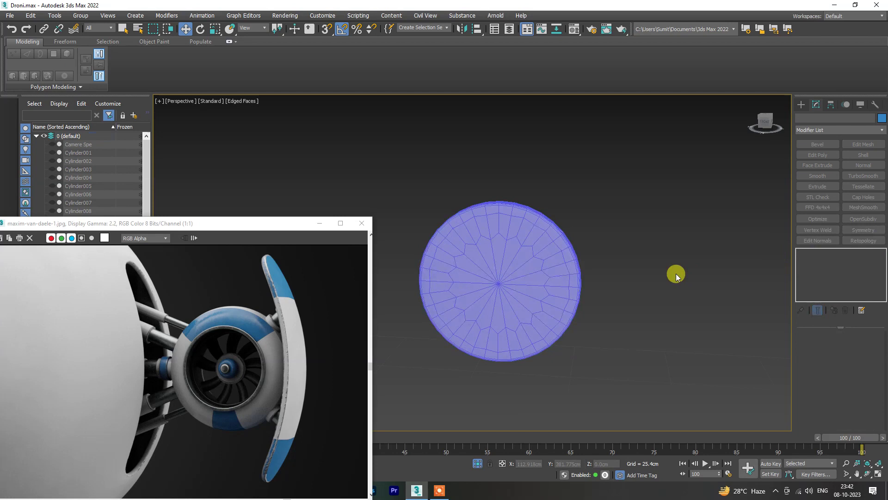
- Show all parts and isolate the housing ring in Front view
click(480, 463)
alt+middle_drag(533, 353, 699, 248)
scroll(651, 248, up, 3)
click(652, 249)
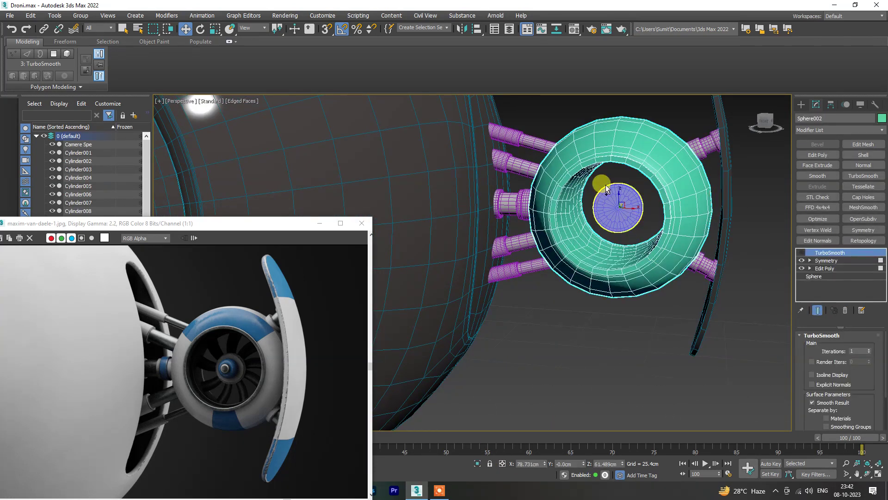
key(alt+q)
key(f)
click(642, 316)
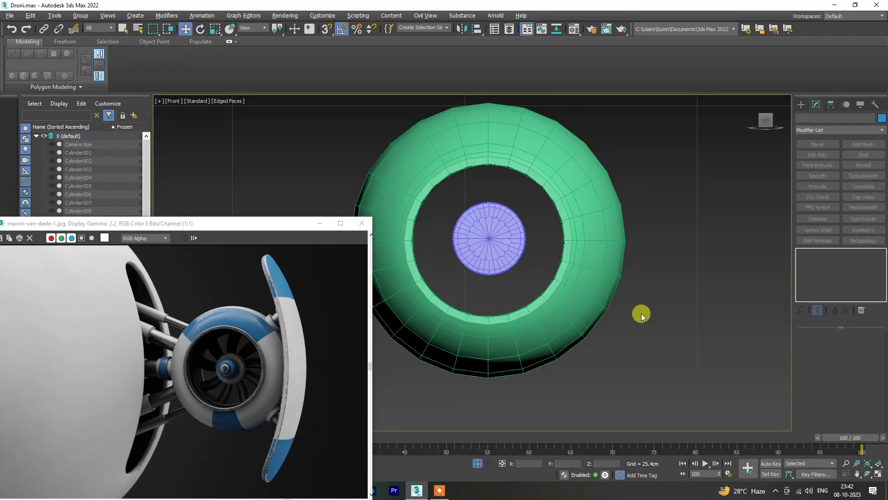
- Check the disc's fit in the ring, then isolate the disc and hub cylinder together
drag(447, 214, 533, 268)
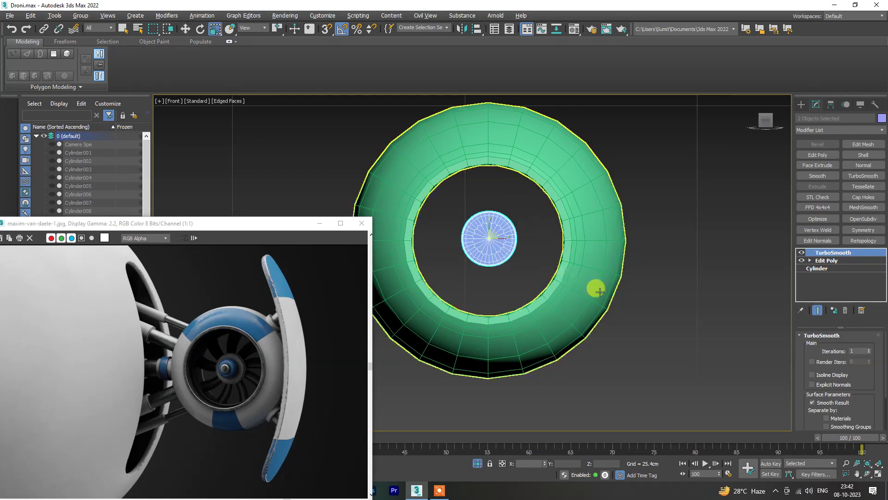
click(642, 302)
key(p)
mouse_move(629, 293)
alt+middle_down()
mouse_move(440, 260)
mouse_move(595, 264)
alt+middle_up()
click(473, 260)
scroll(482, 258, up, 3)
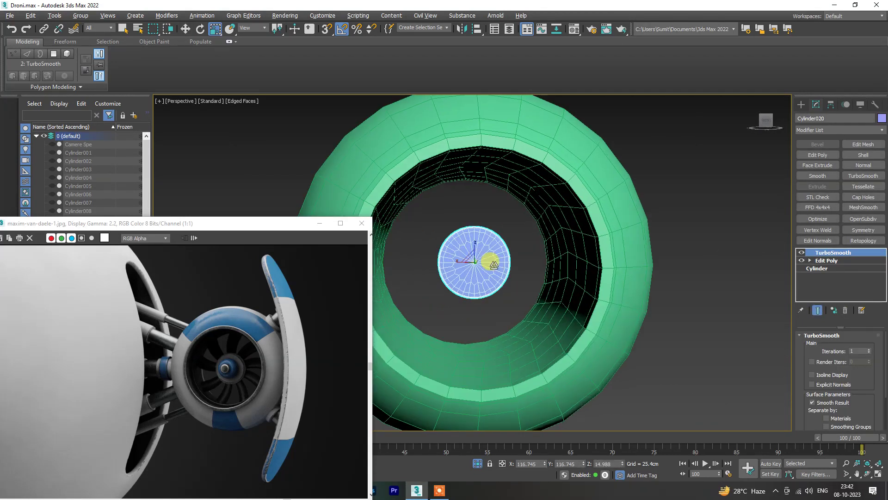
mouse_move(481, 258)
alt+middle_down()
mouse_move(402, 277)
mouse_move(445, 292)
mouse_move(484, 261)
mouse_move(573, 275)
mouse_move(462, 258)
mouse_move(486, 281)
mouse_move(611, 318)
alt+middle_up()
click(483, 263)
key(alt+q)
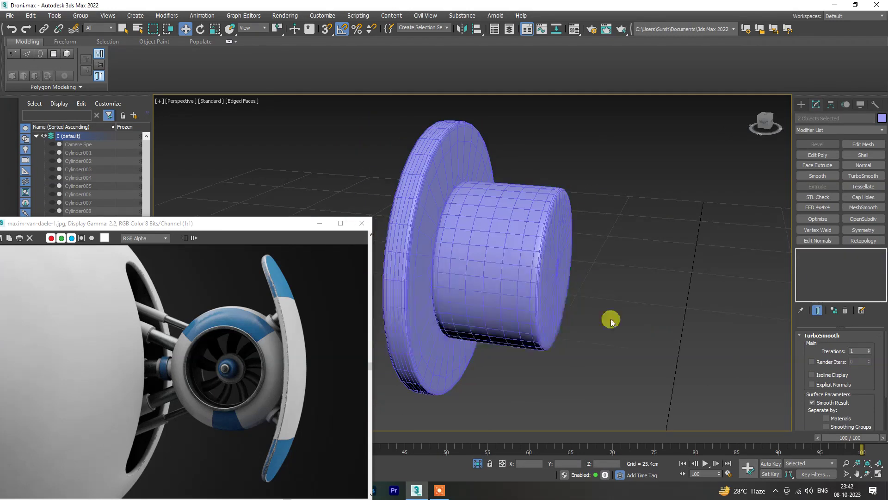
- Undo the last two actions and clone the hub cylinder as Cylinder021
key(ctrl+z)
key(ctrl+z)
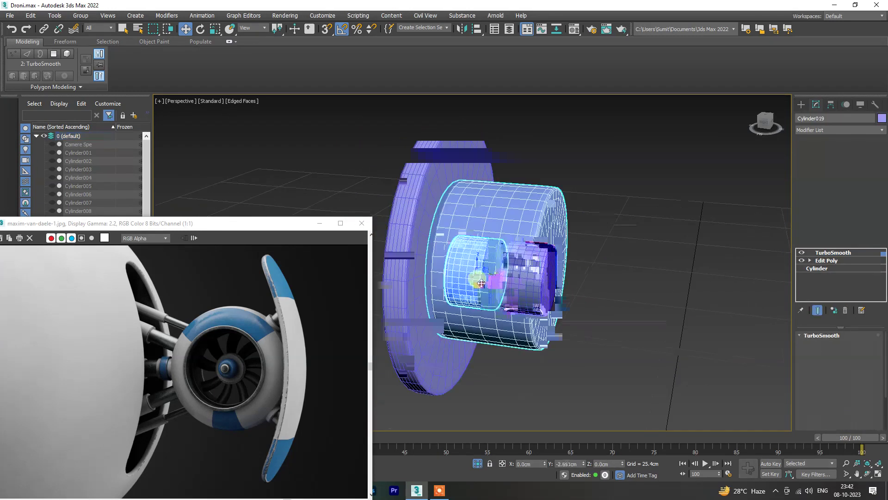
key(ctrl+z)
shift+drag(485, 290, 452, 289)
click(445, 284)
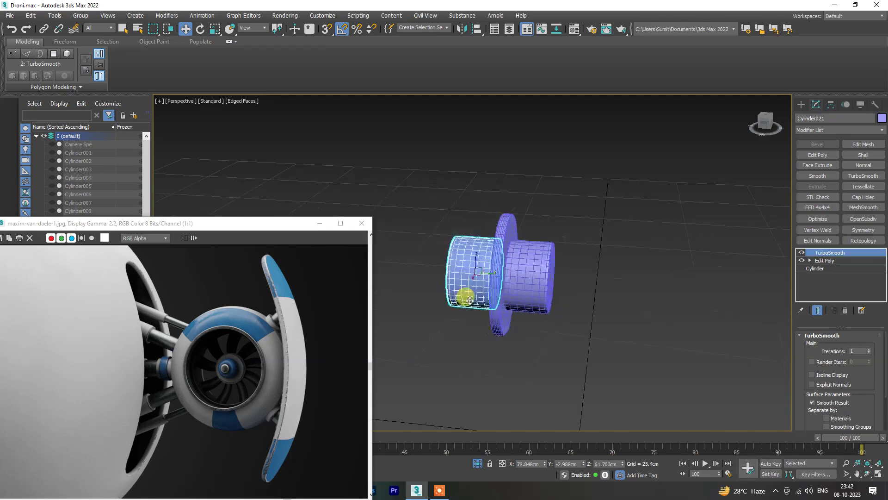
alt+middle_drag(464, 294, 459, 293)
key(r)
scroll(495, 252, up, 5)
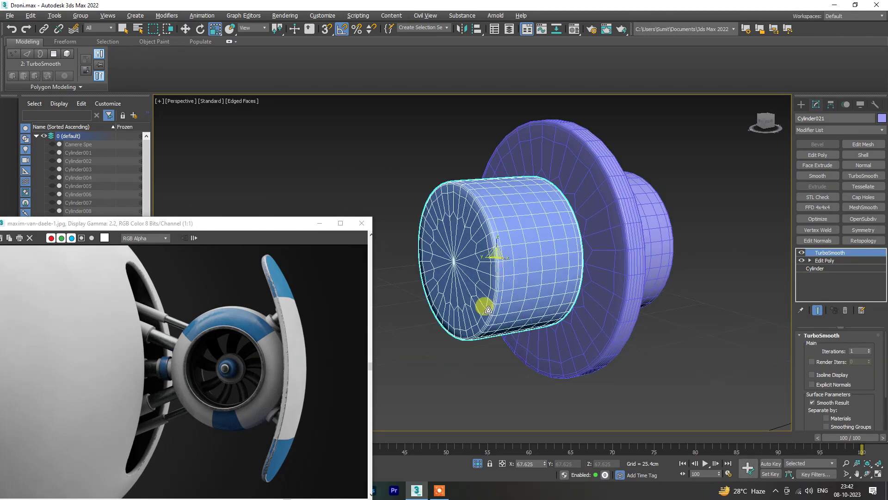
- Strip Cylinder021's TurboSmooth and Edit Poly, then give the base cylinder a fresh Edit Poly
key(f)
click(802, 252)
key(shift+z)
alt+middle_drag(603, 286, 579, 291)
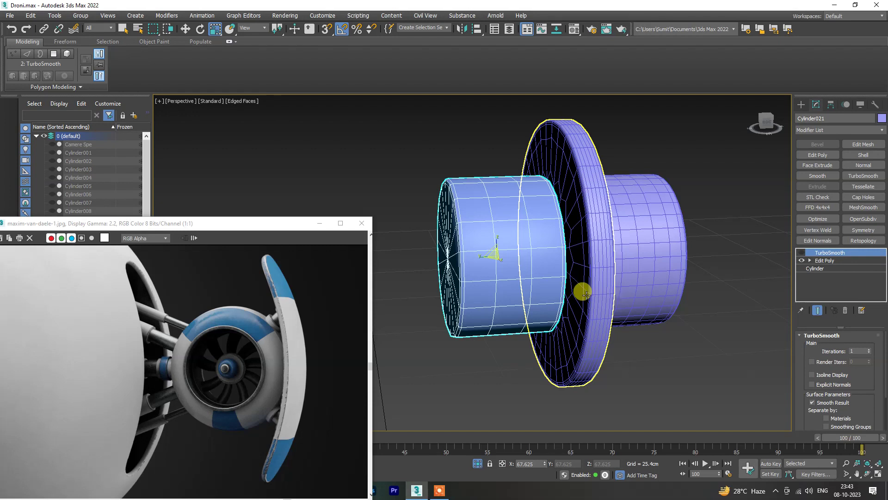
click(846, 310)
click(845, 310)
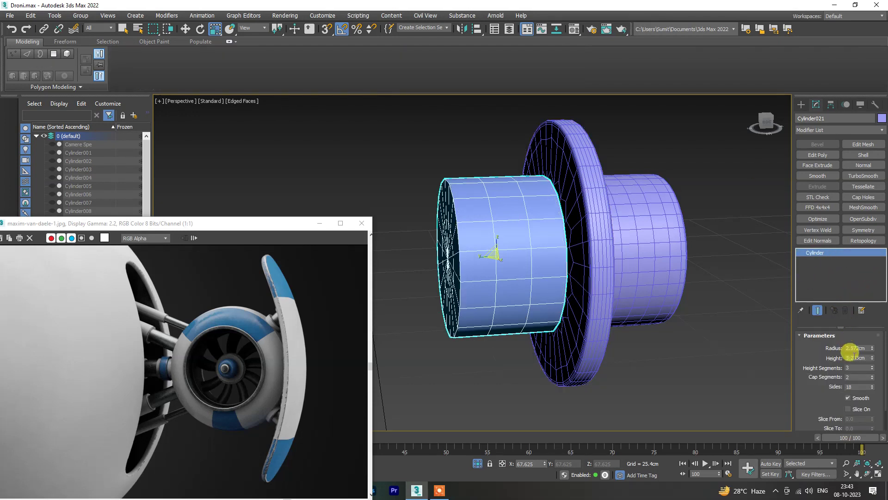
mouse_move(559, 273)
alt+middle_down()
mouse_move(587, 274)
mouse_move(526, 254)
alt+middle_up()
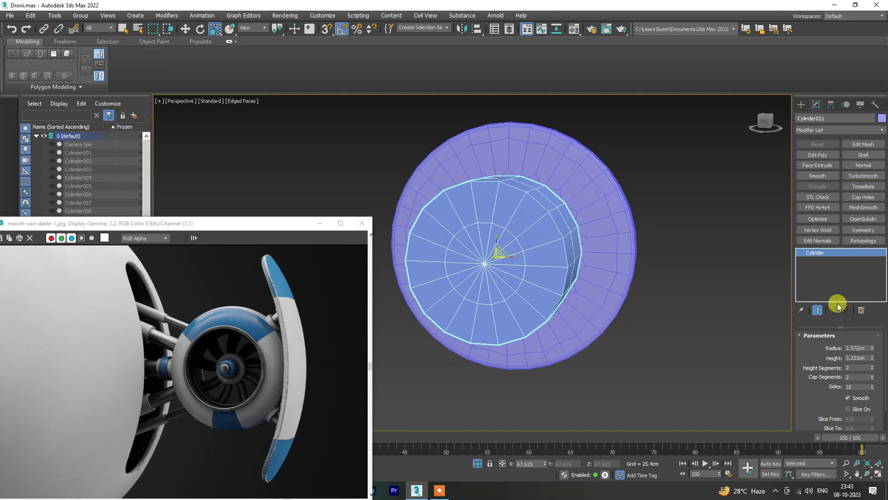
click(818, 155)
alt+middle_drag(501, 224, 494, 249)
- Isolate Cylinder021 and try an initial cap-edge chamfer, previewing it smoothed
key(alt+q)
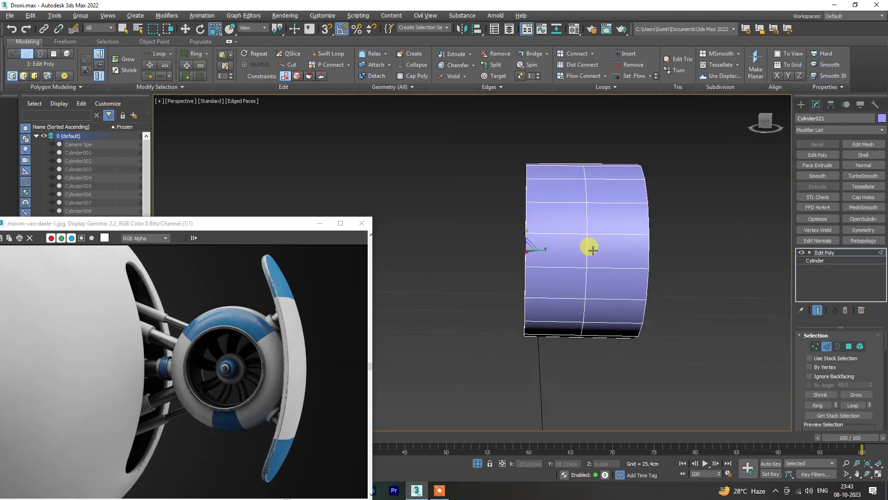
mouse_move(589, 246)
alt+middle_down()
mouse_move(535, 224)
mouse_move(678, 261)
mouse_move(514, 227)
alt+middle_up()
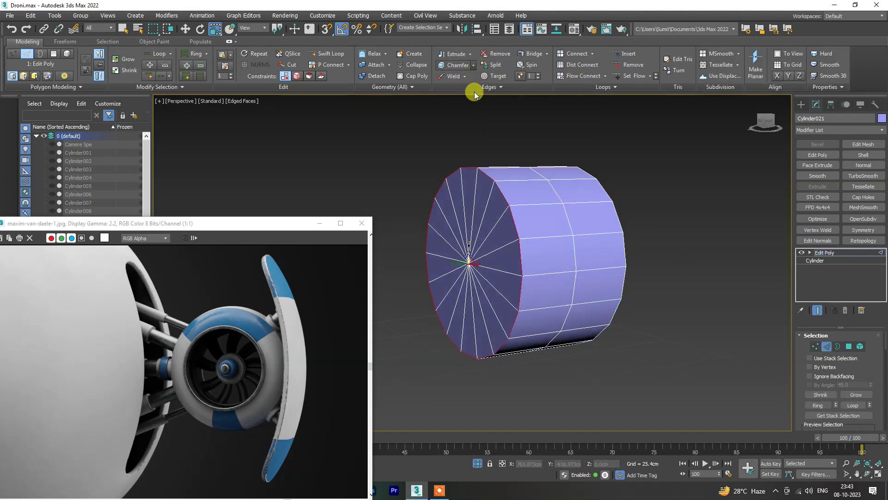
mouse_move(479, 282)
mouse_down()
mouse_move(479, 298)
mouse_move(476, 255)
mouse_up()
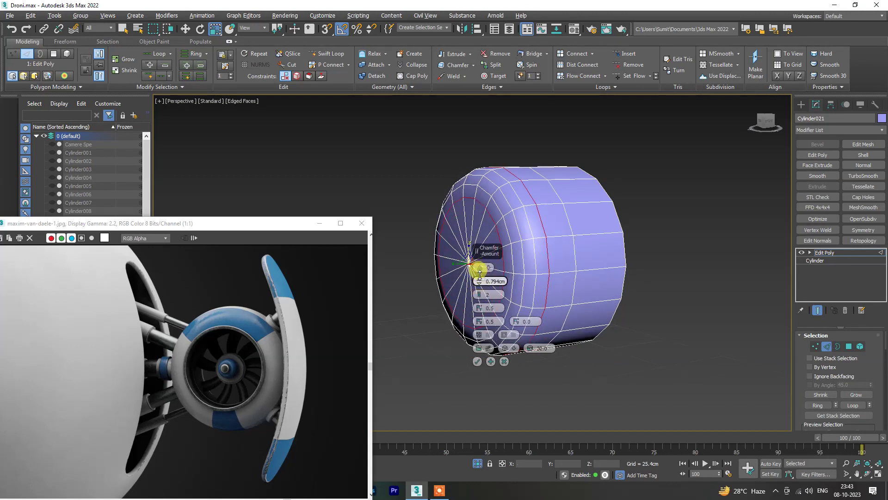
drag(481, 297, 481, 305)
mouse_move(499, 376)
alt+middle_down()
mouse_move(697, 244)
mouse_move(632, 251)
mouse_move(665, 238)
mouse_move(695, 261)
alt+middle_up()
click(864, 177)
key(ctrl+z)
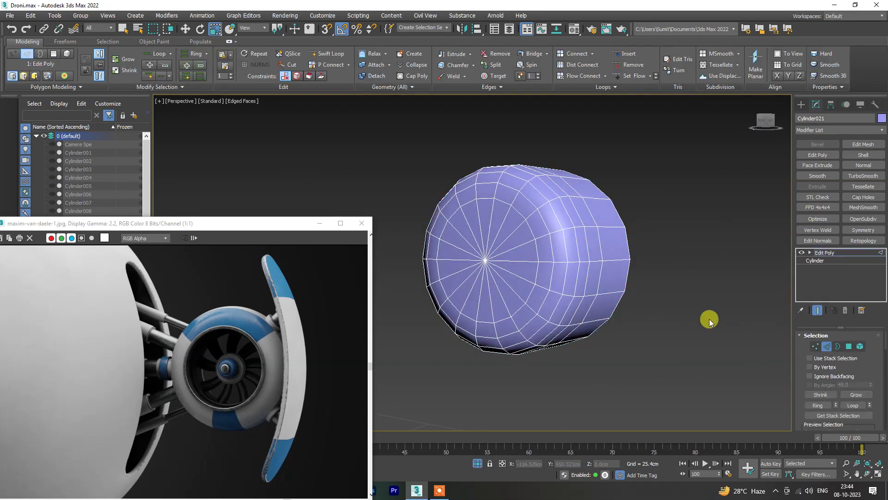
- Undo the trial chamfers and chamfer one cap rim at about 1.466cm with 2 segments
click(477, 67)
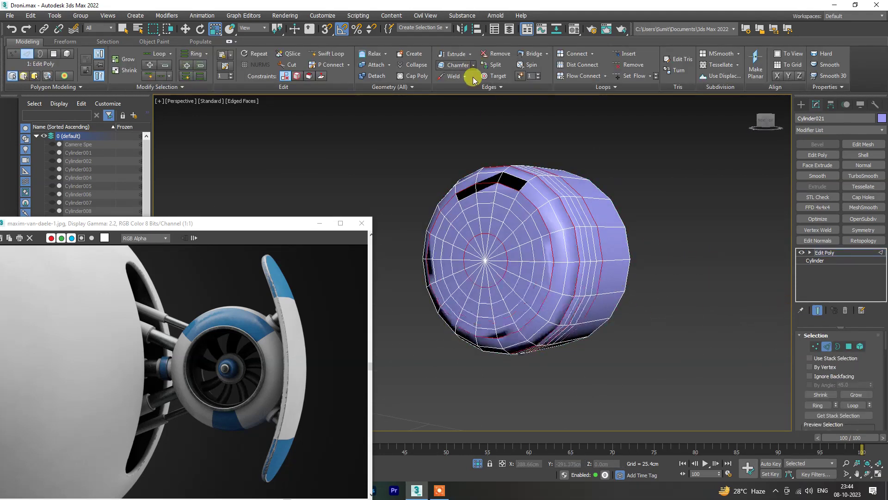
click(520, 359)
key(ctrl+z)
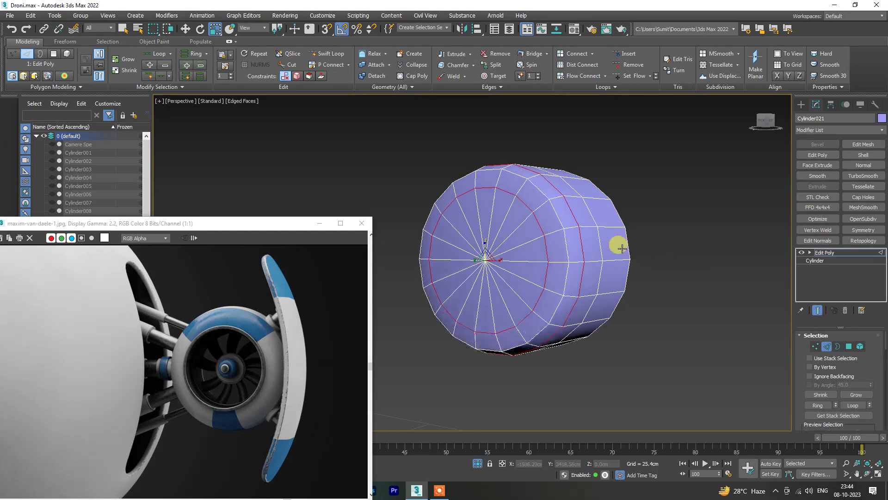
key(ctrl+z)
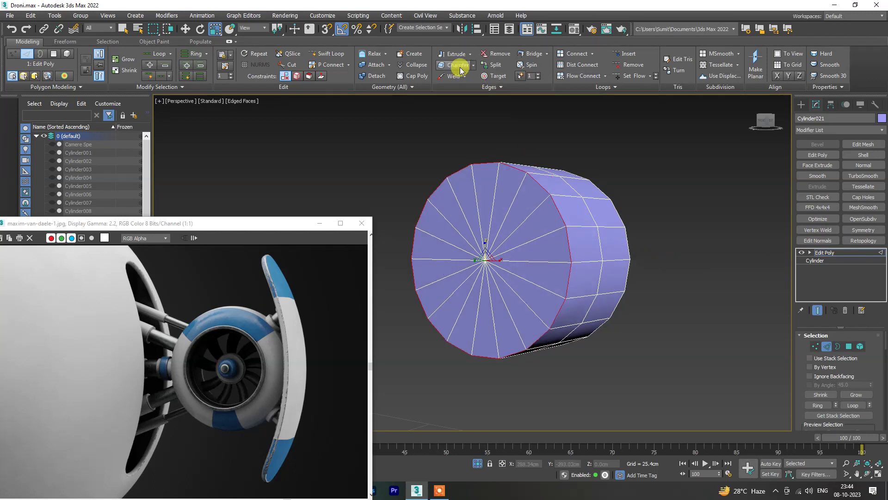
click(474, 65)
drag(477, 253, 476, 254)
drag(479, 295, 481, 296)
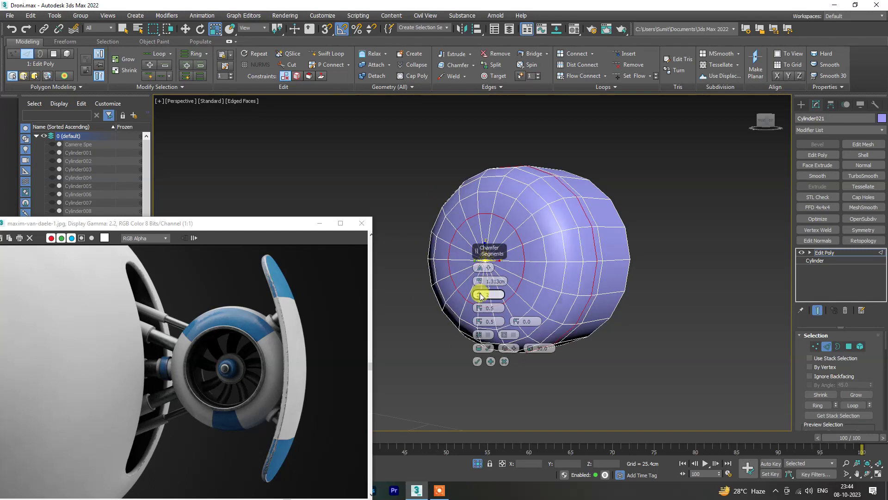
click(477, 362)
- Chamfer the other cap's rim edges to match
alt+middle_drag(600, 358, 570, 365)
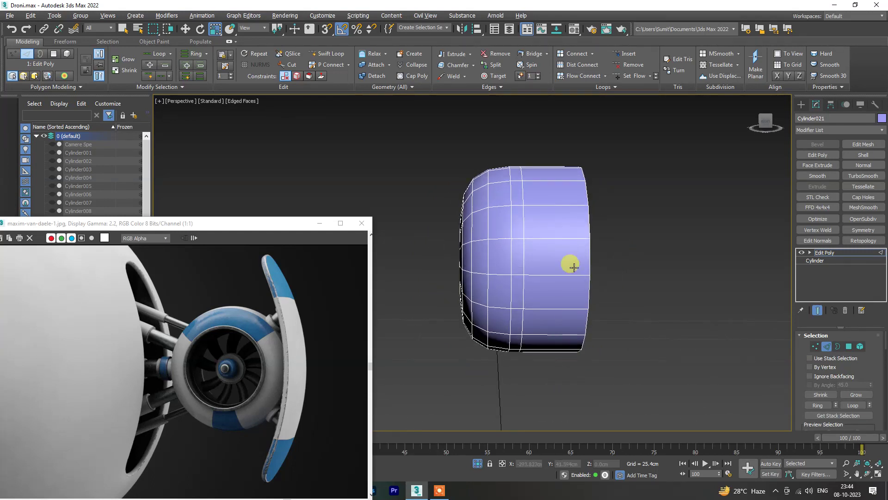
key(alt+shift+w)
alt+middle_drag(586, 239, 563, 241)
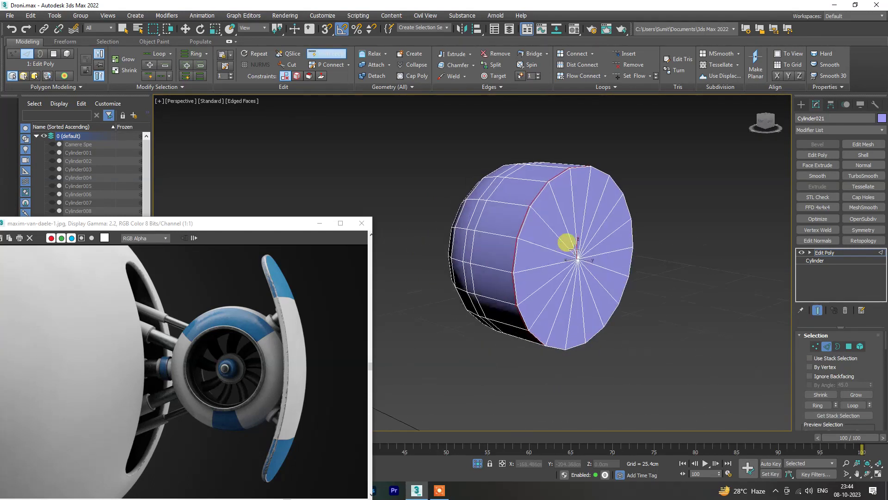
key(w)
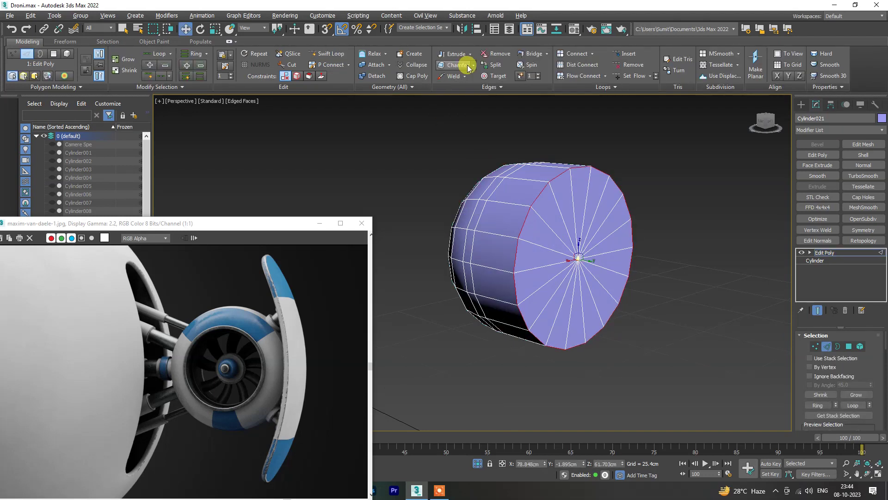
click(475, 82)
drag(477, 284, 479, 299)
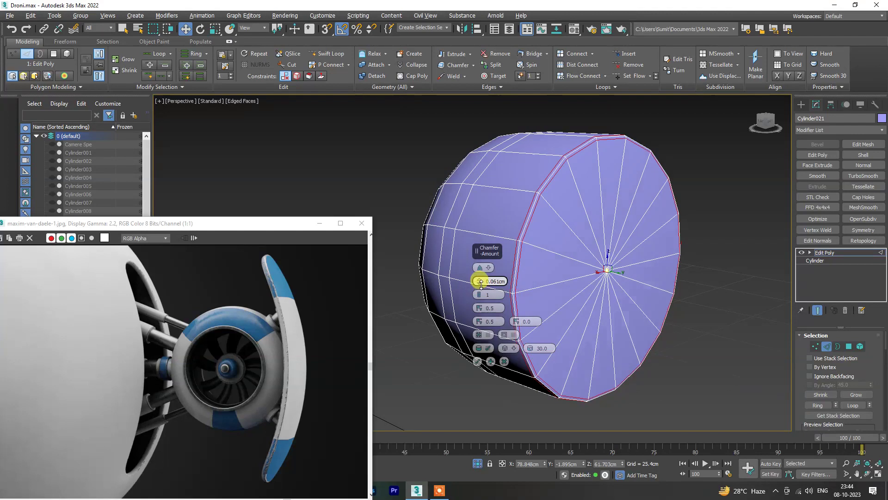
click(478, 361)
alt+middle_drag(737, 301, 684, 293)
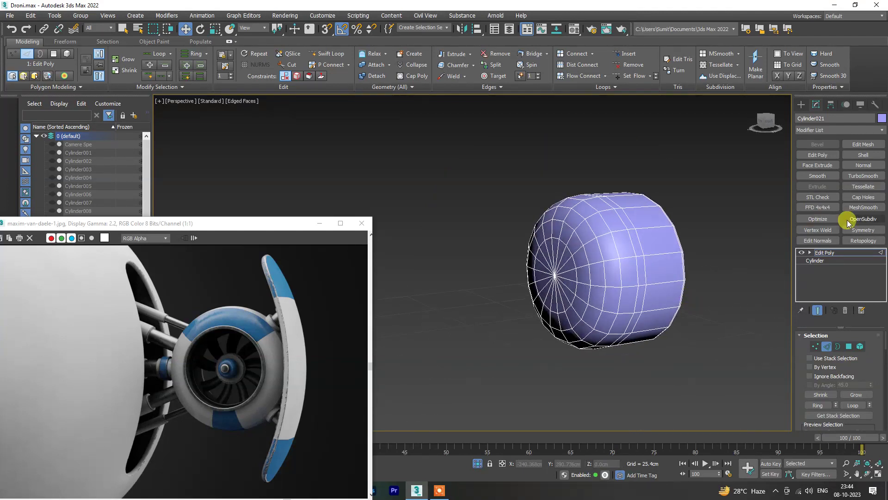
- Subdivide Cylinder021 into a denser mesh and exit isolation
click(864, 186)
click(720, 266)
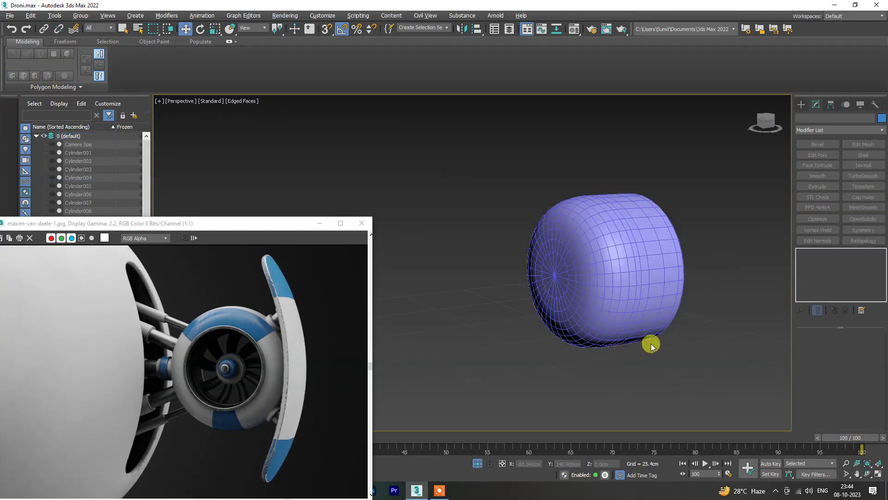
alt+middle_drag(650, 290, 598, 326)
click(477, 463)
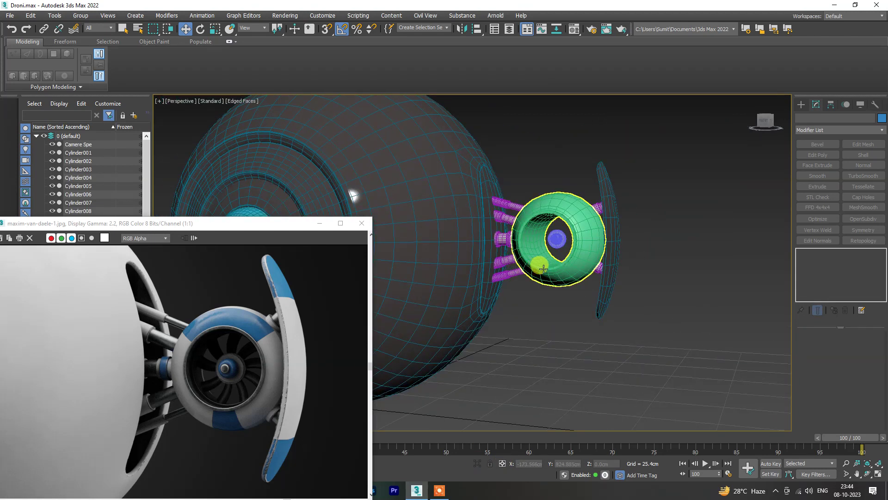
scroll(539, 262, up, 3)
key(F4)
- Select and isolate the blue housing inside the green ring
click(574, 258)
scroll(574, 258, up, 2)
scroll(574, 256, up, 3)
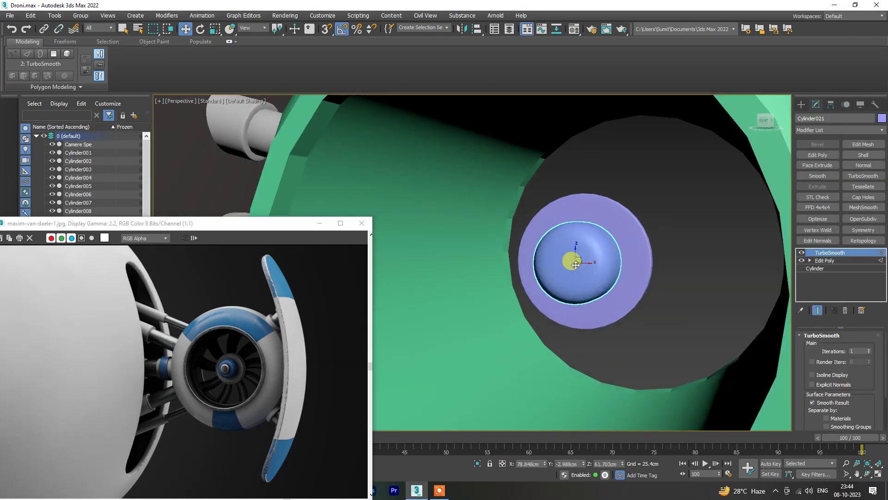
scroll(582, 259, up, 2)
mouse_move(589, 263)
alt+middle_down()
mouse_move(591, 252)
mouse_move(562, 258)
mouse_move(591, 269)
mouse_move(604, 252)
mouse_move(549, 261)
alt+middle_up()
key(alt+q)
scroll(621, 234, down, 3)
- Clone the housing as Cylinder022 and push the smaller copy into its front
mouse_move(549, 262)
shift+mouse_down()
mouse_move(458, 244)
mouse_move(496, 307)
mouse_move(512, 298)
shift+mouse_up()
click(440, 281)
key(r)
key(w)
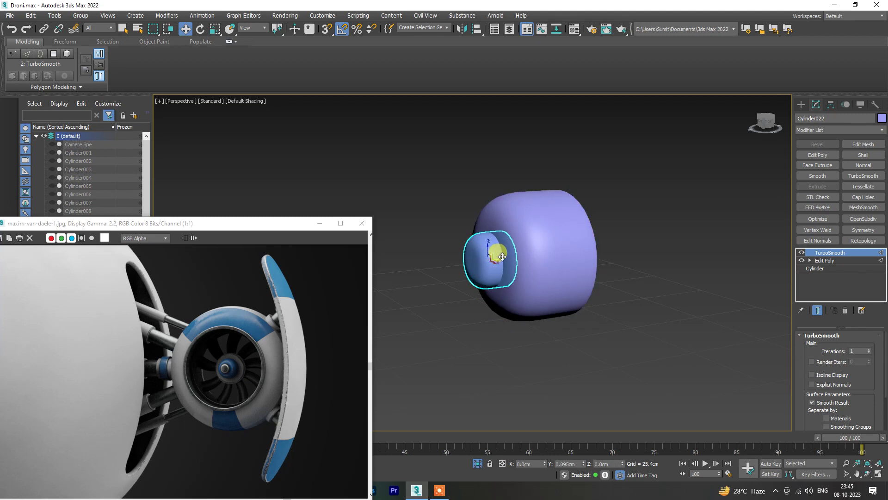
drag(496, 254, 499, 257)
- Remove TurboSmooth from Cylinder022 and reselect the small inner cylinder
click(802, 253)
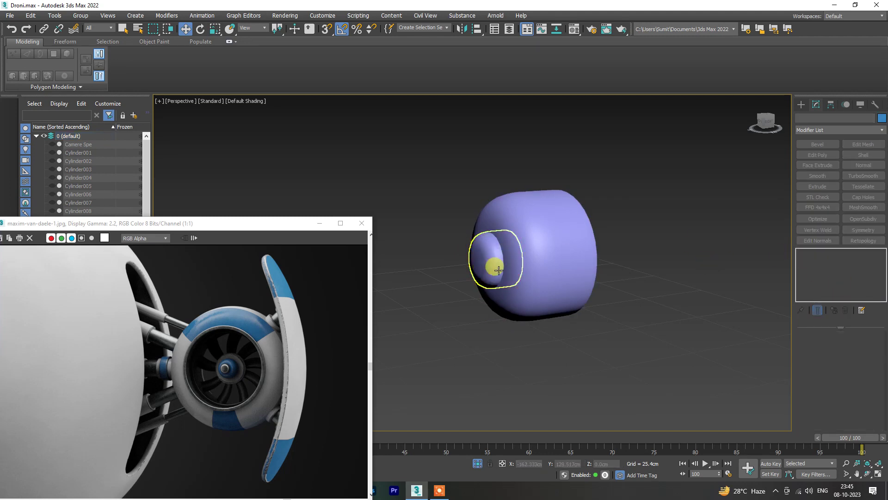
scroll(481, 253, up, 3)
click(845, 311)
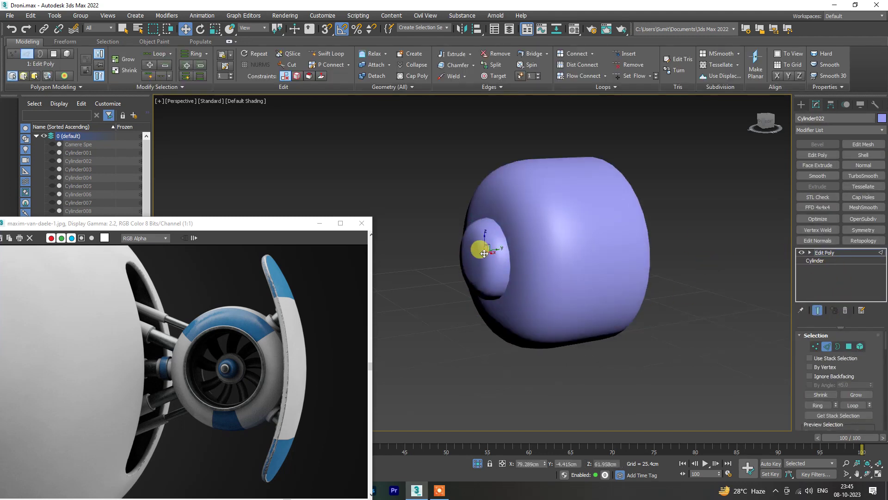
key(Delete)
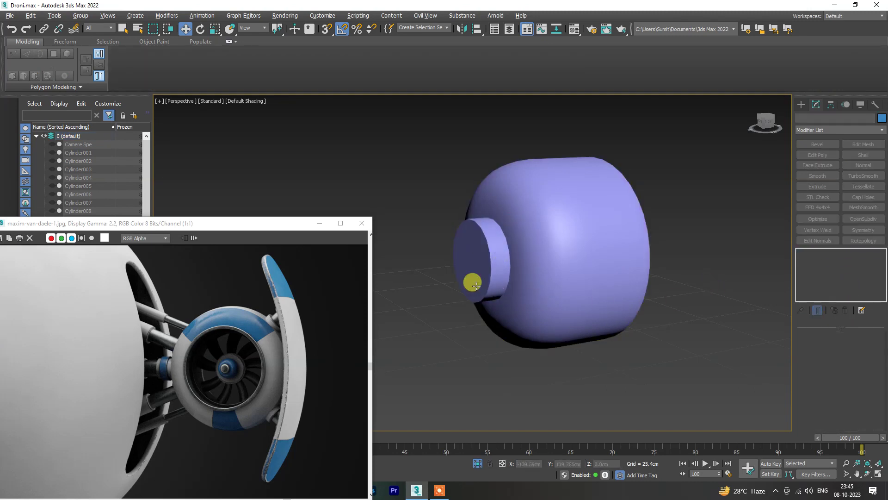
click(472, 279)
key(Delete)
scroll(477, 301, up, 10)
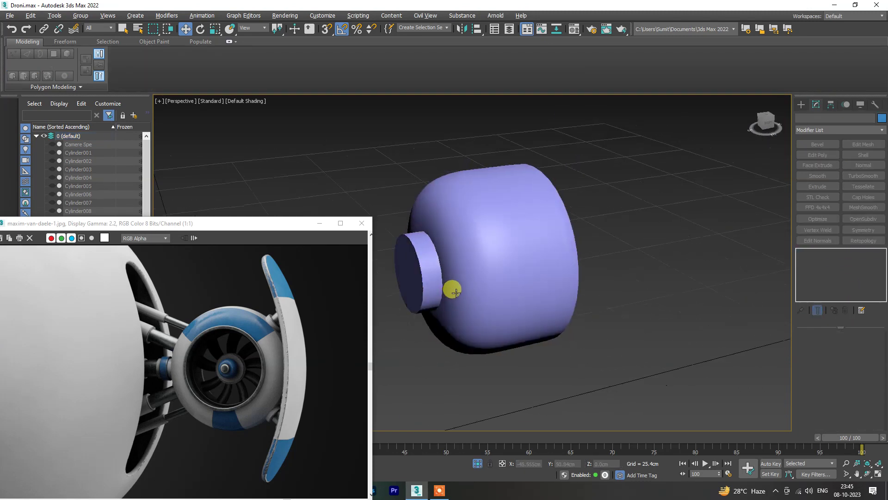
click(453, 278)
scroll(457, 285, up, 3)
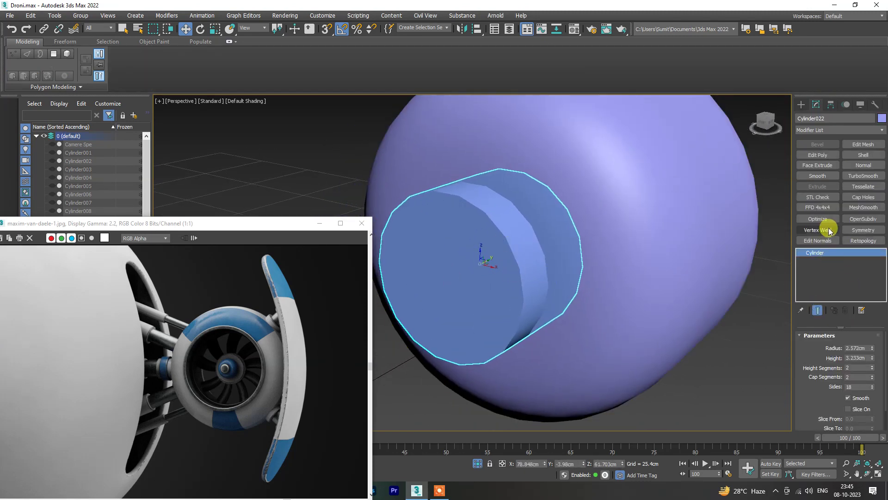
- Add Edit Poly to Cylinder022 and isolate it with mesh edges shown
click(817, 155)
key(F4)
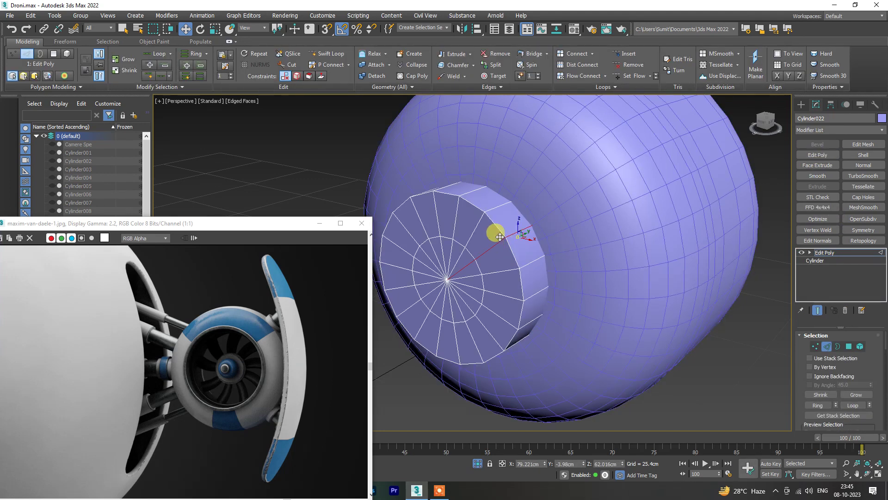
key(2)
key(alt+q)
key(2)
mouse_move(463, 250)
alt+middle_down()
mouse_move(471, 282)
mouse_move(493, 262)
mouse_move(521, 272)
mouse_move(482, 252)
alt+middle_up()
alt+middle_drag(547, 297, 540, 276)
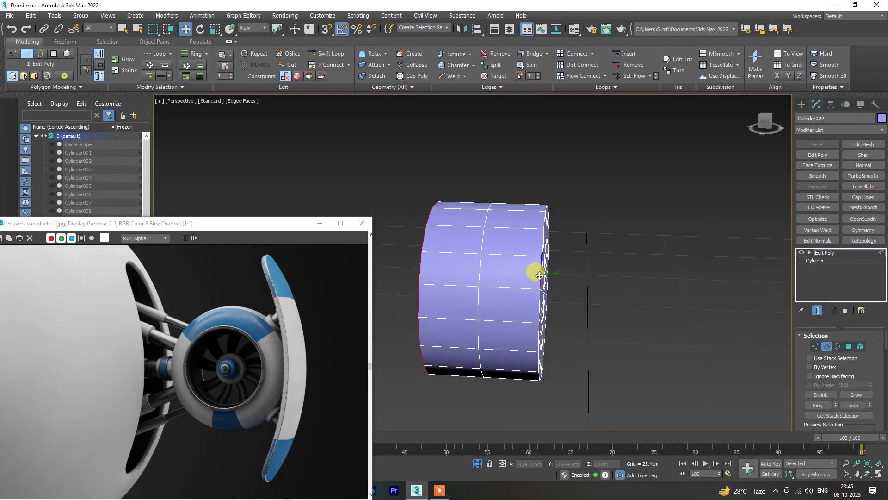
- Chamfer Cylinder022's rim edges at 0.55cm, smooth it, and end isolation
click(473, 65)
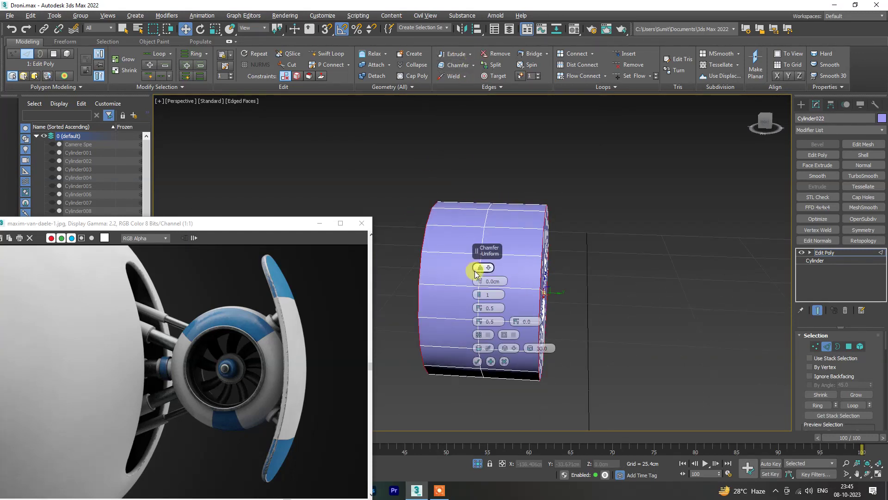
drag(479, 281, 476, 264)
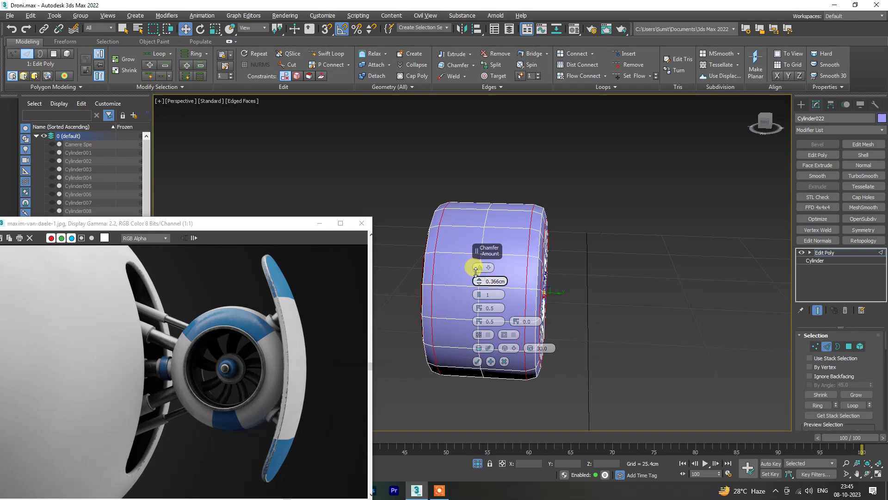
click(477, 362)
alt+middle_drag(563, 313, 597, 296)
click(856, 177)
click(665, 281)
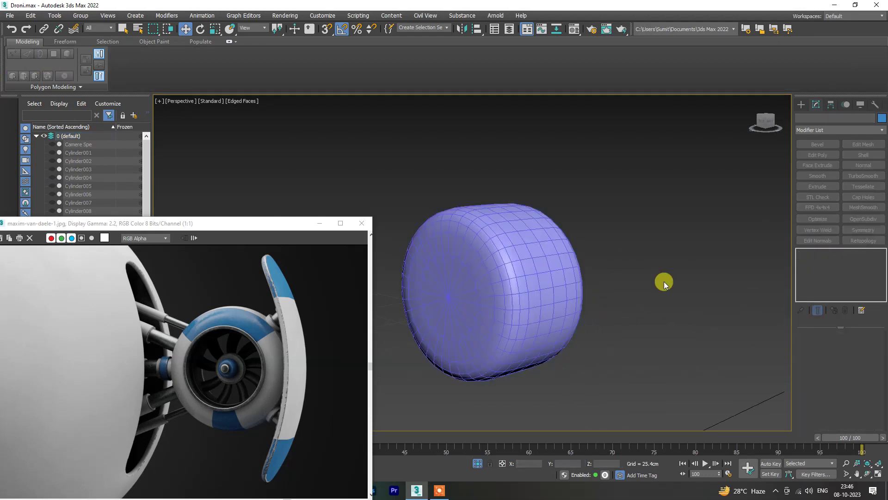
click(478, 463)
- Return to plain shaded display and make a first Material Editor pass on the ring sphere
key(F4)
scroll(626, 198, down, 6)
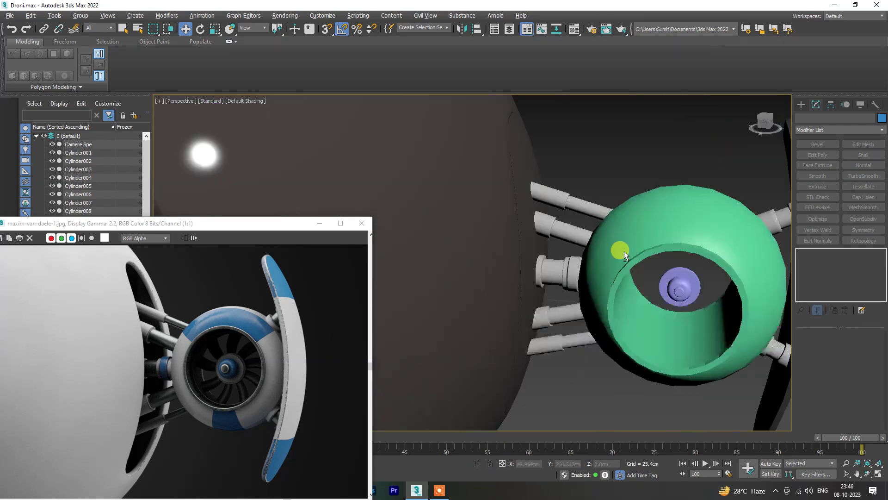
scroll(624, 251, down, 3)
scroll(615, 267, up, 3)
key(m)
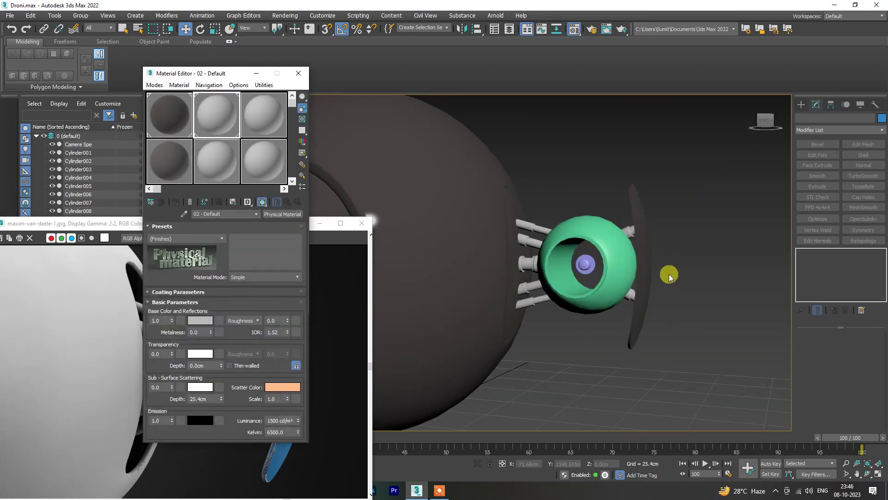
click(620, 276)
click(177, 198)
- Select the four central disc parts and apply the grey 02 - Default material
click(298, 73)
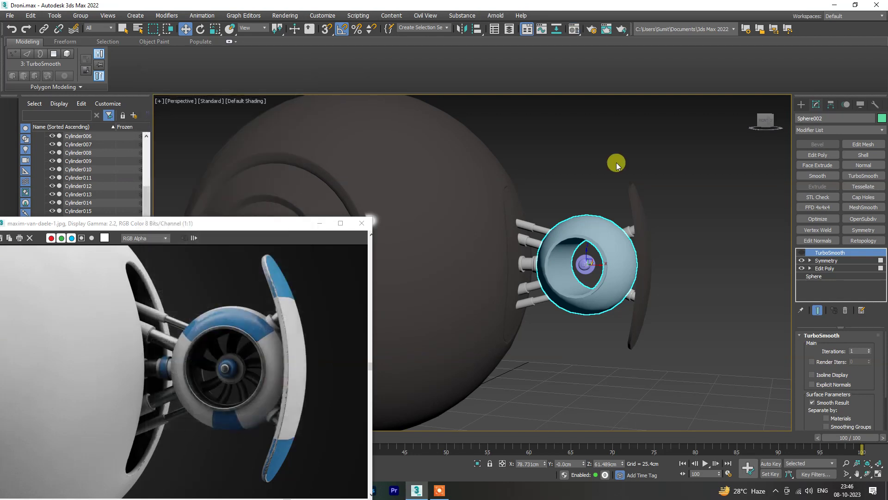
click(585, 263)
scroll(569, 247, up, 3)
drag(569, 248, 606, 274)
key(m)
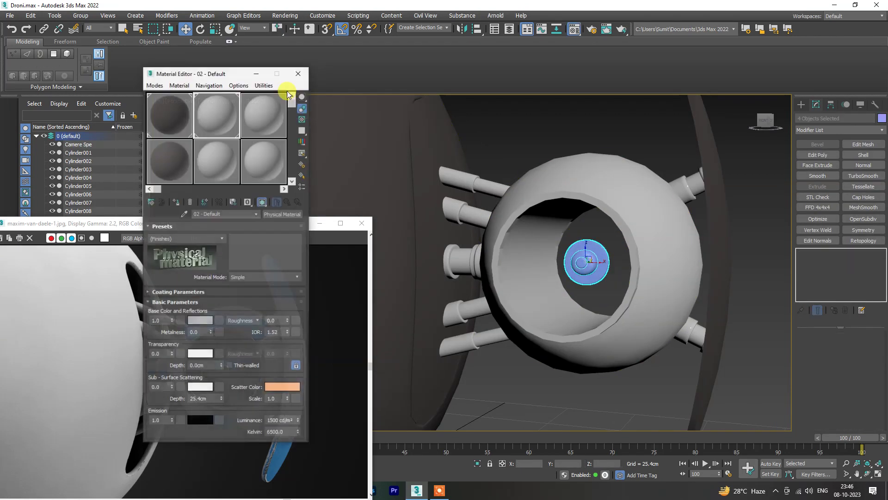
click(177, 204)
click(298, 73)
- From the front, select the remaining hub disc parts and assign them 02 - Default too
click(565, 197)
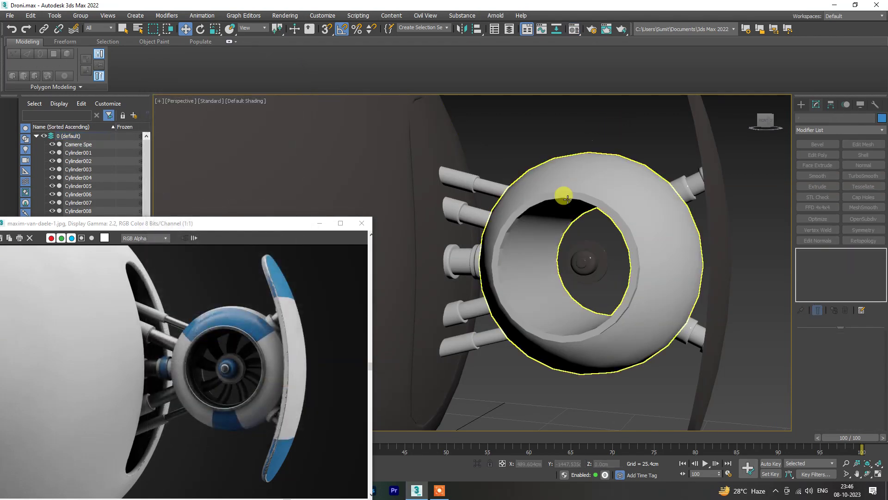
mouse_move(567, 202)
alt+middle_down()
mouse_move(602, 222)
mouse_move(733, 360)
alt+middle_up()
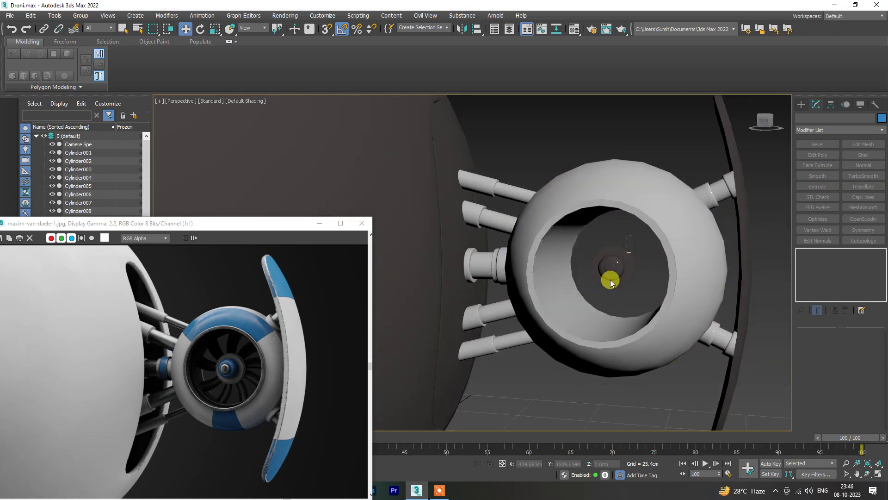
drag(610, 275, 608, 298)
key(m)
click(176, 203)
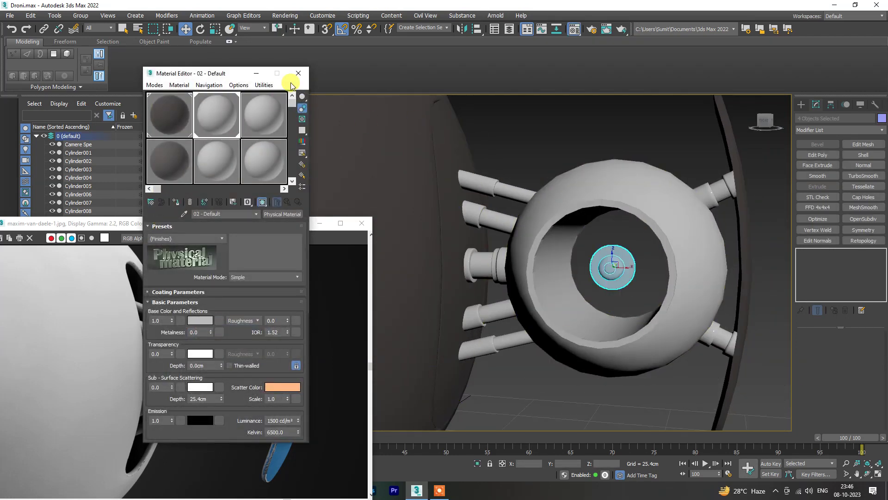
click(298, 73)
click(553, 134)
scroll(248, 380, up, 3)
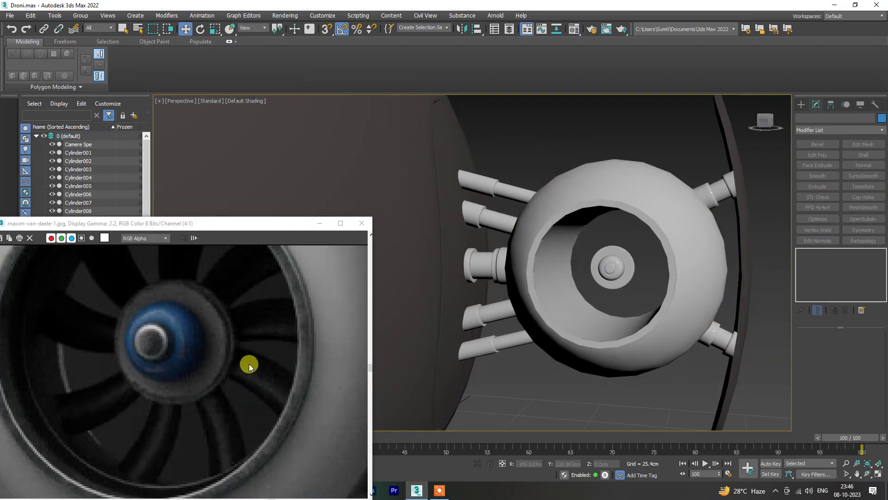
scroll(248, 366, down, 1)
- Isolate front disc Cylinder020 and disable its TurboSmooth to work on the Edit Poly mesh
click(609, 248)
scroll(620, 260, up, 3)
key(alt+q)
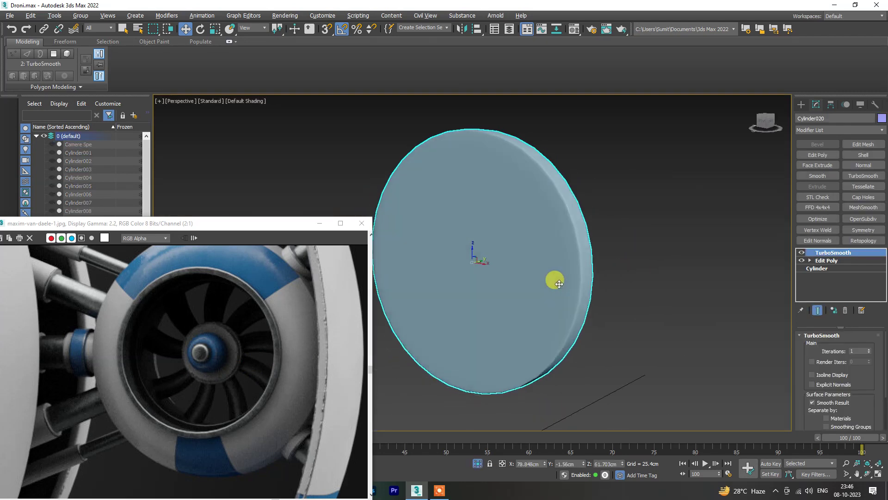
click(802, 252)
click(826, 261)
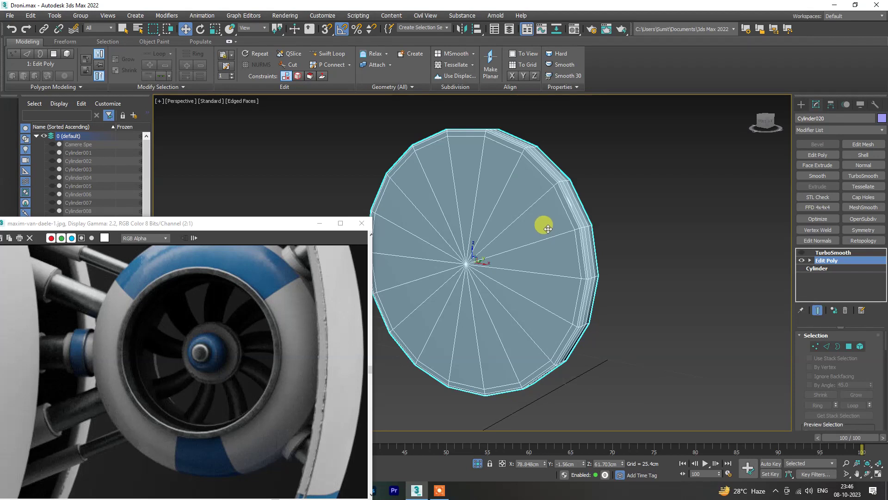
mouse_move(721, 226)
alt+middle_down()
mouse_move(673, 228)
mouse_move(701, 230)
alt+middle_up()
key(Page_Up)
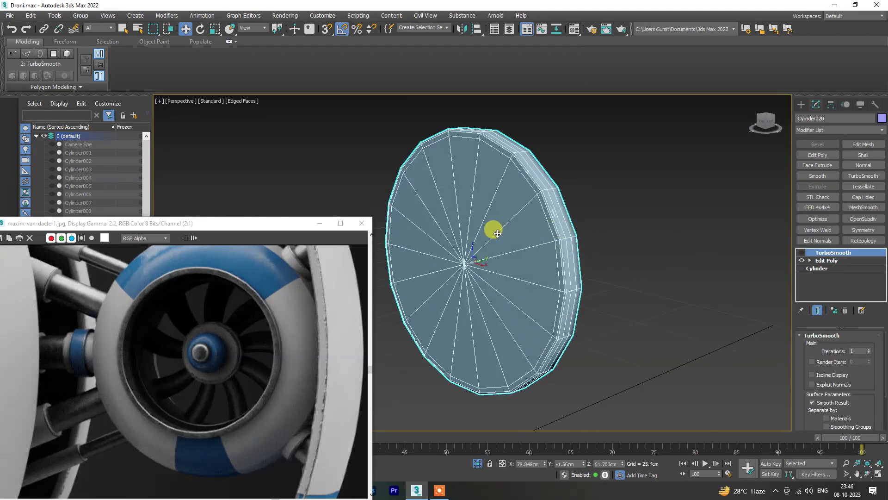
scroll(523, 231, up, 4)
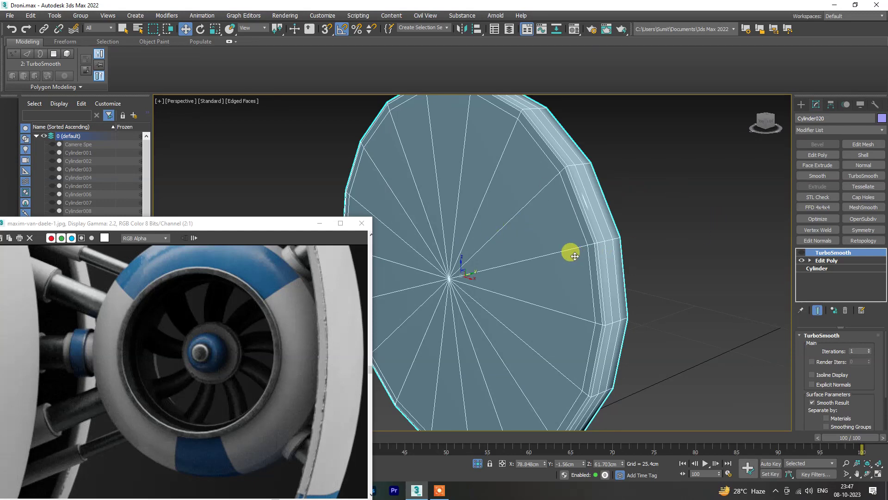
click(826, 260)
- Select all polygons of the disc face and scale them to 101%
key(4)
click(555, 259)
ctrl+click(553, 243)
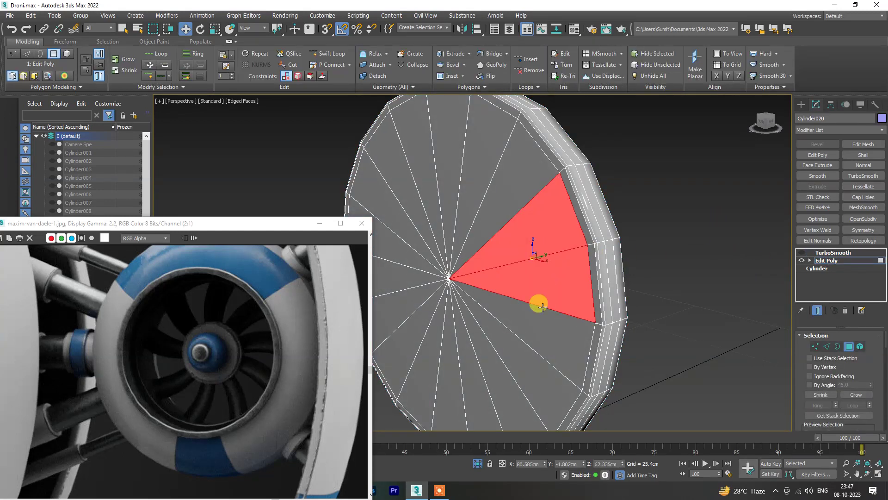
ctrl+click(539, 304)
key(shift)
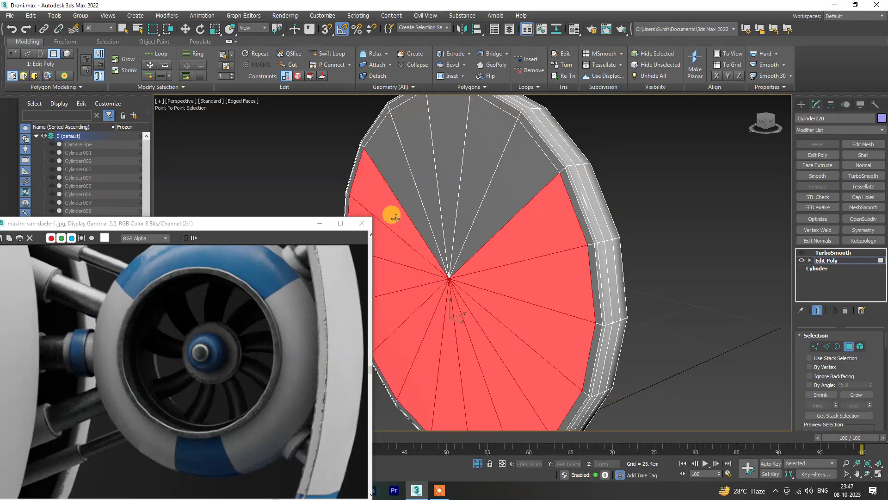
click(478, 205)
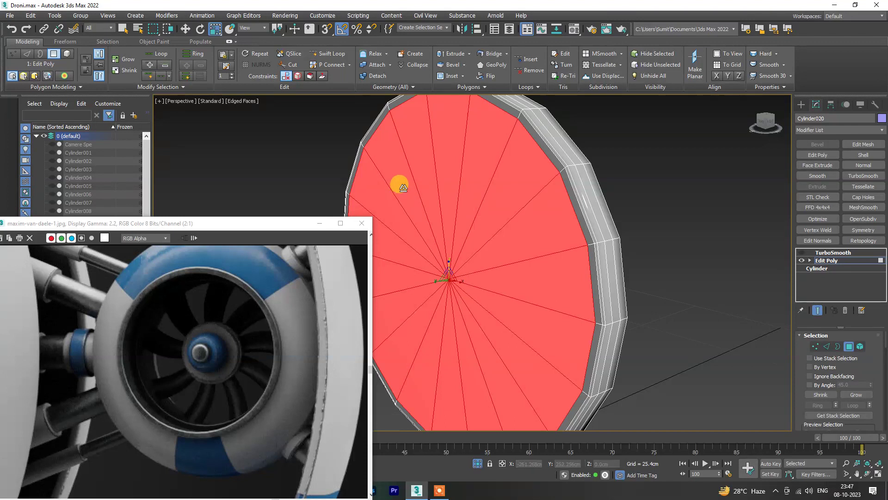
drag(450, 273, 451, 274)
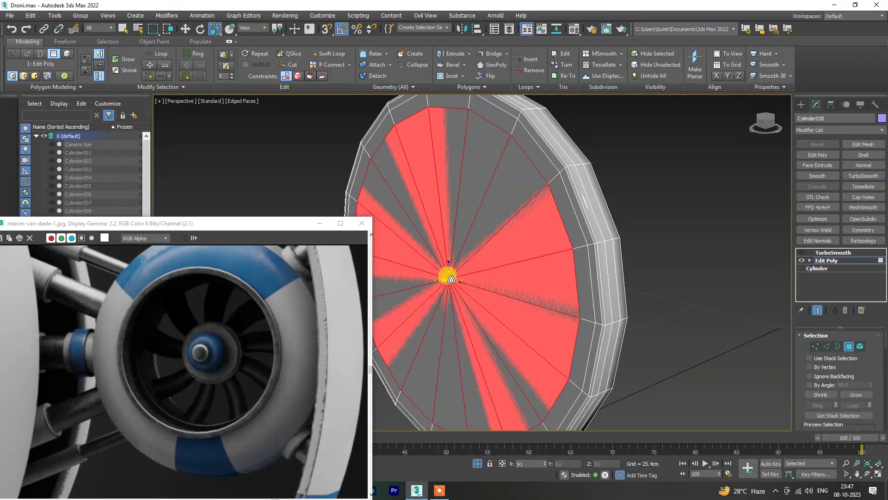
alt+middle_drag(451, 274, 474, 250)
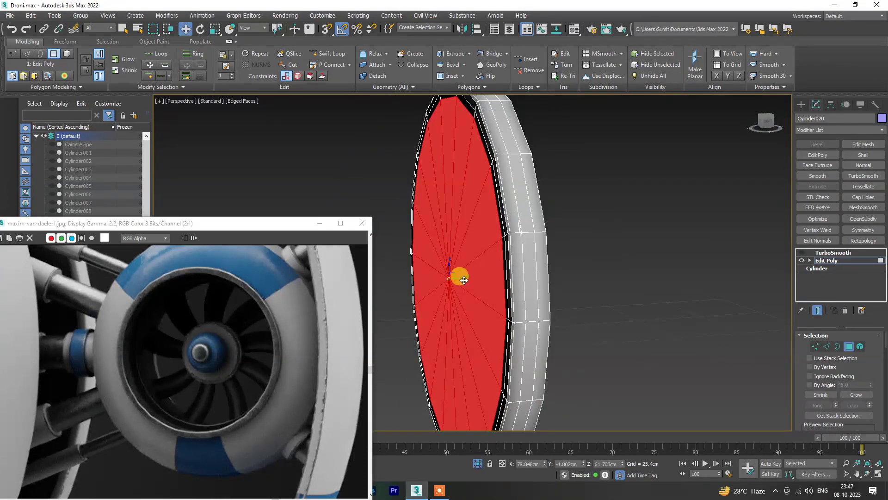
key(w)
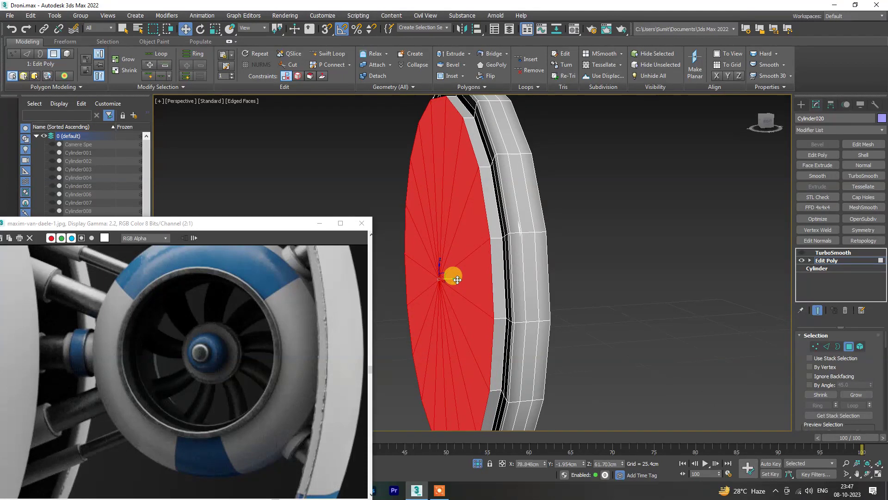
alt+middle_drag(451, 272, 543, 229)
- Chamfer the disc face's outer border edge loop by 0.122cm
key(2)
double_click(561, 198)
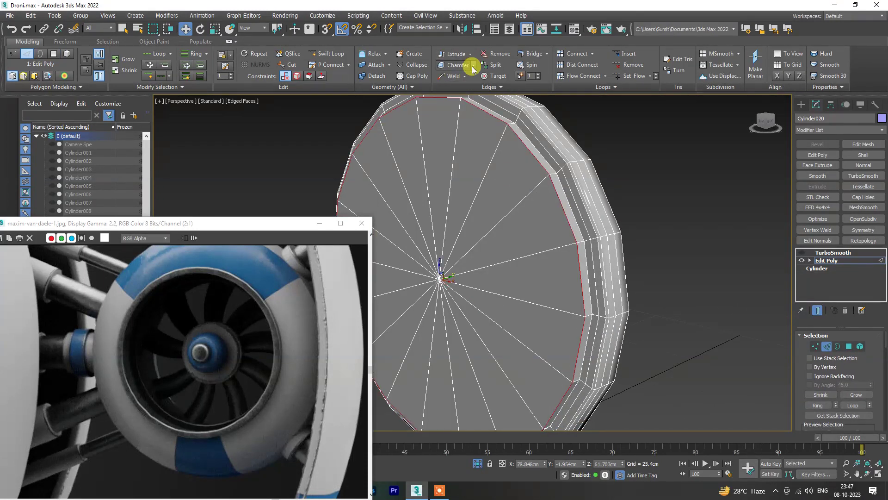
click(468, 82)
drag(481, 284, 484, 280)
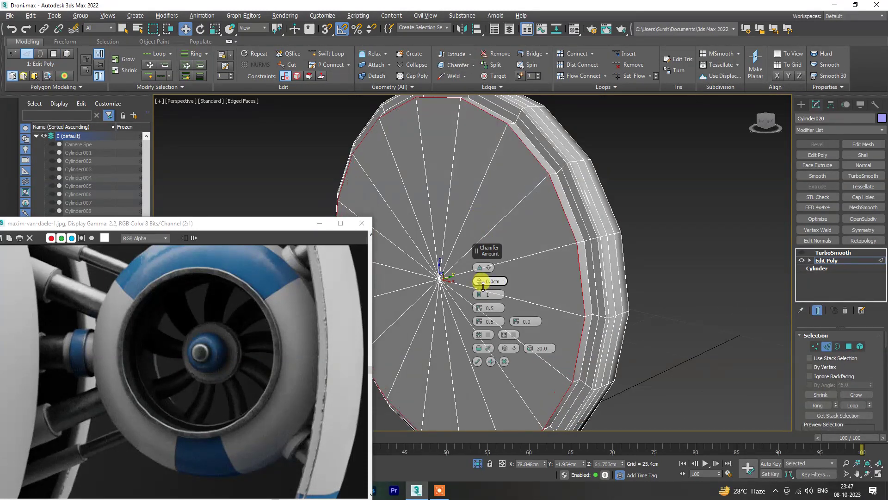
click(478, 362)
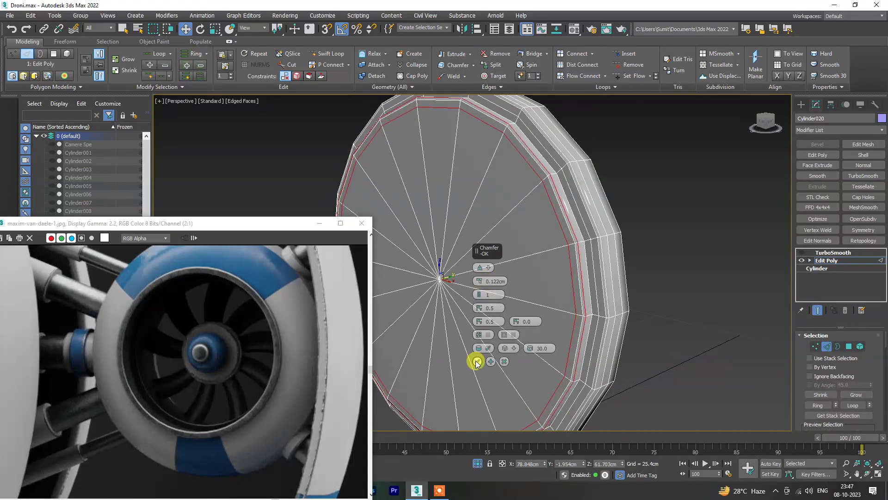
- Re-enable TurboSmooth on the disc, inspect it, and exit isolation
click(803, 252)
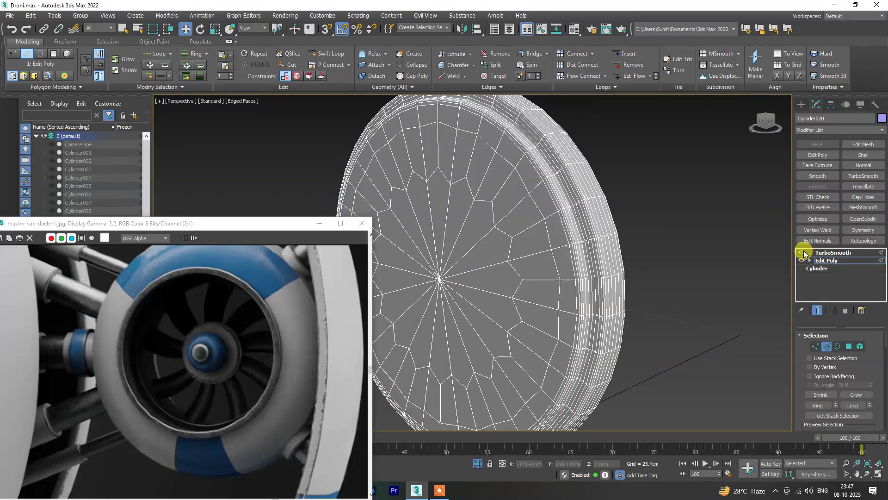
key(F4)
mouse_move(622, 248)
alt+middle_down()
mouse_move(580, 220)
mouse_move(486, 383)
alt+middle_up()
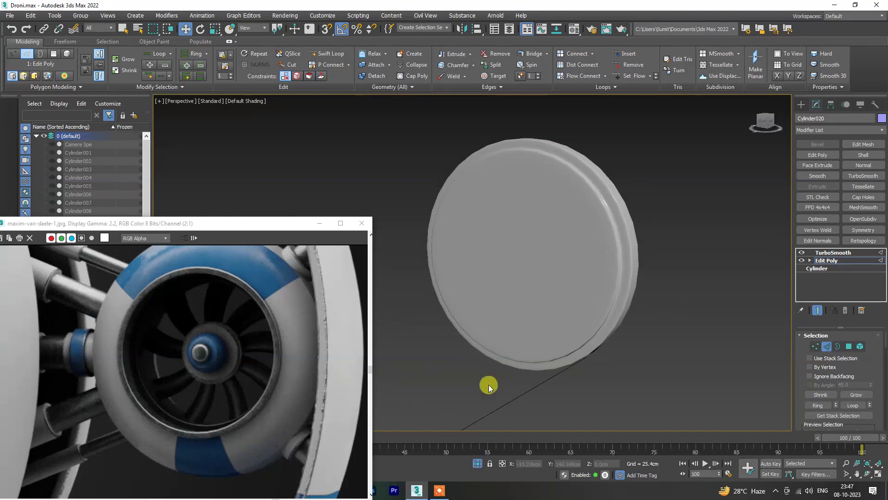
key(alt+q)
mouse_move(665, 229)
alt+middle_down()
mouse_move(630, 228)
mouse_move(692, 230)
mouse_move(639, 208)
mouse_move(618, 264)
mouse_move(597, 274)
mouse_move(612, 274)
alt+middle_up()
- Shift-move the small hub cylinder Cylinder021 to clone it as Cylinder022
click(618, 262)
key(F4)
click(604, 268)
key(r)
key(w)
shift+drag(610, 277, 605, 279)
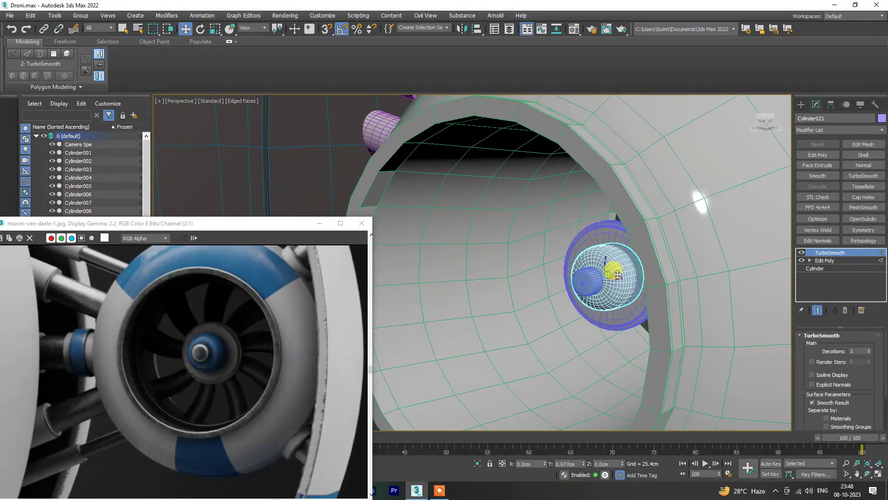
- In isolation, push Cylinder022 against the larger hub body, then return to full Front view
alt+middle_drag(613, 271, 566, 311)
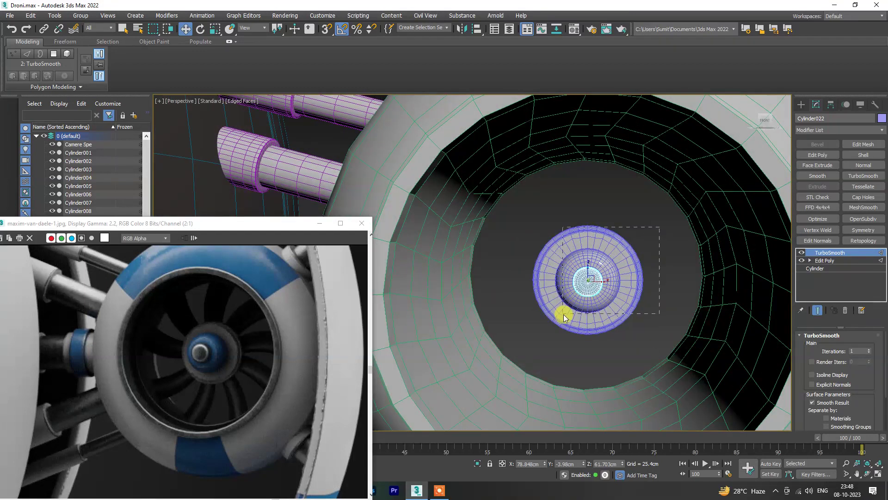
key(alt+q)
drag(398, 254, 411, 254)
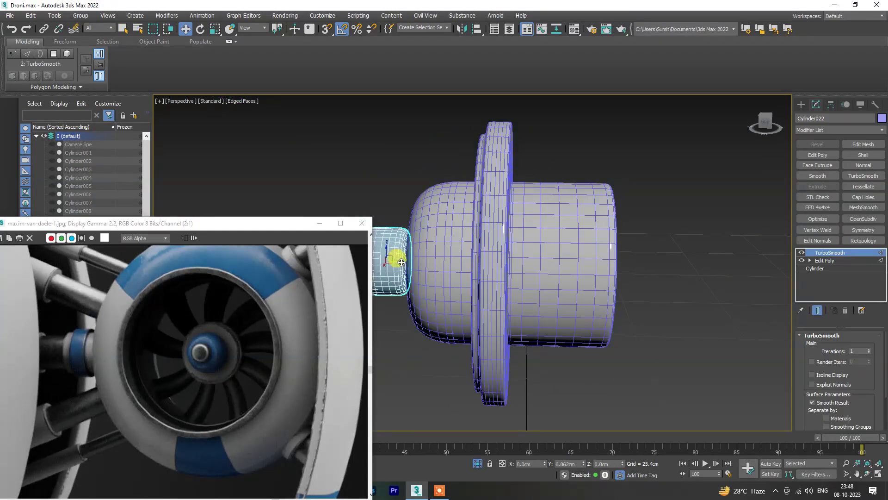
click(399, 198)
alt+middle_drag(399, 198, 460, 252)
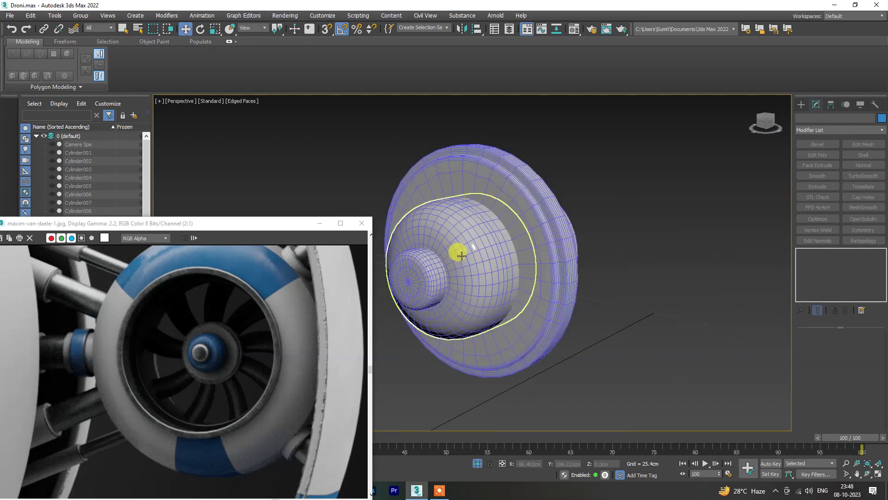
click(477, 463)
scroll(568, 234, down, 3)
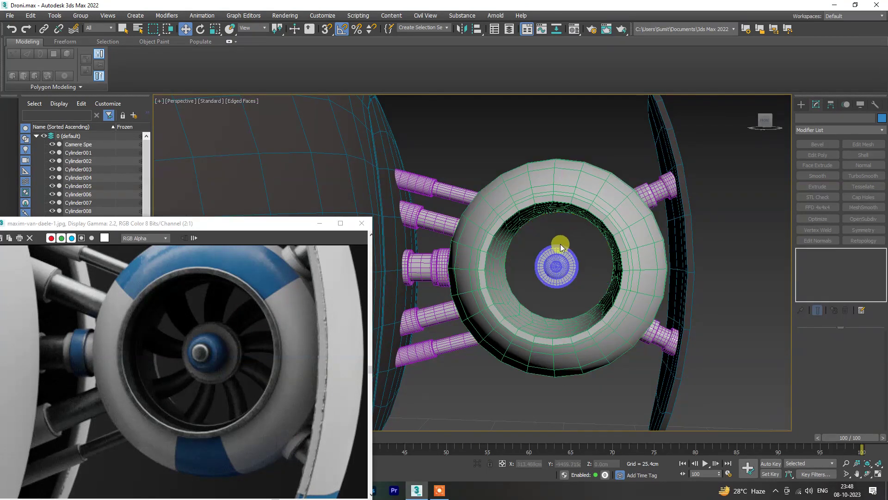
key(f)
scroll(521, 252, down, 2)
- Draw a flat box from the hub to the tube wall and isolate it in perspective
click(801, 104)
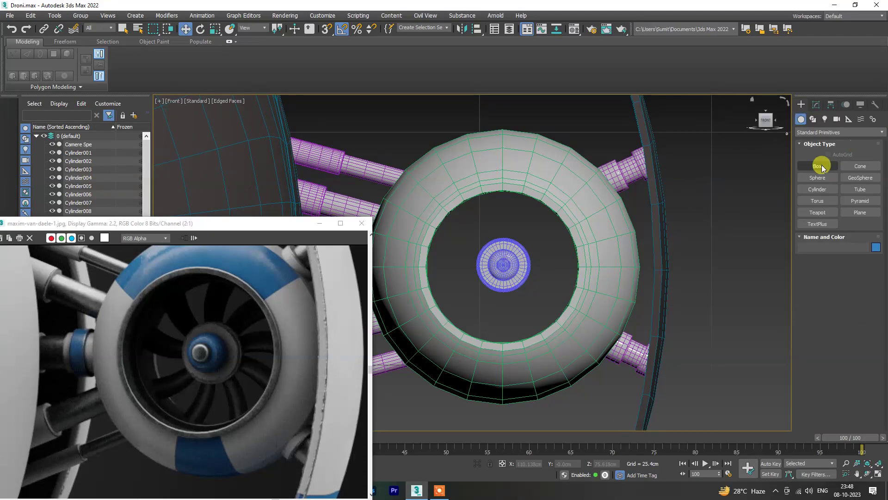
click(817, 166)
scroll(521, 250, up, 2)
drag(523, 266, 593, 288)
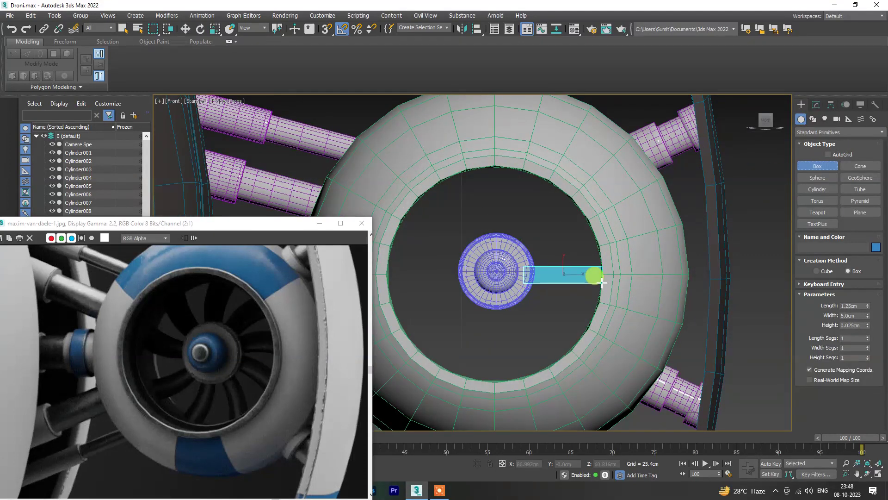
click(596, 278)
key(alt+q)
mouse_move(564, 274)
alt+middle_down()
mouse_move(510, 282)
mouse_move(489, 297)
mouse_move(526, 278)
alt+middle_up()
key(p)
mouse_move(599, 270)
alt+middle_down()
mouse_move(535, 283)
mouse_move(569, 273)
alt+middle_up()
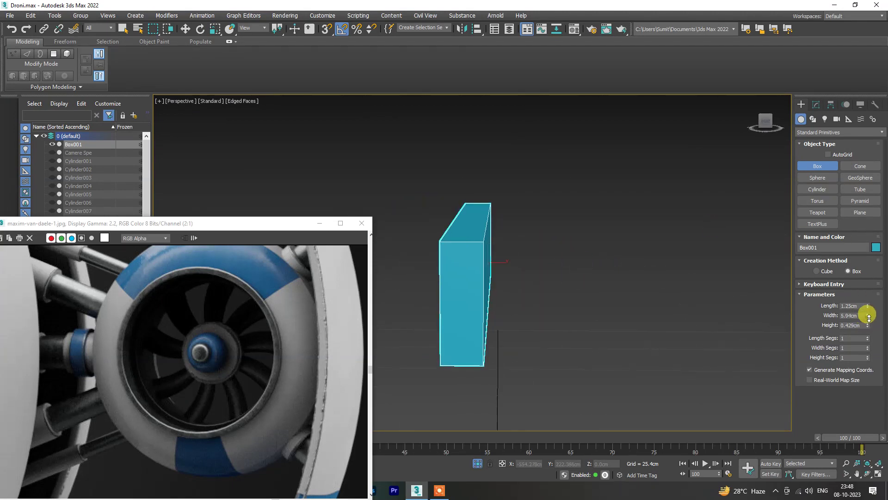
- Size Box001 to 1.25 × 6.0 × 0.175cm with 2×3 segments and add Edit Poly
drag(869, 317, 868, 327)
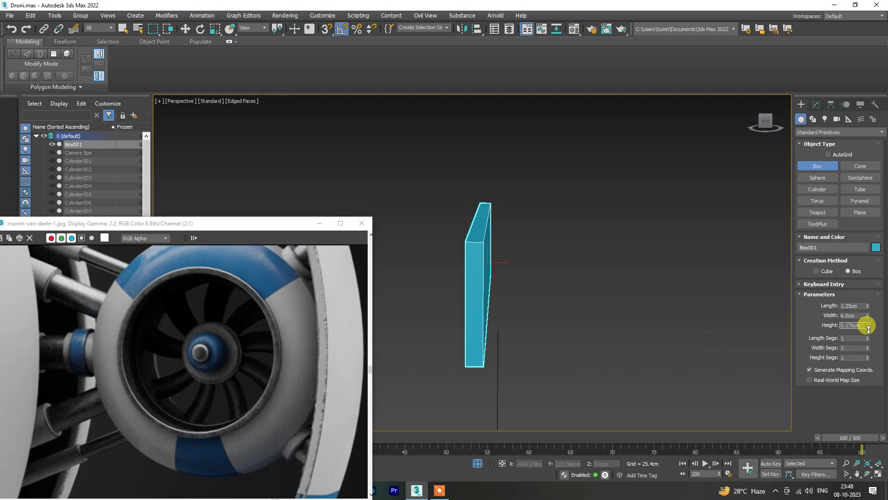
alt+middle_drag(547, 325, 608, 326)
click(816, 107)
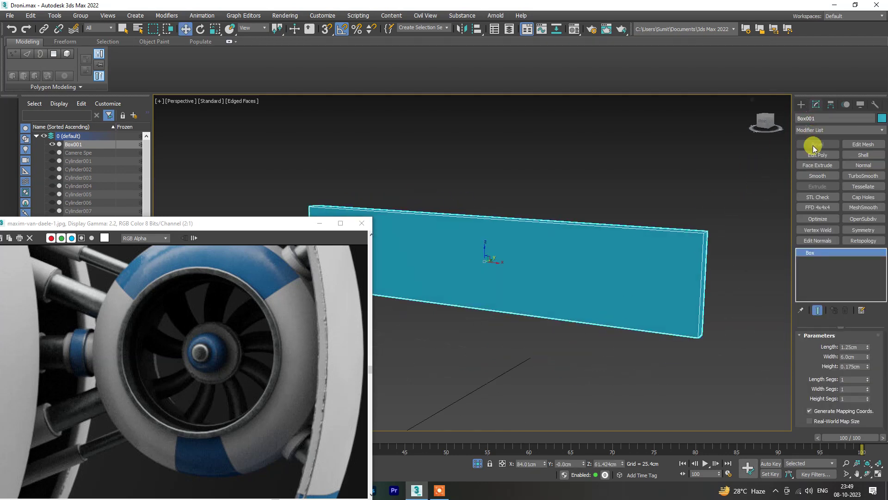
click(801, 105)
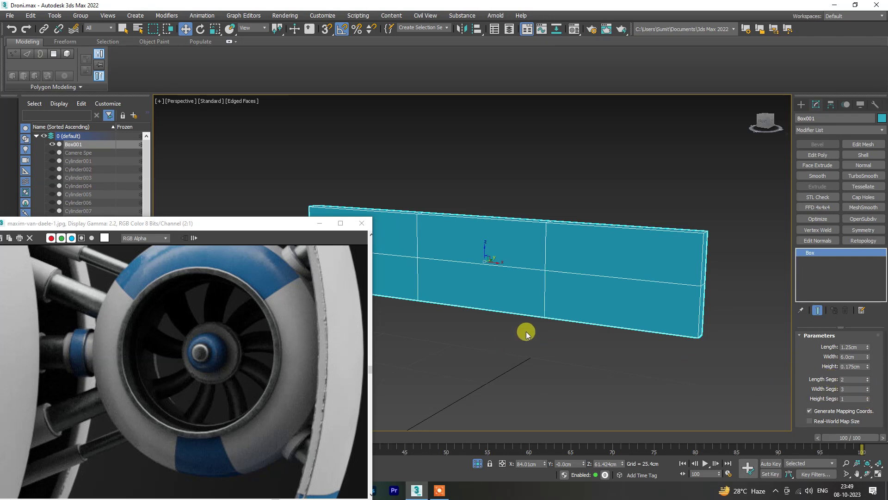
click(548, 331)
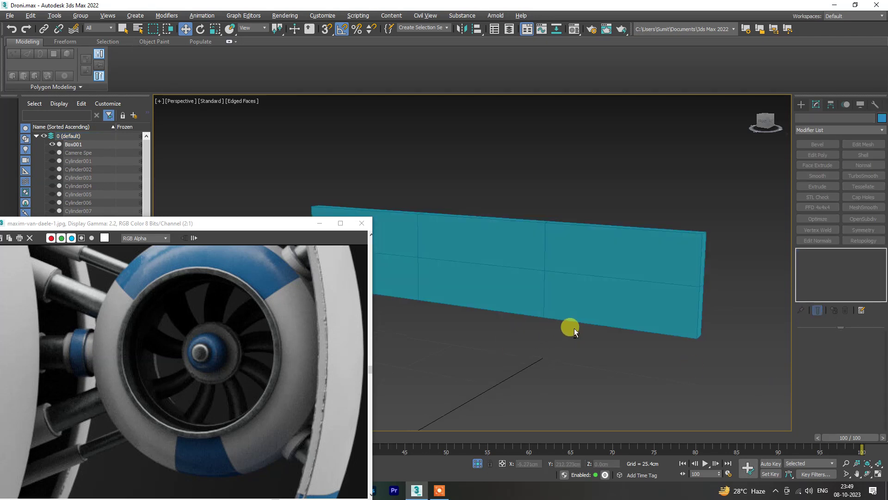
alt+middle_drag(574, 329, 583, 331)
click(576, 305)
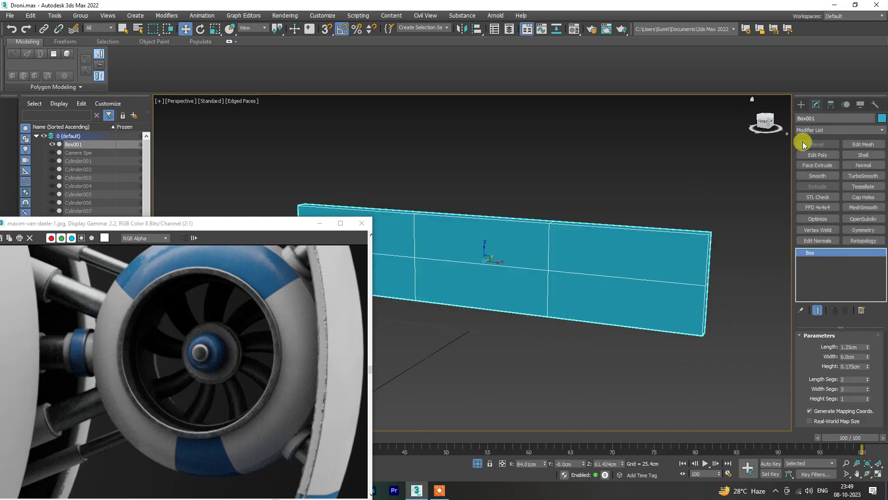
click(813, 154)
- In a framed Front view, scale Box001's vertex columns so it widens toward the right end
key(f)
key(z)
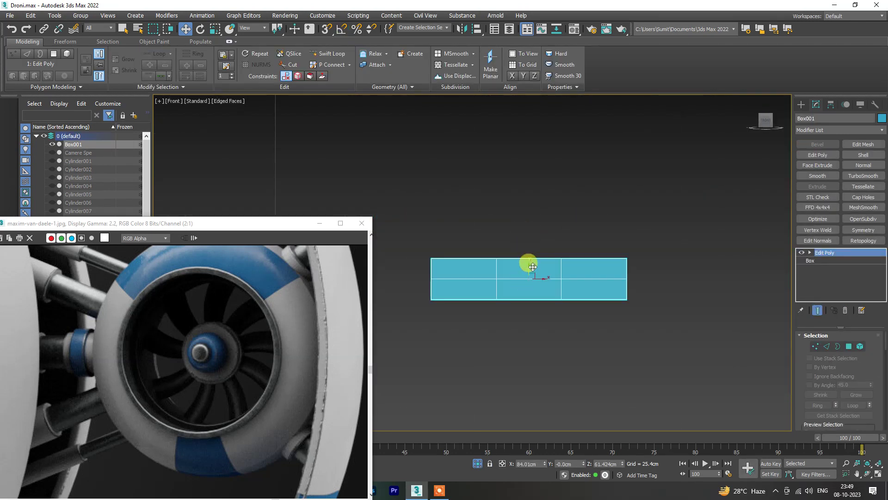
key(1)
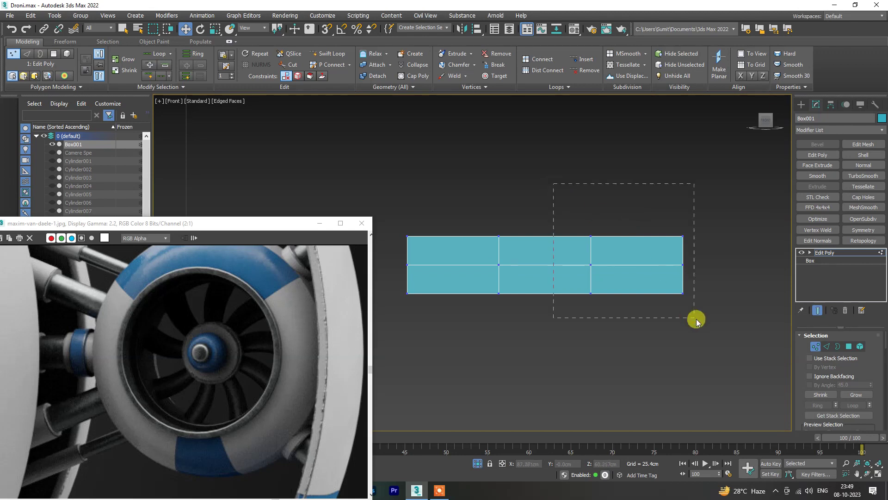
drag(553, 183, 696, 319)
key(r)
drag(629, 252, 637, 238)
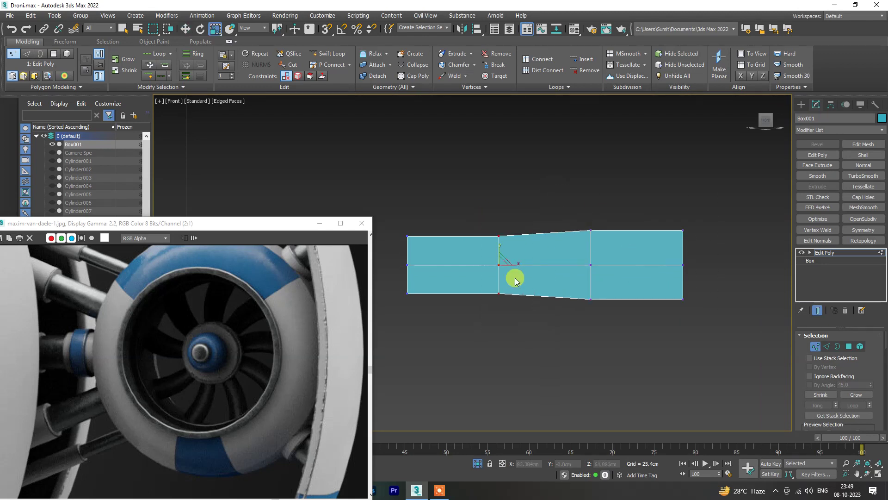
drag(498, 241, 495, 239)
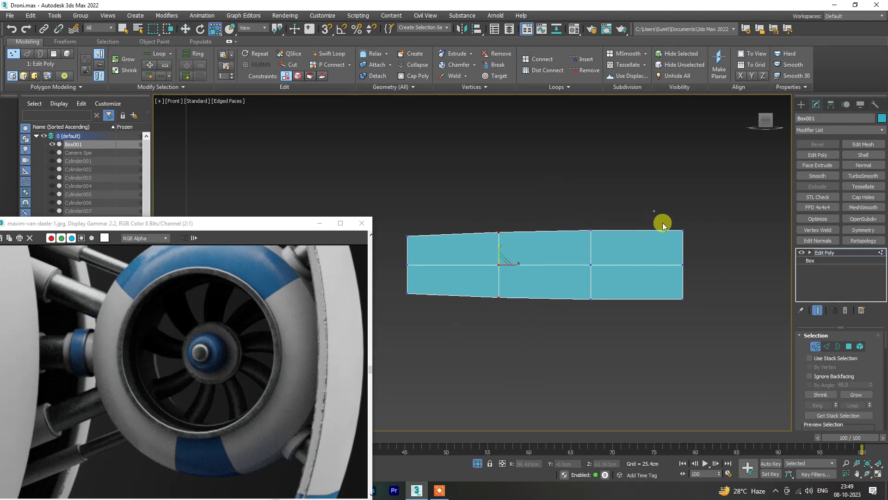
drag(684, 241, 677, 234)
drag(573, 209, 601, 299)
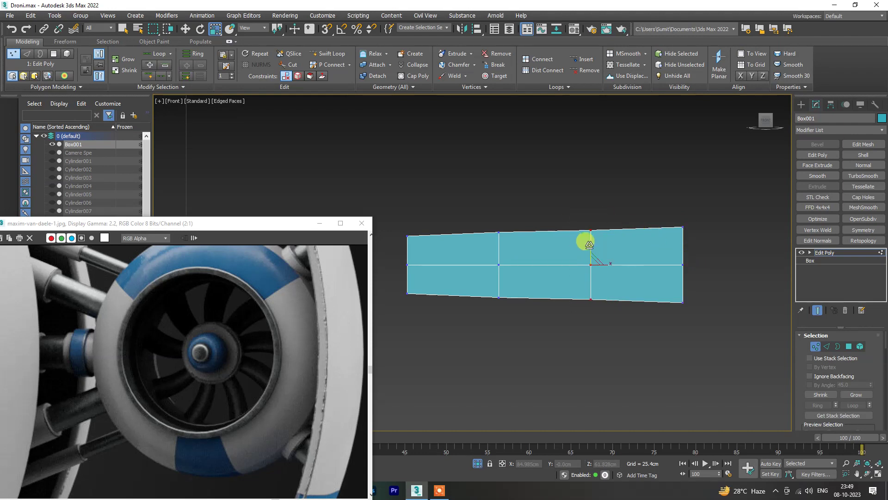
drag(589, 245, 589, 246)
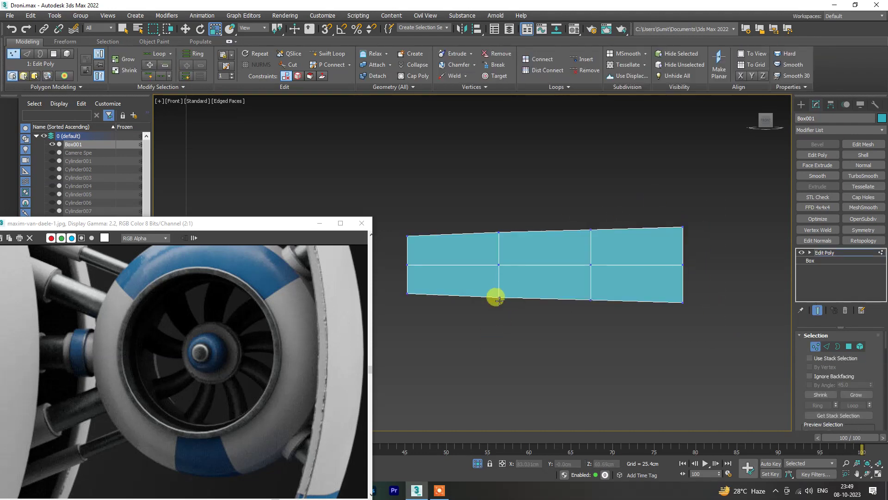
drag(476, 193, 516, 238)
click(584, 322)
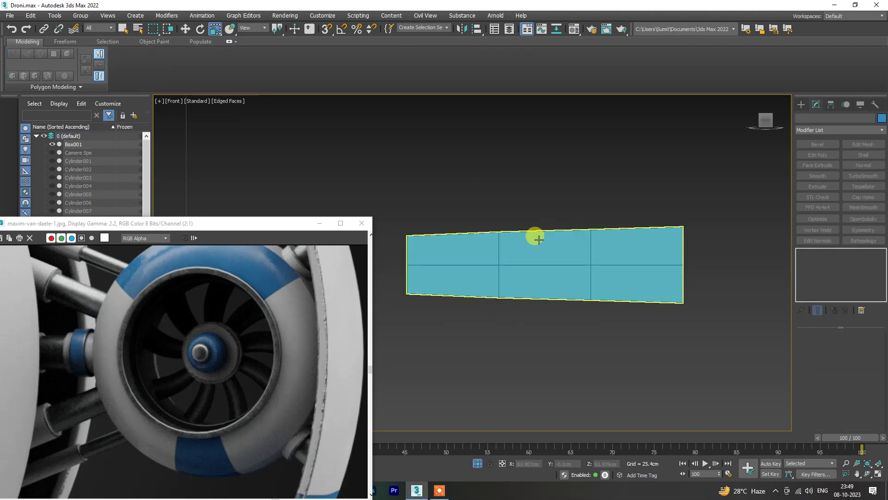
- Switch to a wireframe Top view with Box001's vertices ready to move
key(t)
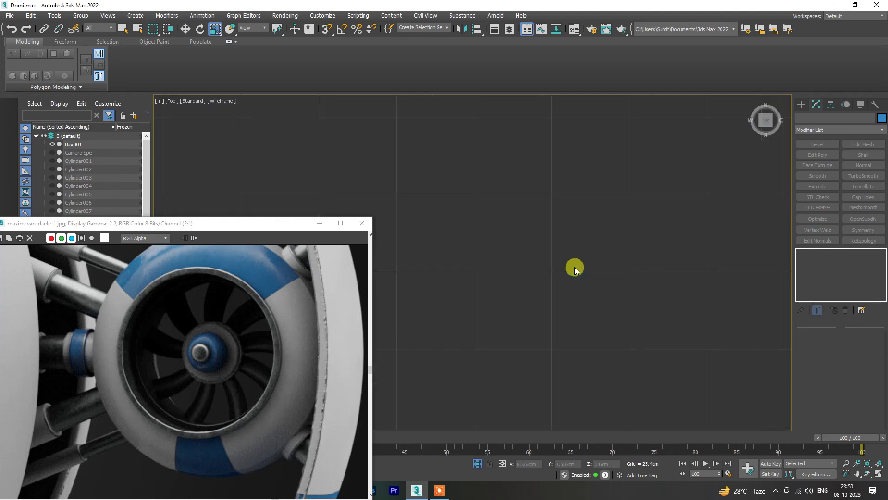
key(a)
click(574, 272)
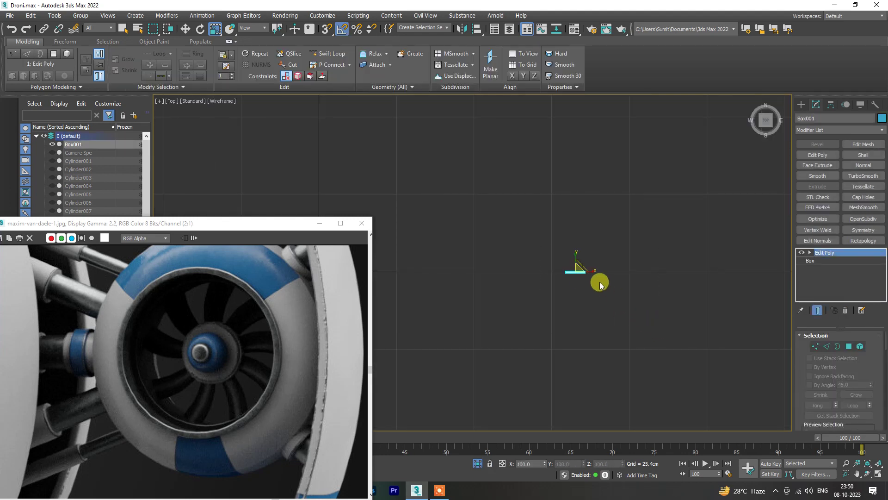
click(587, 254)
key(g)
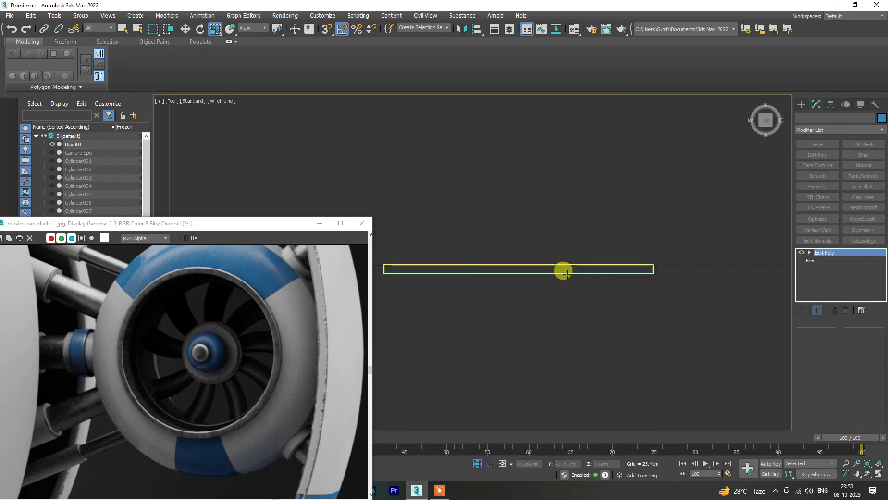
click(563, 270)
key(1)
key(w)
- Raise the middle and right vertices so the box curves, then check it in perspective
drag(464, 252, 623, 214)
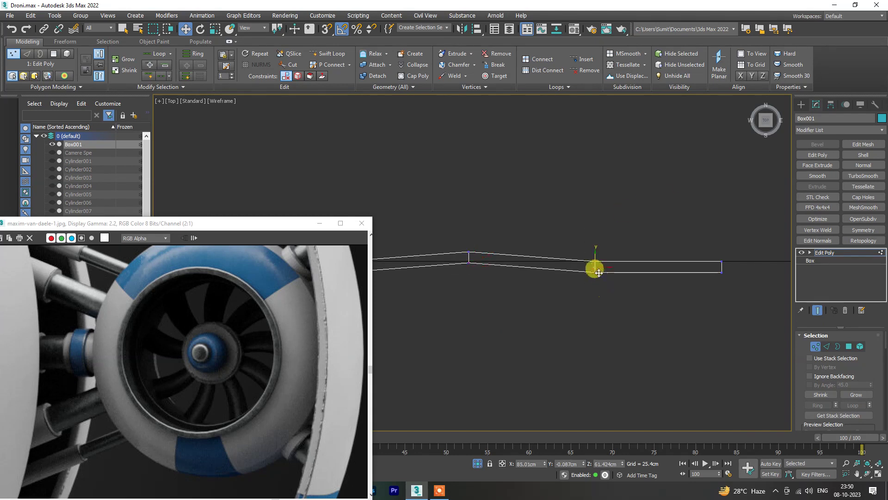
key(ctrl+z)
key(ctrl+z)
key(ctrl+y)
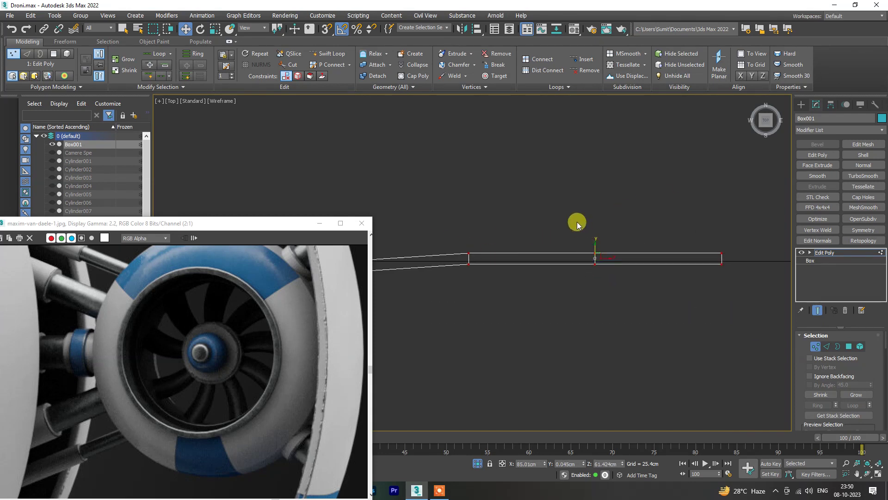
drag(660, 245, 658, 238)
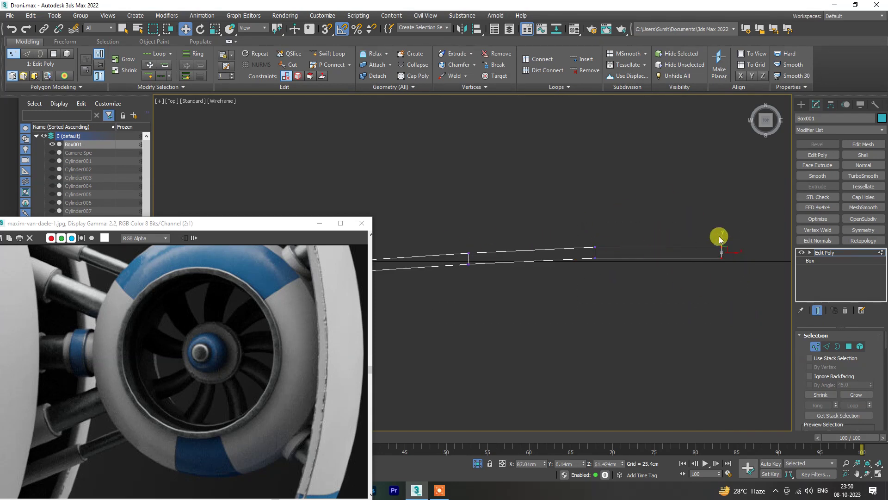
drag(595, 256, 593, 230)
drag(595, 239, 588, 232)
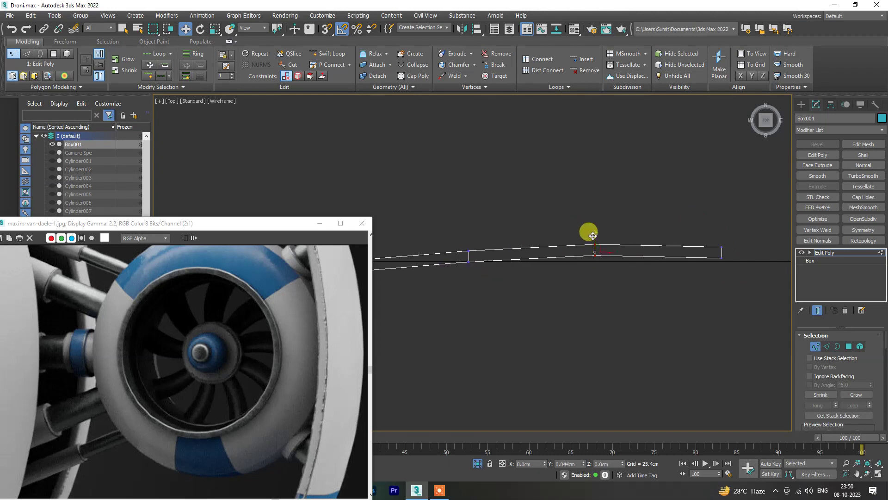
mouse_move(719, 219)
mouse_down()
mouse_move(727, 267)
mouse_move(722, 239)
mouse_up()
scroll(654, 262, down, 3)
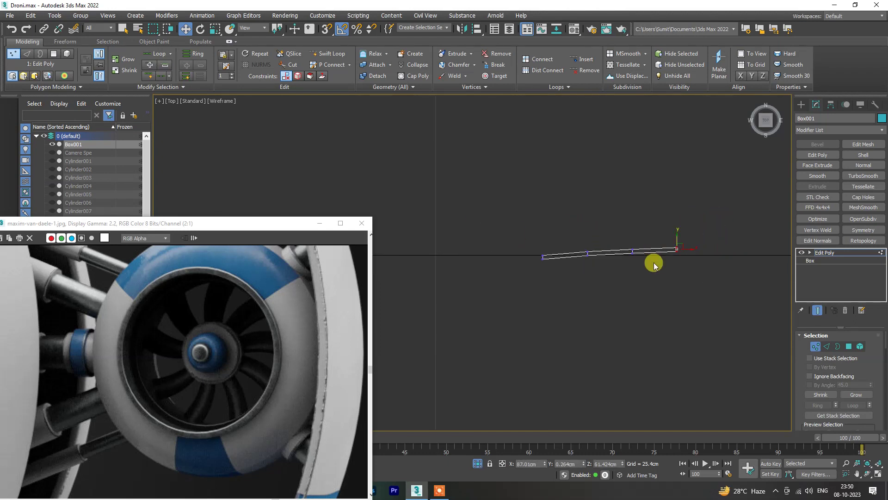
key(p)
scroll(630, 313, down, 2)
mouse_move(629, 313)
alt+middle_down()
mouse_move(643, 326)
mouse_move(629, 304)
mouse_move(631, 333)
mouse_move(549, 304)
mouse_move(597, 347)
mouse_move(626, 349)
mouse_move(589, 353)
mouse_move(622, 363)
mouse_move(617, 341)
mouse_move(631, 359)
mouse_move(619, 349)
alt+middle_up()
- Insert an extra edge loop across the shaded box with Swift Loop
key(6)
key(F3)
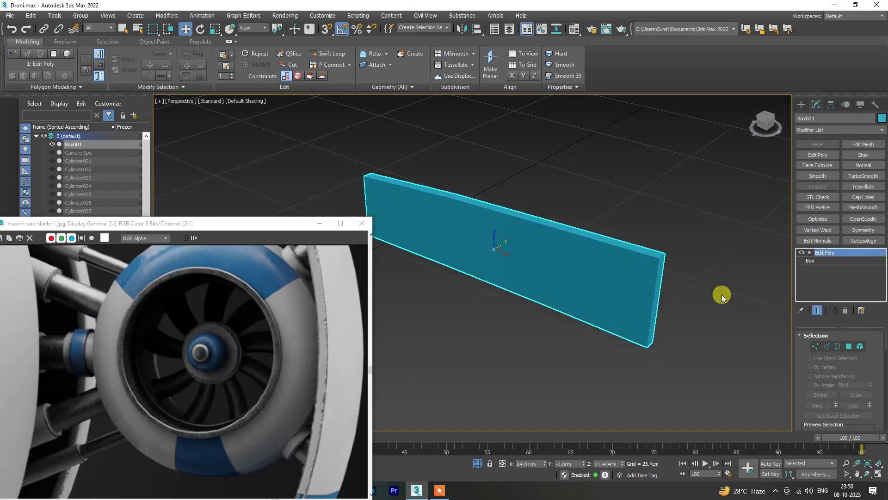
mouse_move(600, 305)
alt+middle_down()
mouse_move(560, 290)
mouse_move(623, 267)
alt+middle_up()
key(F4)
key(shift+alt+q)
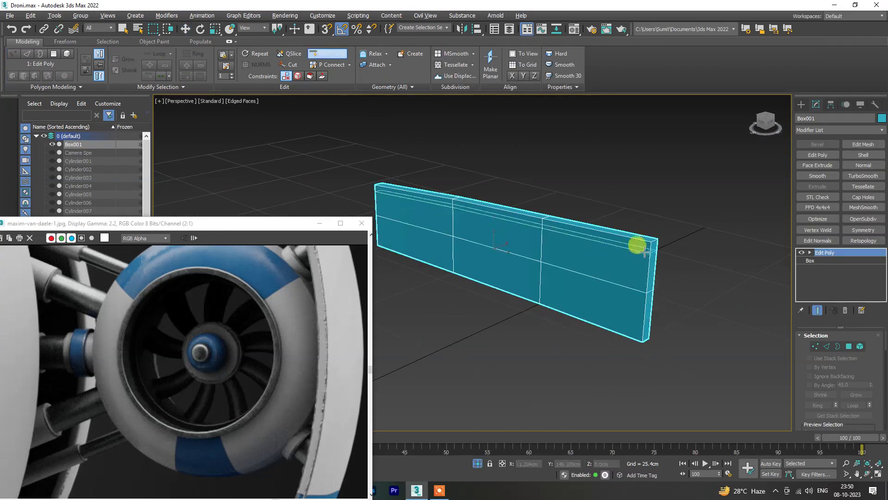
scroll(634, 245, up, 3)
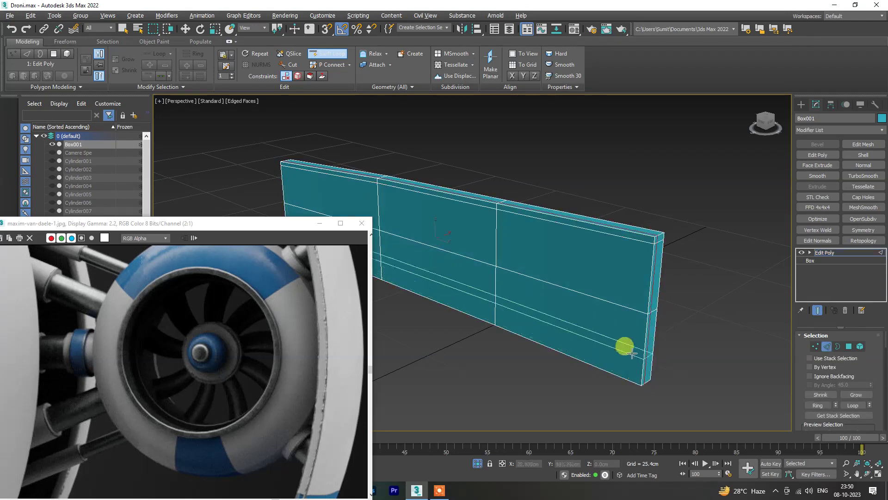
click(652, 240)
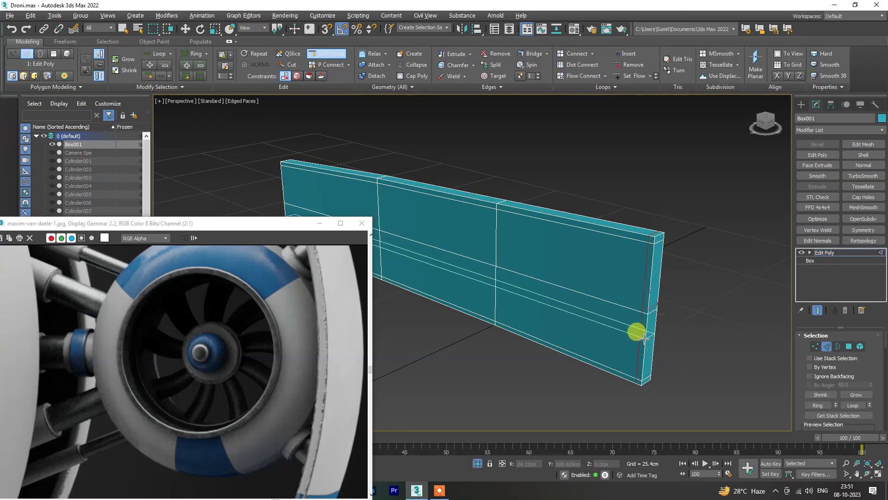
- Preview a TurboSmooth modifier on the box, then delete it from the stack
mouse_move(635, 332)
alt+middle_down()
mouse_move(569, 317)
mouse_move(476, 195)
alt+middle_up()
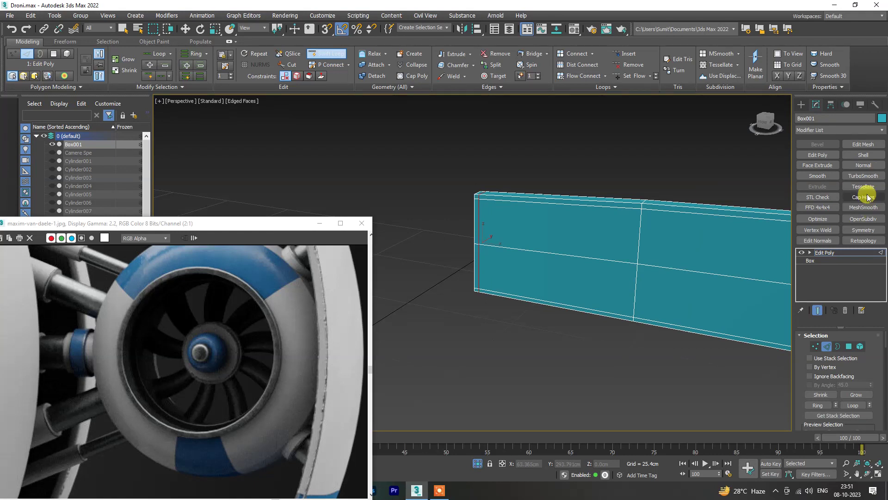
click(863, 176)
mouse_move(629, 254)
alt+middle_down()
mouse_move(605, 261)
mouse_move(581, 245)
mouse_move(576, 220)
mouse_move(579, 239)
alt+middle_up()
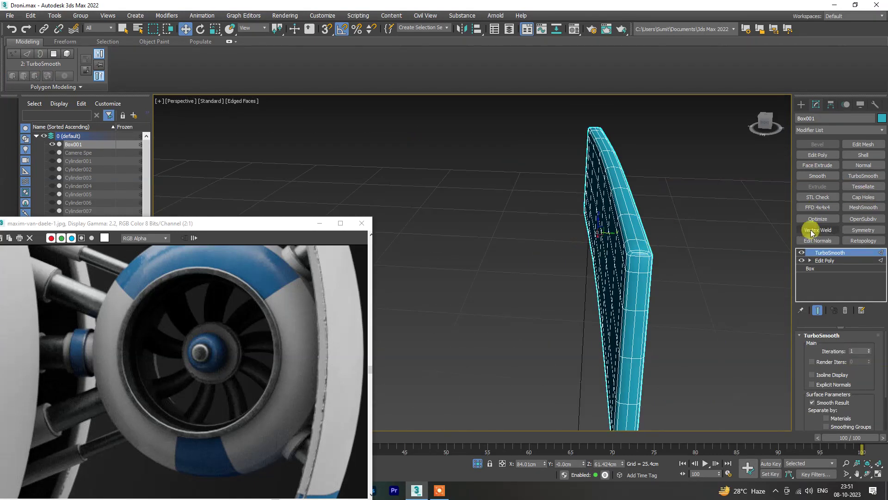
click(845, 310)
mouse_move(781, 278)
alt+middle_down()
mouse_move(666, 266)
mouse_move(567, 282)
mouse_move(568, 293)
alt+middle_up()
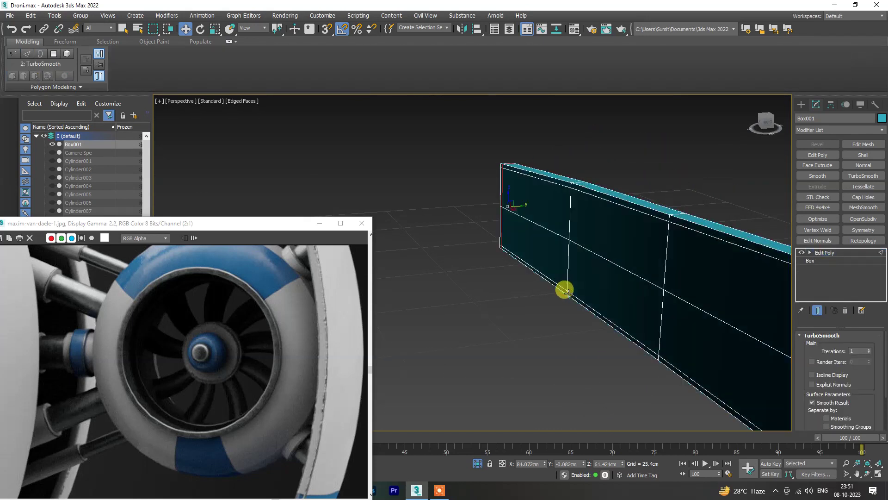
- In Top view, straighten a box vertex and delete the selected polygons, leaving a flat strip
key(t)
scroll(634, 247, up, 2)
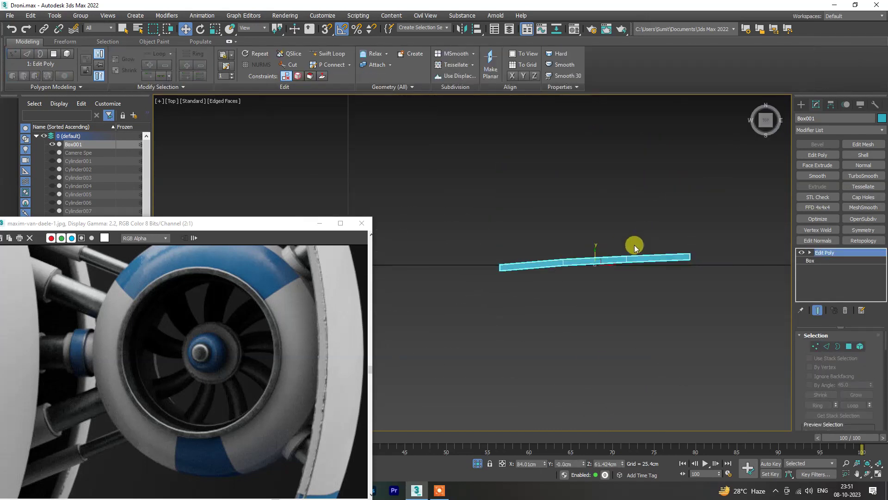
key(1)
drag(625, 253, 604, 260)
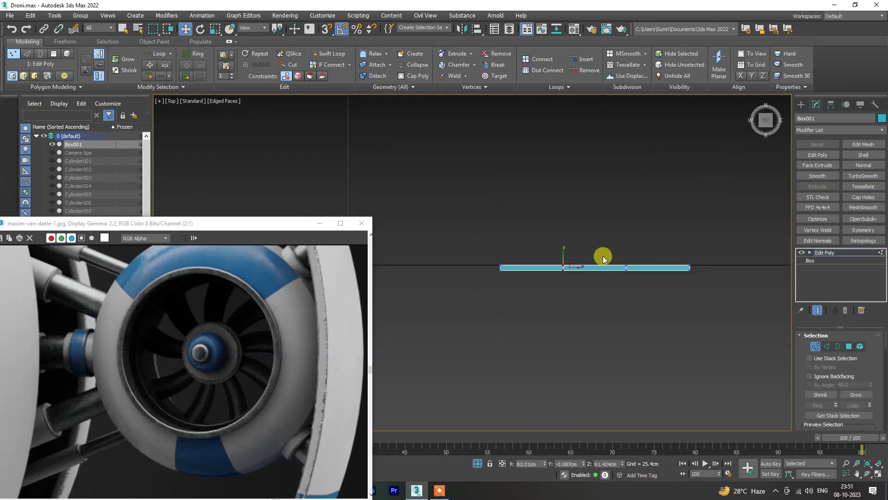
key(4)
drag(475, 234, 611, 267)
key(Delete)
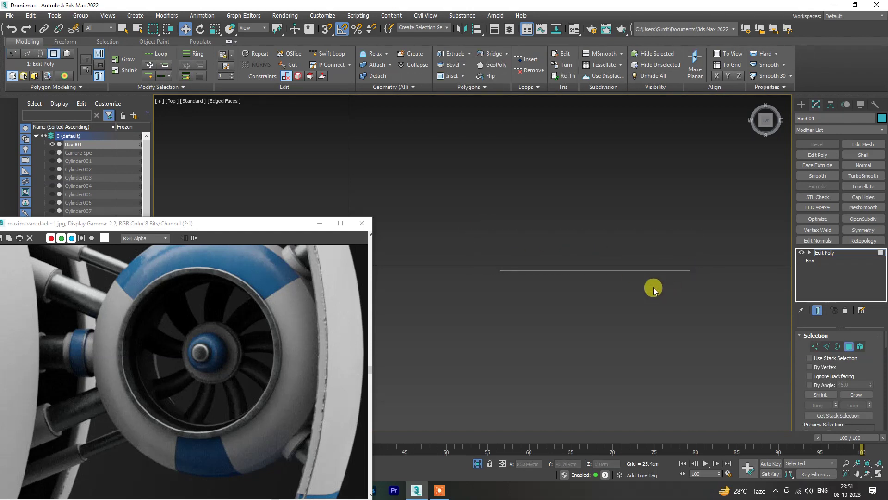
- Orbit around the flat strip in Perspective and Top views to check it
key(p)
mouse_move(621, 283)
alt+middle_down()
mouse_move(604, 279)
mouse_move(599, 246)
alt+middle_up()
key(1)
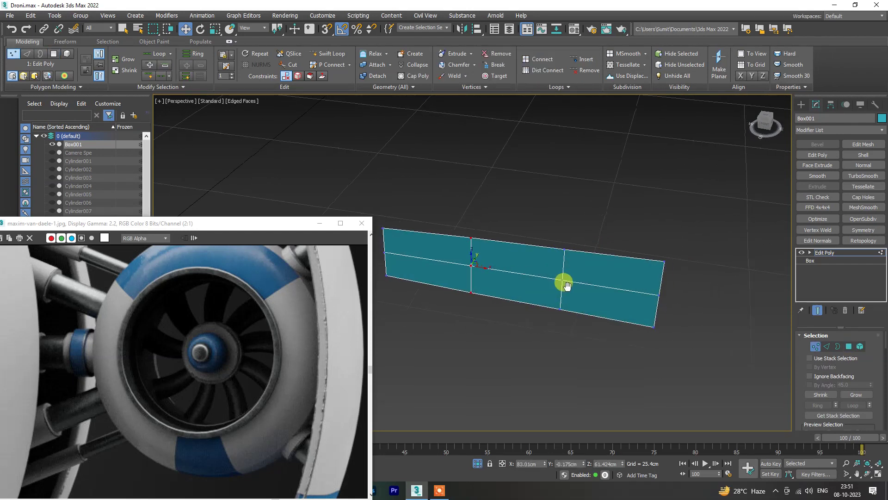
key(t)
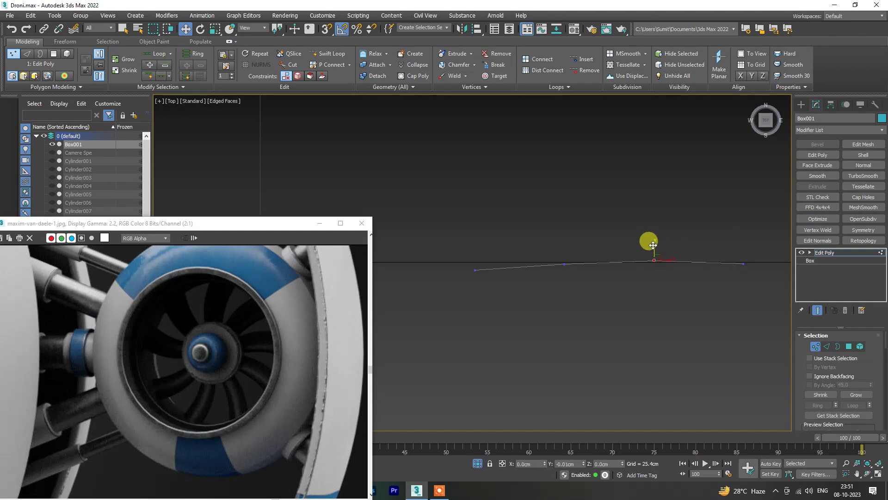
key(p)
mouse_move(631, 329)
alt+middle_down()
mouse_move(646, 347)
mouse_move(574, 327)
mouse_move(736, 337)
alt+middle_up()
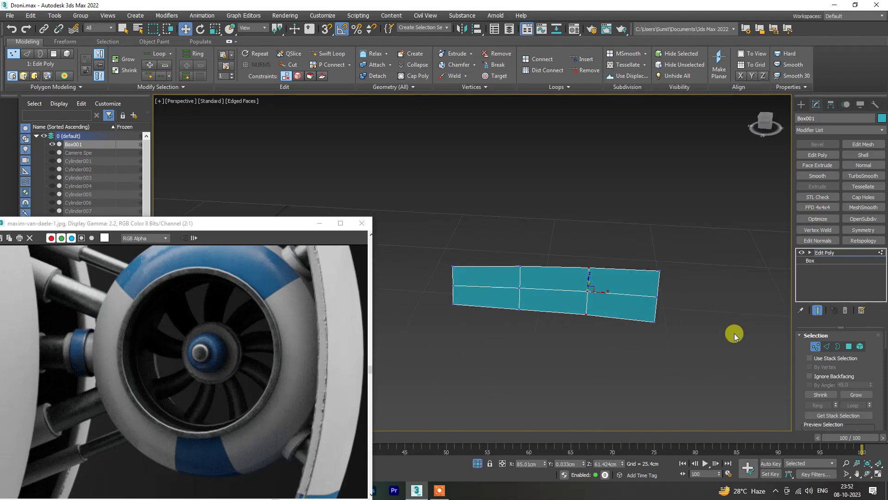
key(1)
mouse_move(625, 308)
alt+middle_down()
mouse_move(565, 311)
mouse_move(662, 296)
mouse_move(516, 329)
mouse_move(495, 323)
mouse_move(839, 130)
alt+middle_up()
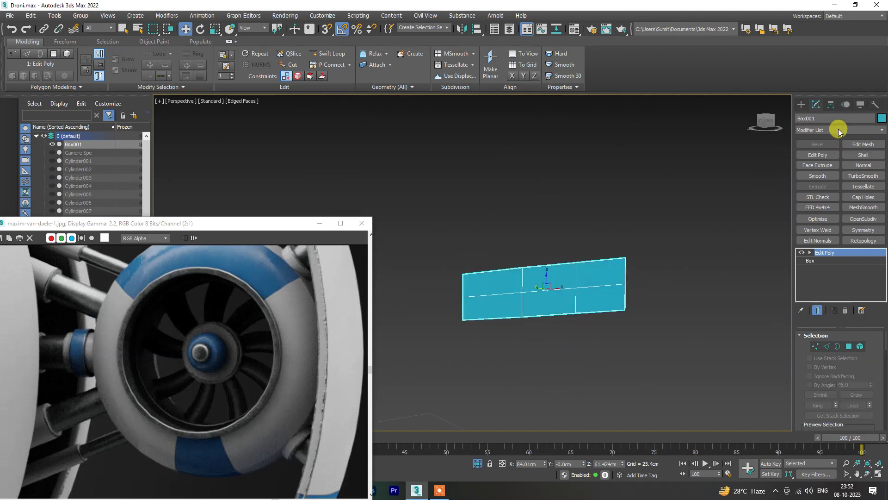
- Add an FFD 4x4x4 modifier to Box001 and select a group of its control points
click(818, 207)
alt+middle_drag(692, 278, 626, 317)
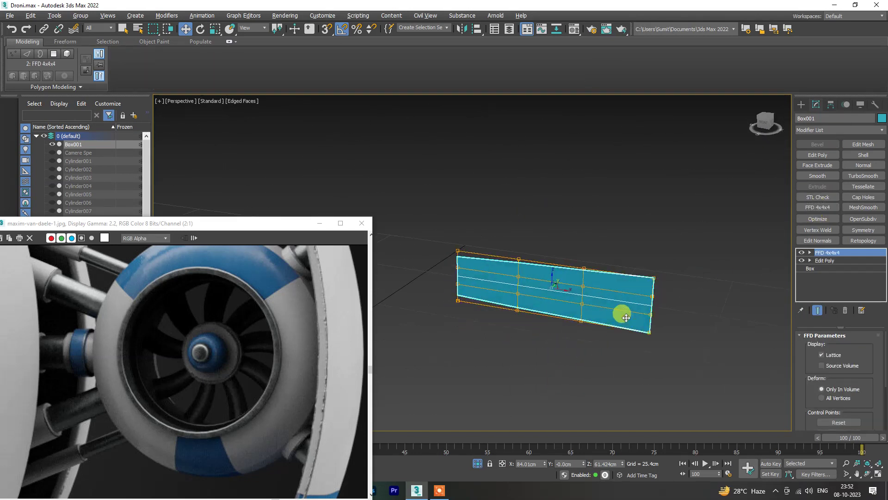
click(809, 252)
click(835, 262)
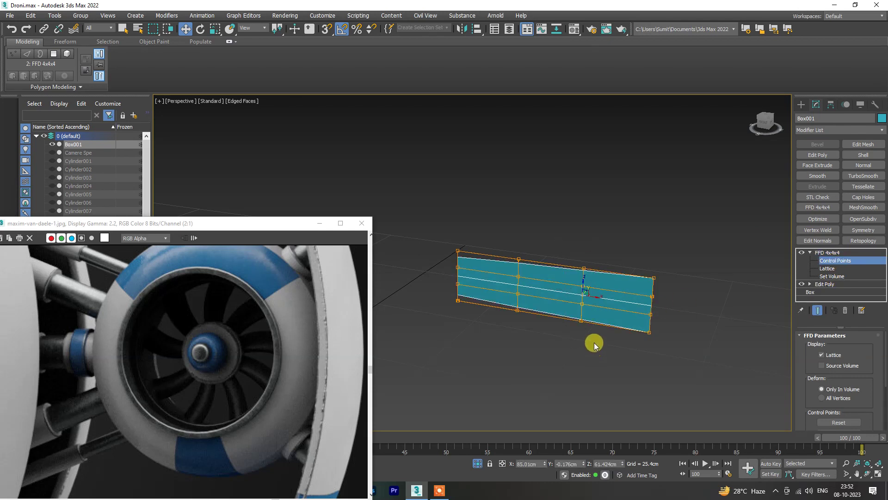
key(e)
mouse_move(590, 344)
alt+middle_down()
mouse_move(563, 331)
mouse_move(573, 287)
mouse_move(587, 355)
alt+middle_up()
drag(580, 381, 610, 334)
alt+middle_drag(610, 334, 509, 305)
drag(496, 302, 658, 367)
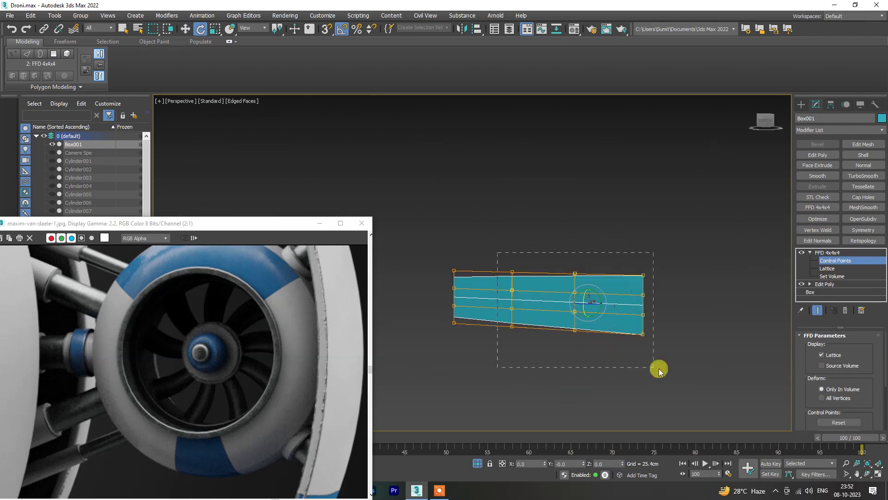
mouse_move(659, 367)
alt+middle_down()
mouse_move(590, 288)
mouse_move(611, 309)
mouse_move(672, 296)
mouse_move(682, 281)
mouse_move(674, 331)
mouse_move(581, 296)
mouse_move(560, 357)
alt+middle_up()
- Reselect the lower-right and middle columns of FFD control points for moving
key(w)
key(r)
key(e)
key(ctrl+b)
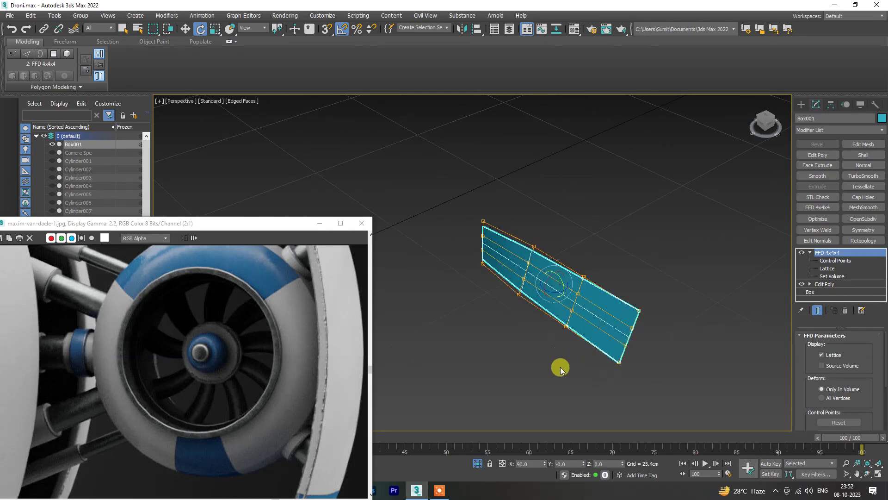
drag(642, 348, 597, 313)
alt+middle_drag(613, 333, 596, 324)
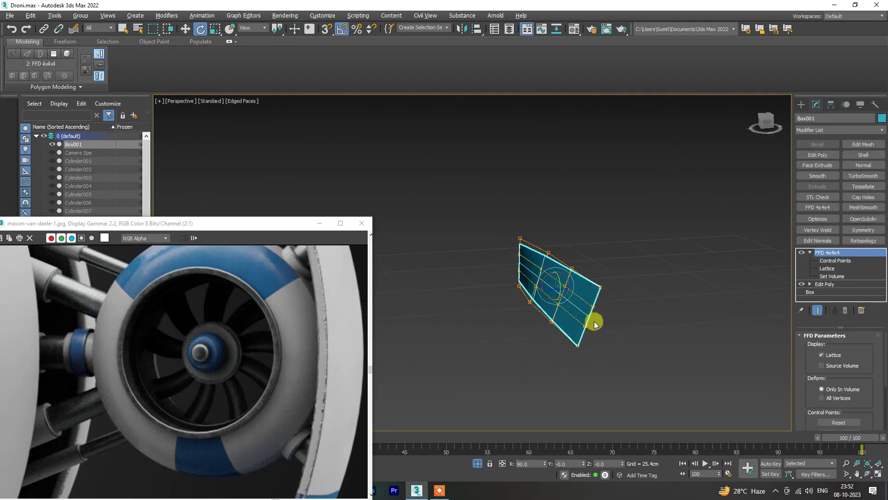
drag(578, 334, 573, 342)
key(1)
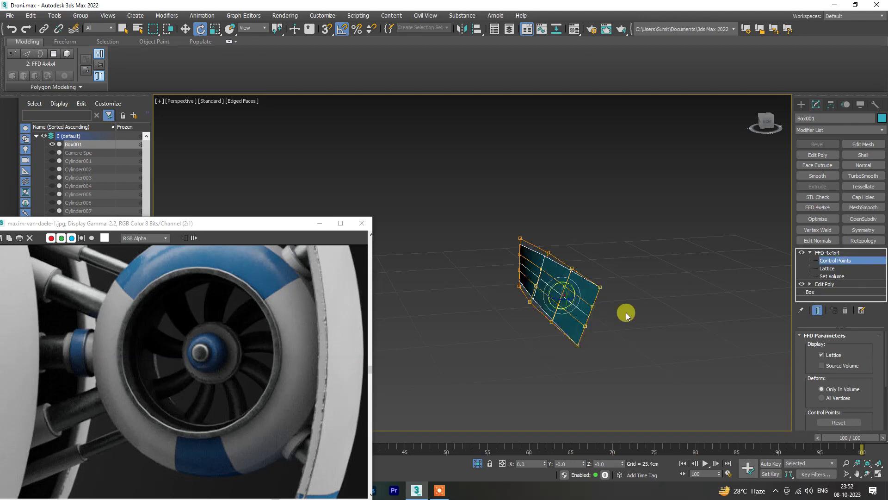
drag(623, 310, 578, 334)
mouse_move(571, 298)
mouse_down()
mouse_move(497, 263)
mouse_move(529, 274)
mouse_up()
key(w)
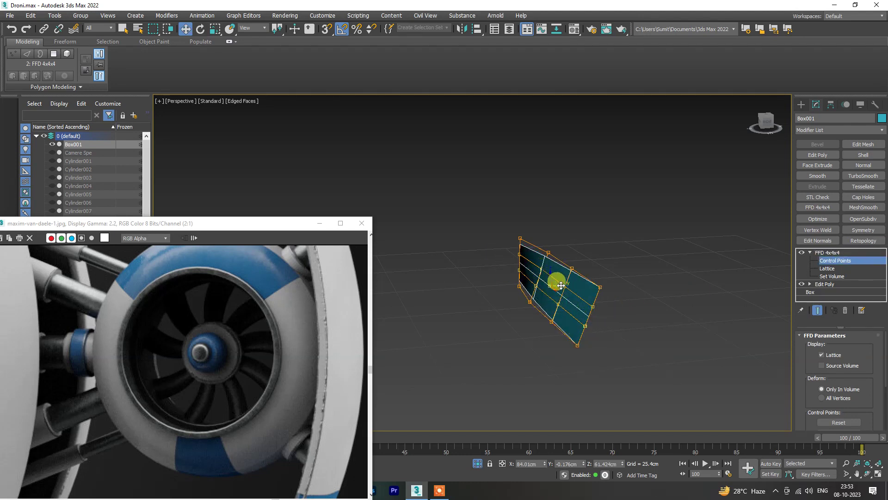
mouse_move(564, 286)
alt+middle_down()
mouse_move(567, 337)
mouse_move(560, 281)
mouse_move(561, 308)
mouse_move(630, 296)
alt+middle_up()
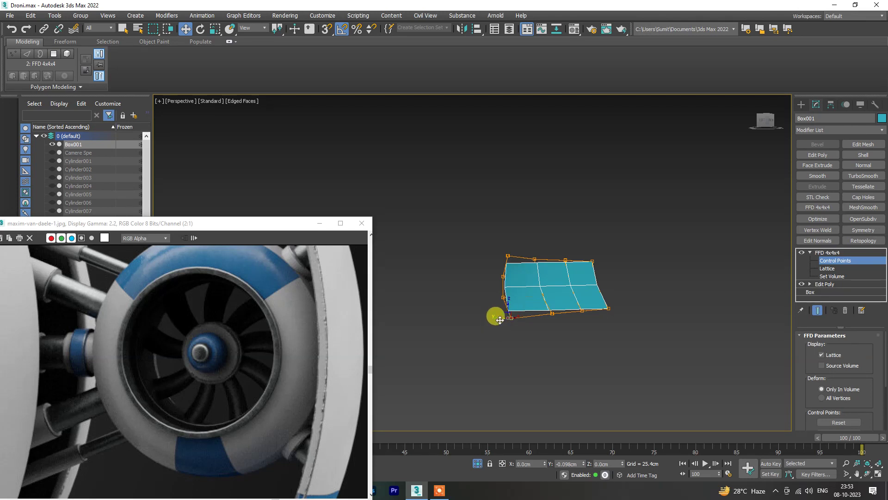
- Rotate a column of FFD control points by -15 degrees to twist the panel
mouse_move(546, 325)
alt+middle_down()
mouse_move(432, 331)
mouse_move(535, 332)
mouse_move(519, 331)
mouse_move(558, 341)
alt+middle_up()
mouse_move(627, 318)
alt+middle_down()
mouse_move(589, 290)
mouse_move(595, 254)
mouse_move(581, 286)
mouse_move(650, 287)
mouse_move(664, 194)
mouse_move(613, 315)
mouse_move(698, 240)
mouse_move(686, 264)
mouse_move(692, 274)
mouse_move(620, 245)
mouse_move(591, 327)
mouse_move(597, 236)
mouse_move(517, 178)
alt+middle_up()
key(e)
alt+middle_drag(528, 282, 486, 208)
drag(486, 208, 505, 213)
mouse_move(608, 180)
alt+middle_down()
mouse_move(634, 221)
mouse_move(577, 231)
mouse_move(542, 300)
alt+middle_up()
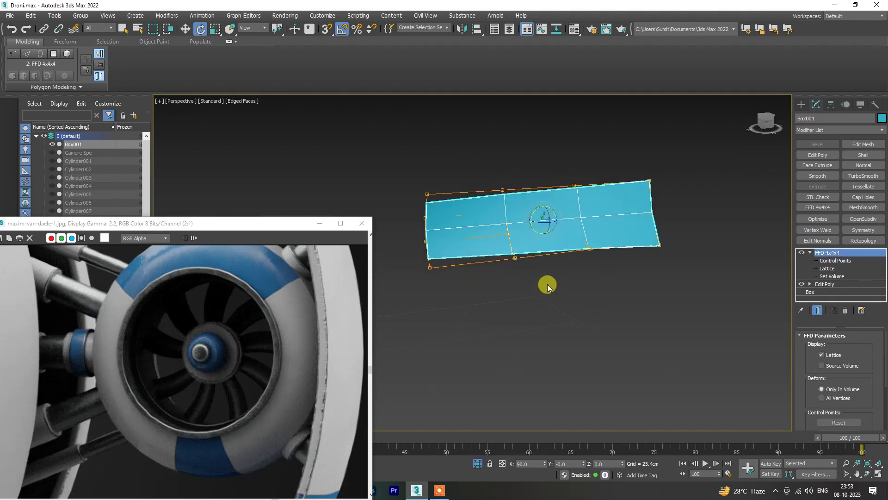
click(849, 260)
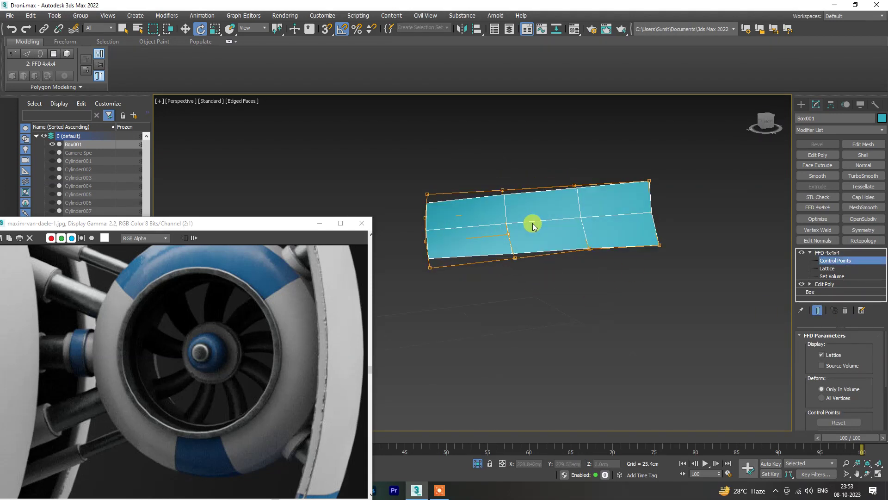
- Rotate the whole FFD 4x4x4 lattice -70 degrees about X
mouse_move(540, 234)
alt+middle_down()
mouse_move(571, 259)
mouse_move(571, 293)
mouse_move(561, 264)
mouse_move(632, 248)
mouse_move(537, 265)
alt+middle_up()
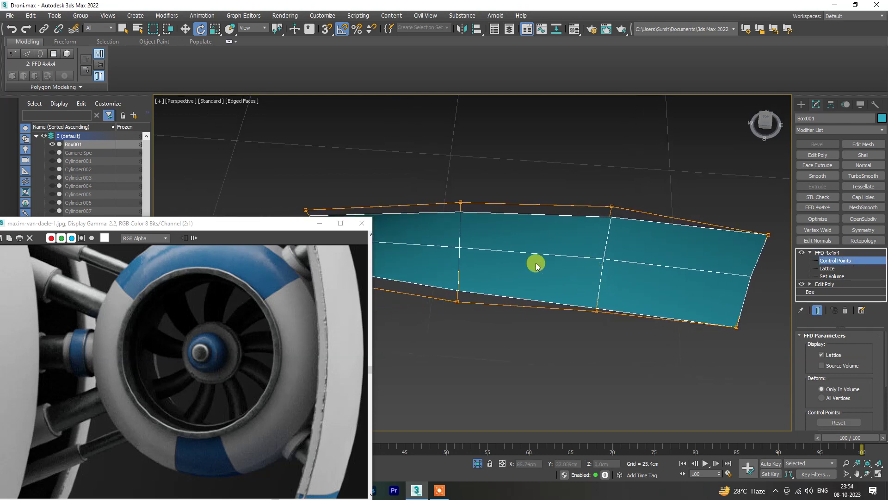
click(841, 254)
drag(529, 248, 520, 204)
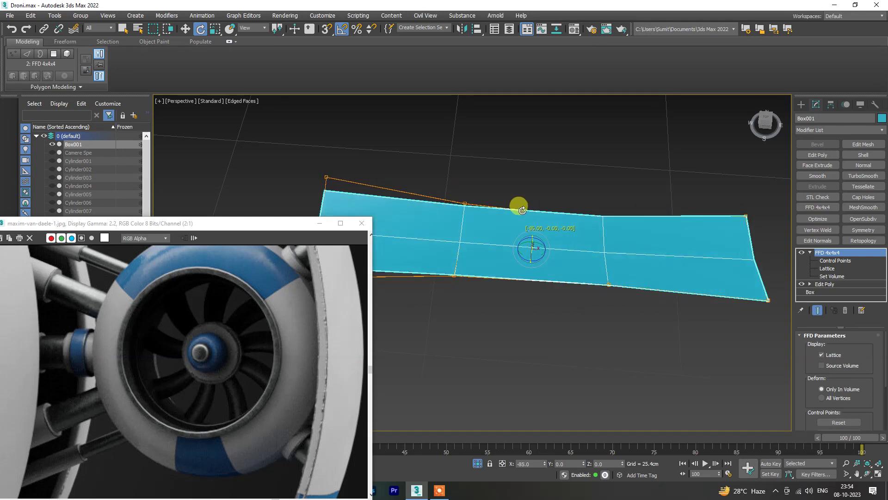
key(1)
mouse_move(573, 325)
alt+middle_down()
mouse_move(602, 293)
mouse_move(561, 296)
mouse_move(643, 284)
mouse_move(587, 289)
mouse_move(647, 297)
mouse_move(605, 300)
mouse_move(436, 247)
alt+middle_up()
- Scale the left-end FFD control points down to narrow the blade's root end
drag(443, 323, 444, 323)
key(r)
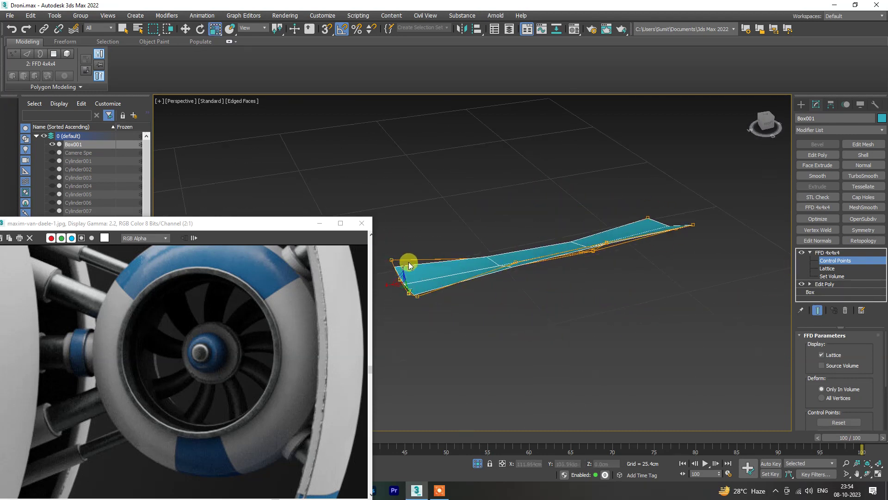
drag(400, 267, 418, 342)
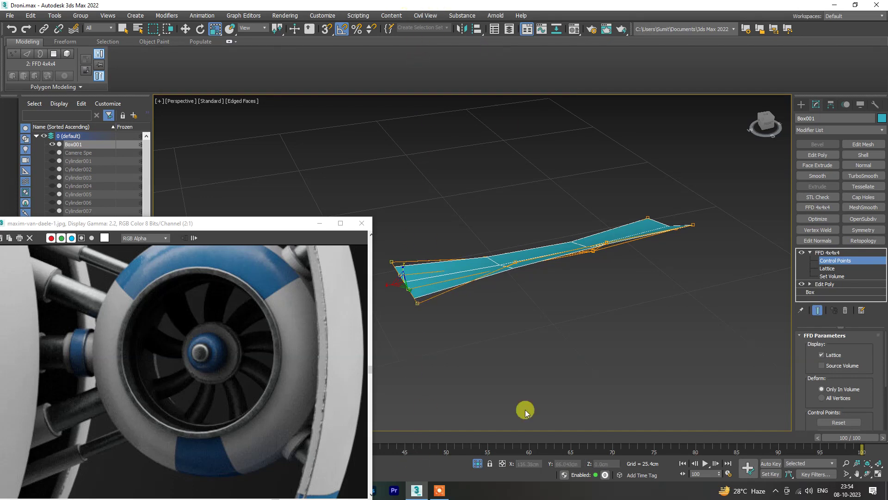
alt+middle_drag(526, 412, 498, 321)
- Rotate the middle control points and turn the tip points 65 degrees
key(e)
drag(504, 274, 512, 308)
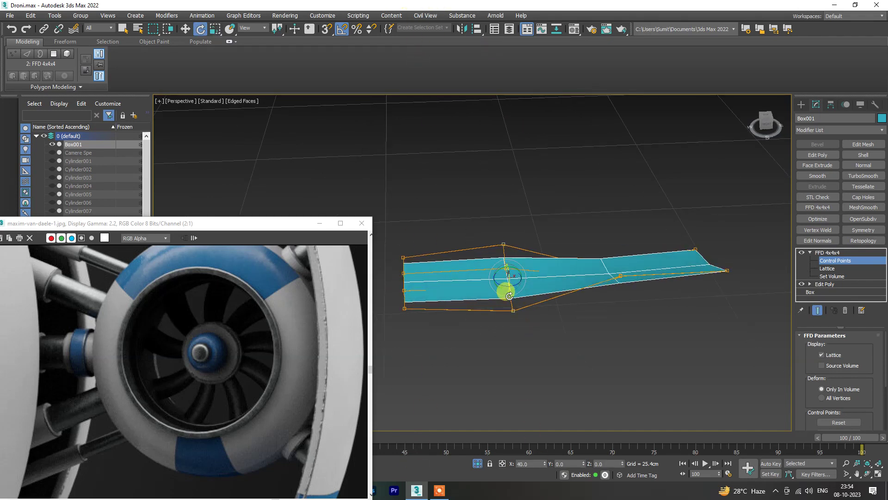
drag(645, 321, 644, 319)
drag(615, 283, 573, 319)
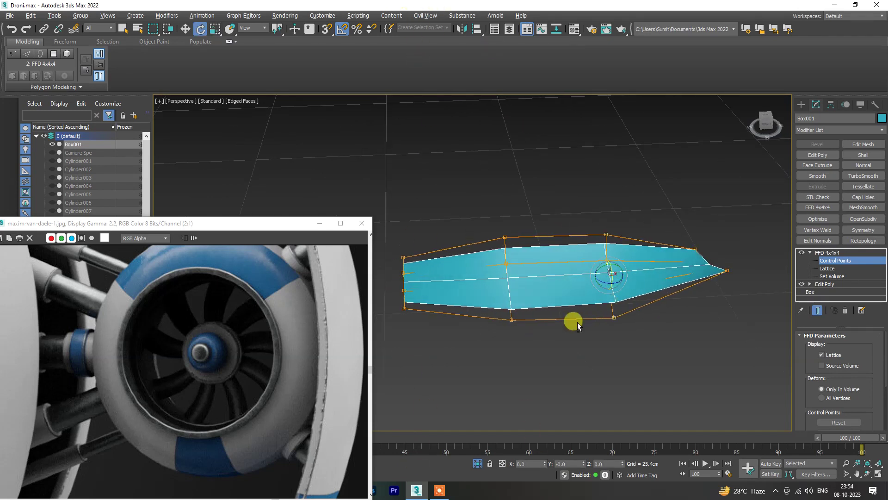
mouse_move(572, 319)
alt+middle_down()
mouse_move(646, 301)
mouse_move(570, 300)
mouse_move(701, 235)
alt+middle_up()
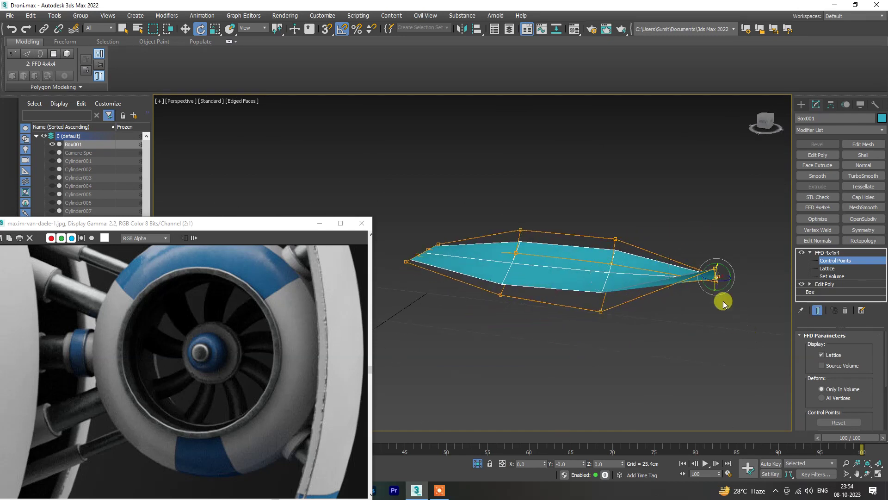
drag(724, 304, 718, 303)
mouse_move(626, 313)
alt+middle_down()
mouse_move(683, 304)
mouse_move(588, 290)
mouse_move(666, 237)
mouse_move(737, 222)
alt+middle_up()
- Rotate the right-end points to widen them, the middle points -25°, and the next column
key(t)
key(p)
drag(737, 222, 736, 222)
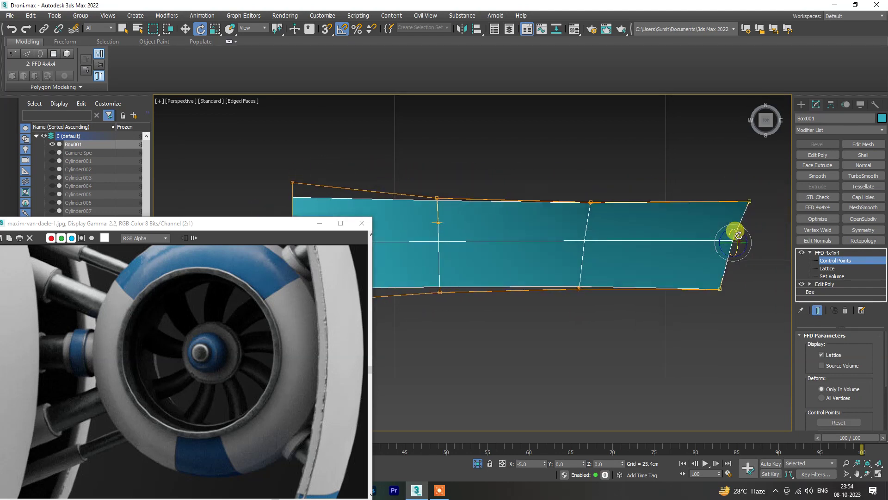
drag(582, 230, 587, 226)
drag(470, 304, 469, 303)
drag(437, 238, 436, 229)
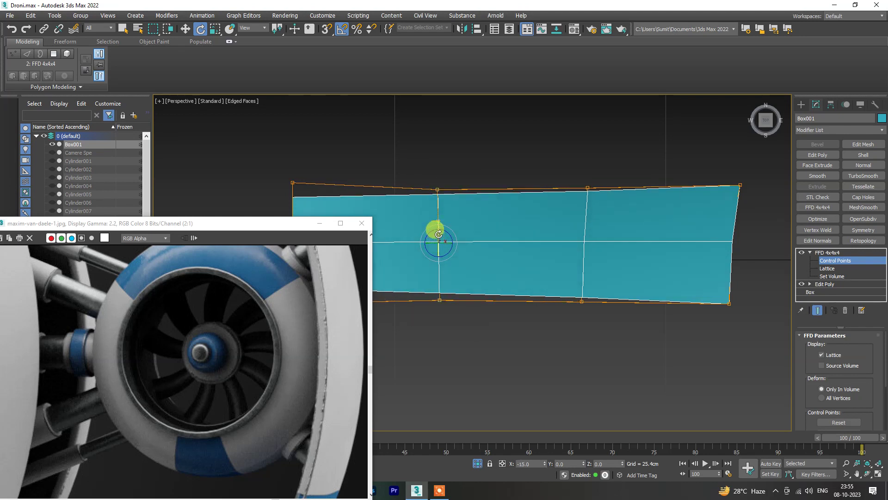
- Select the top-middle FFD control point and nudge it slightly
middle_drag(317, 216, 407, 193)
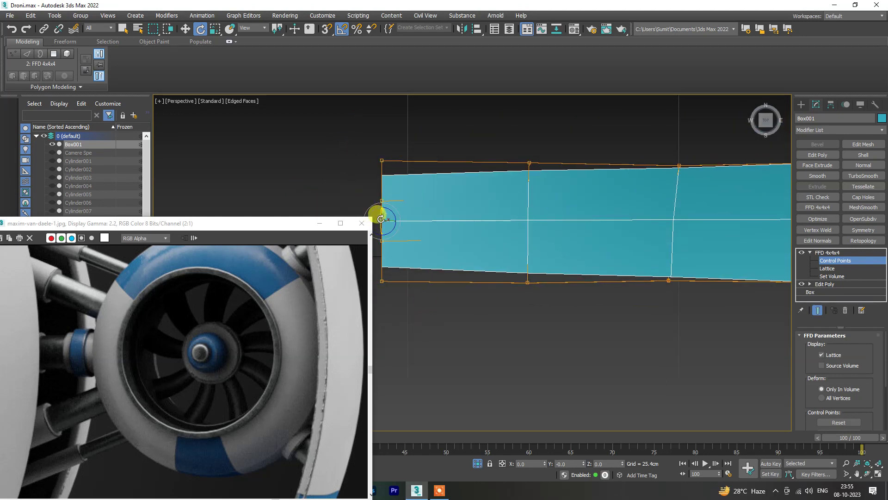
scroll(453, 251, down, 5)
mouse_move(453, 251)
alt+middle_down()
mouse_move(521, 265)
mouse_move(565, 240)
mouse_move(596, 251)
mouse_move(530, 248)
alt+middle_up()
scroll(464, 234, up, 3)
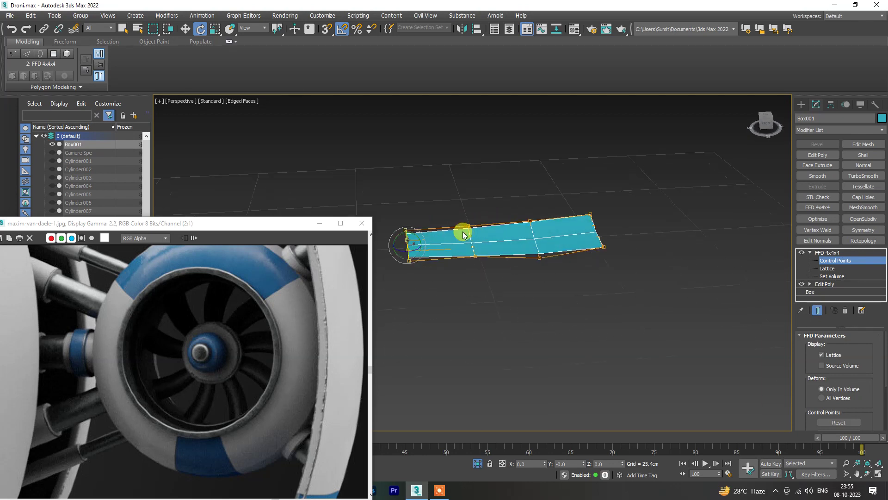
mouse_move(464, 234)
middle_down()
mouse_move(503, 277)
mouse_move(496, 289)
mouse_move(545, 291)
mouse_move(515, 244)
mouse_move(578, 296)
middle_up()
click(682, 332)
mouse_move(683, 332)
alt+middle_down()
mouse_move(565, 362)
mouse_move(547, 312)
mouse_move(557, 288)
mouse_move(555, 342)
alt+middle_up()
click(538, 303)
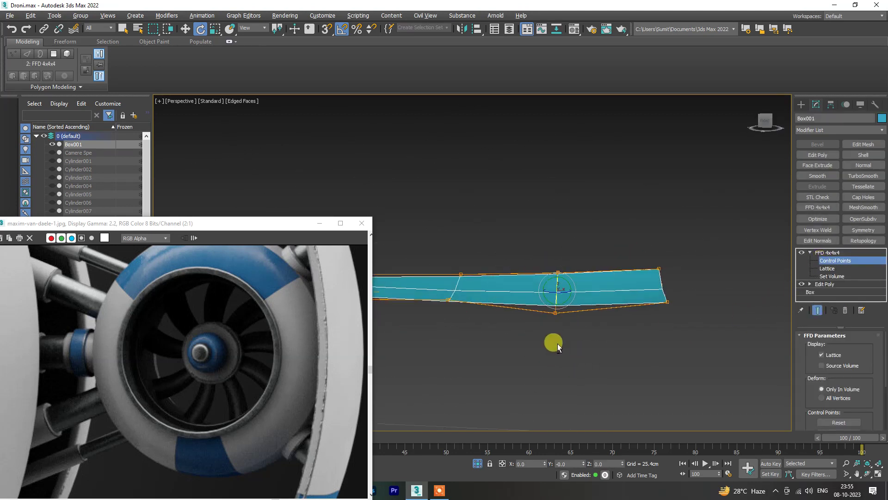
key(w)
click(557, 277)
alt+middle_drag(570, 301, 550, 284)
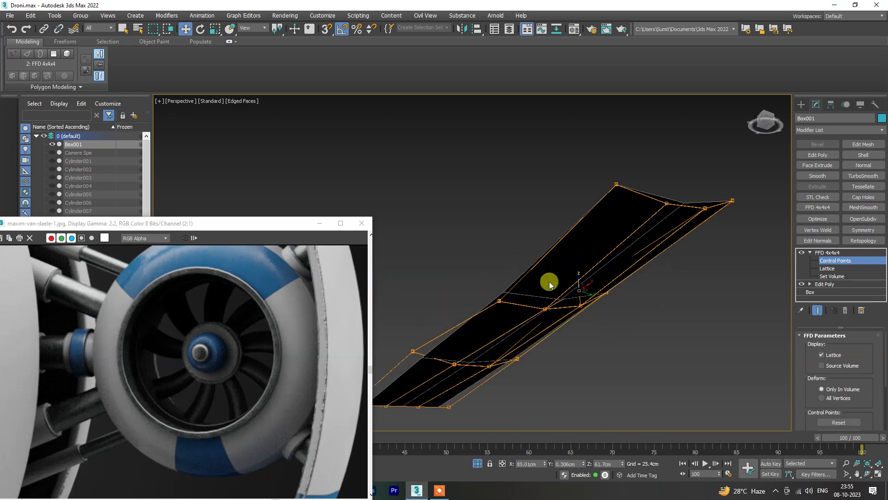
drag(551, 307, 558, 267)
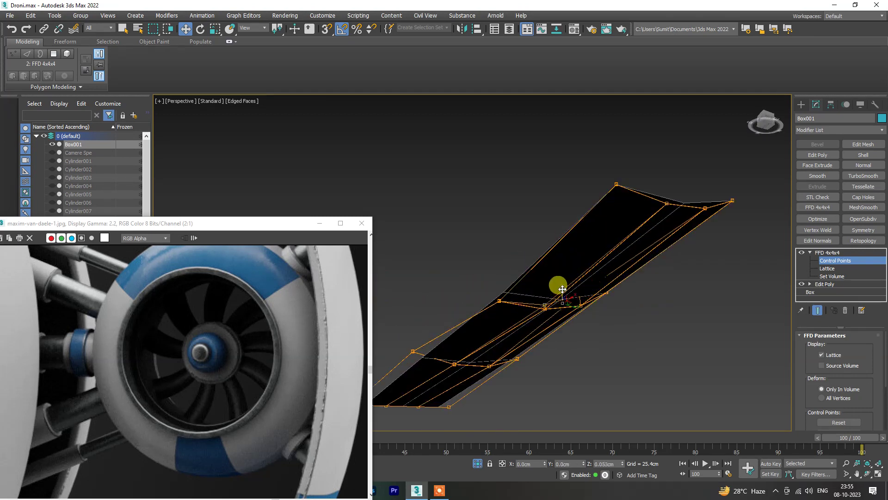
- Move the top control points left to reshape the blade's top edge
mouse_move(590, 317)
alt+middle_down()
mouse_move(561, 295)
mouse_move(507, 302)
mouse_move(511, 294)
mouse_move(651, 310)
mouse_move(670, 293)
mouse_move(715, 384)
alt+middle_up()
mouse_move(635, 416)
alt+middle_down()
mouse_move(679, 382)
mouse_move(654, 359)
mouse_move(503, 326)
mouse_move(496, 307)
mouse_move(465, 287)
alt+middle_up()
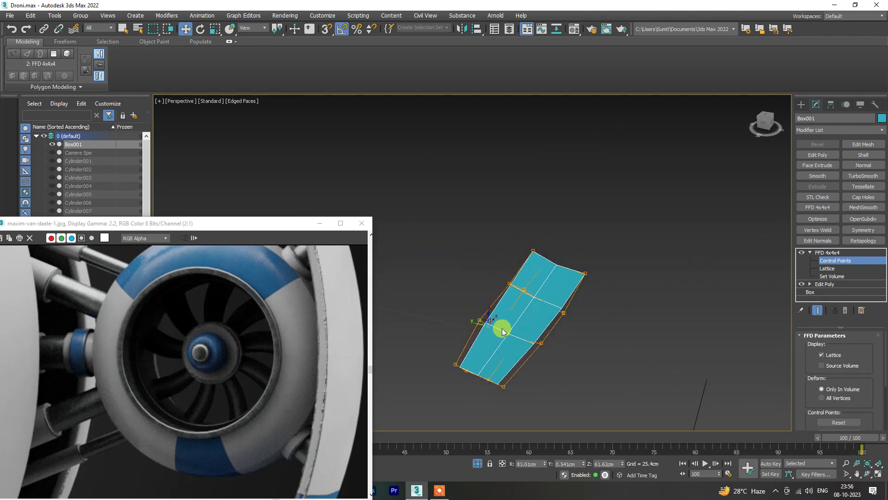
mouse_move(473, 323)
mouse_down()
mouse_move(491, 271)
mouse_move(485, 274)
mouse_up()
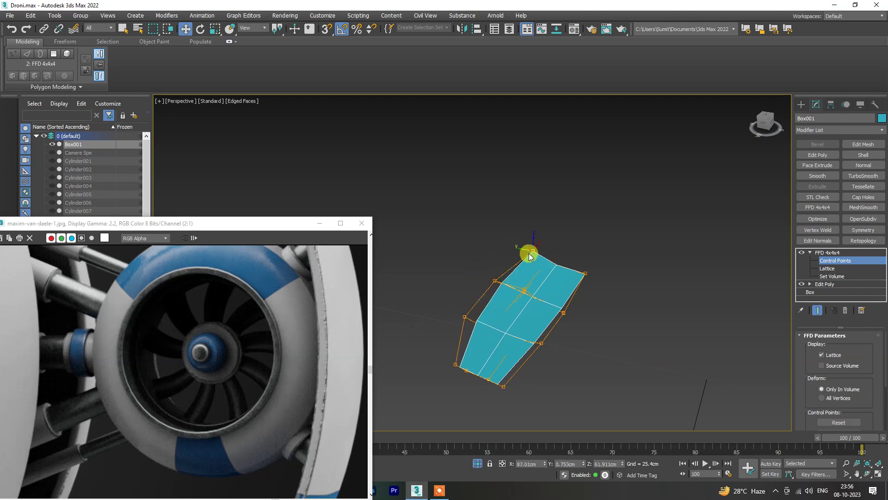
drag(530, 256, 505, 244)
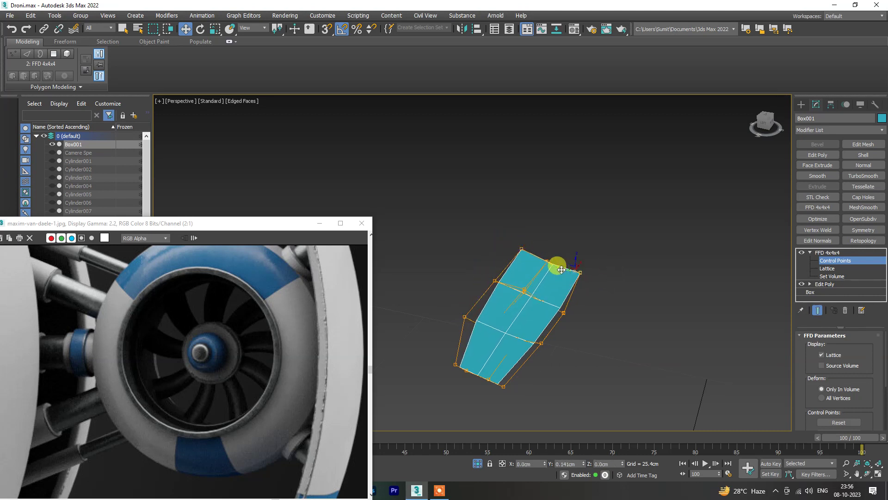
drag(561, 270, 558, 267)
mouse_move(605, 302)
mouse_down()
mouse_move(552, 325)
mouse_move(562, 316)
mouse_up()
drag(562, 316, 538, 307)
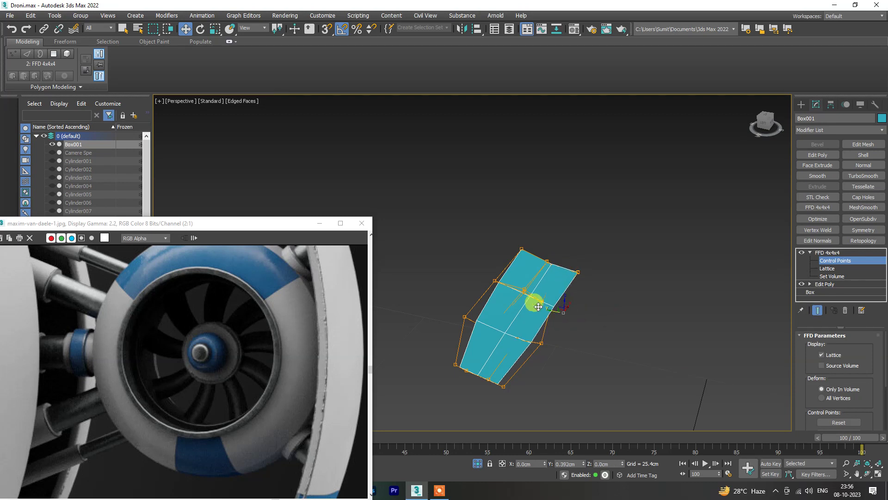
- In Top view, raise the top control point and a lattice column to bend the blade
key(t)
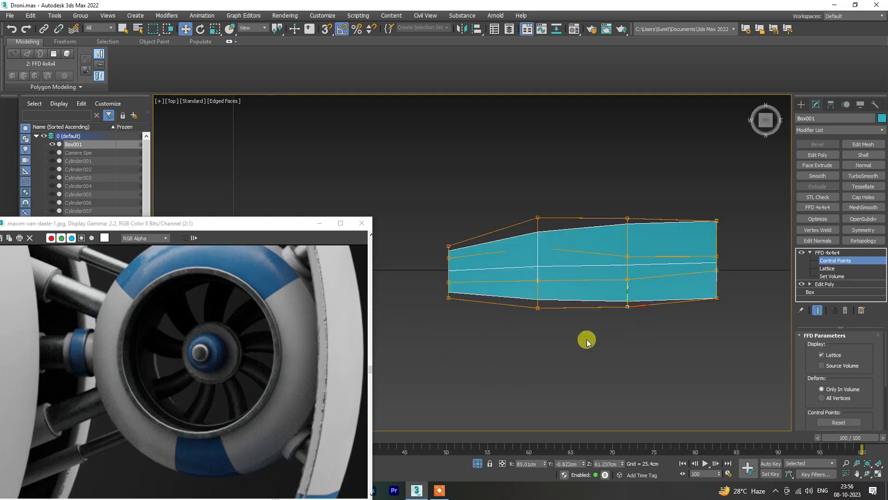
mouse_move(596, 361)
mouse_down()
mouse_move(640, 270)
mouse_move(616, 196)
mouse_up()
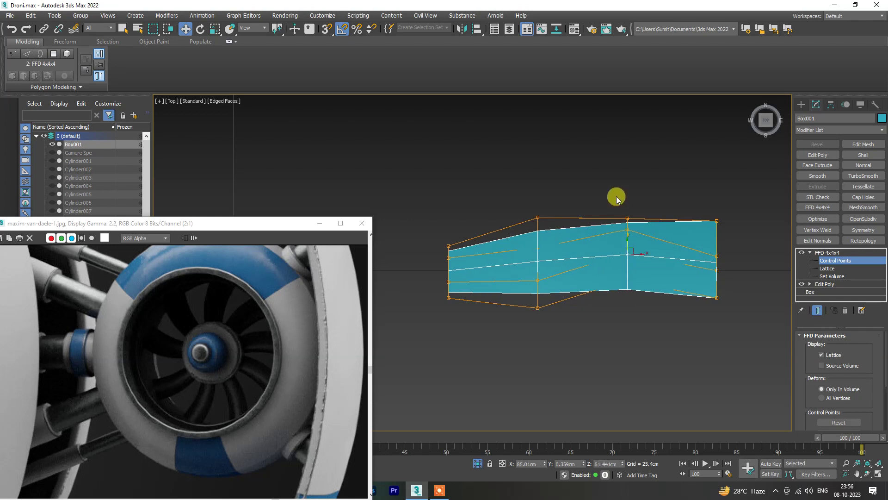
drag(626, 229, 519, 190)
mouse_move(530, 254)
mouse_down()
mouse_move(524, 179)
mouse_move(532, 196)
mouse_up()
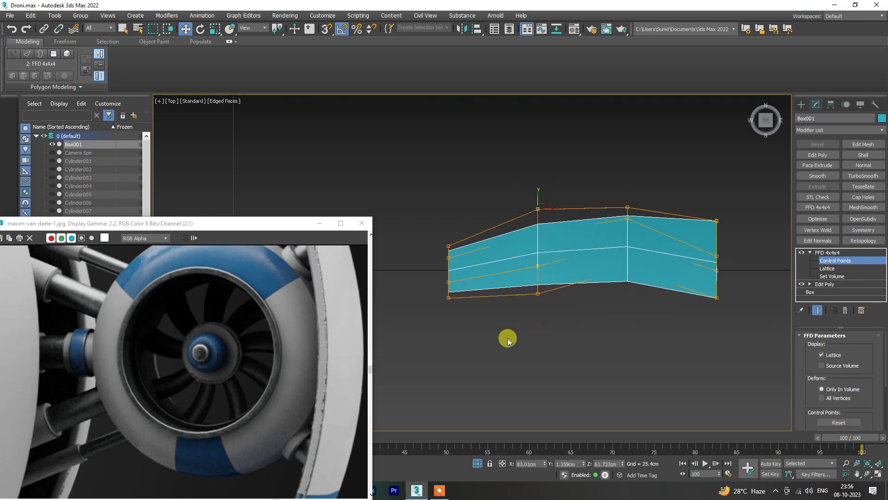
drag(533, 240, 532, 234)
- Raise the right column, lower the middle, and stretch the right end vertically to 128%
drag(610, 317, 678, 179)
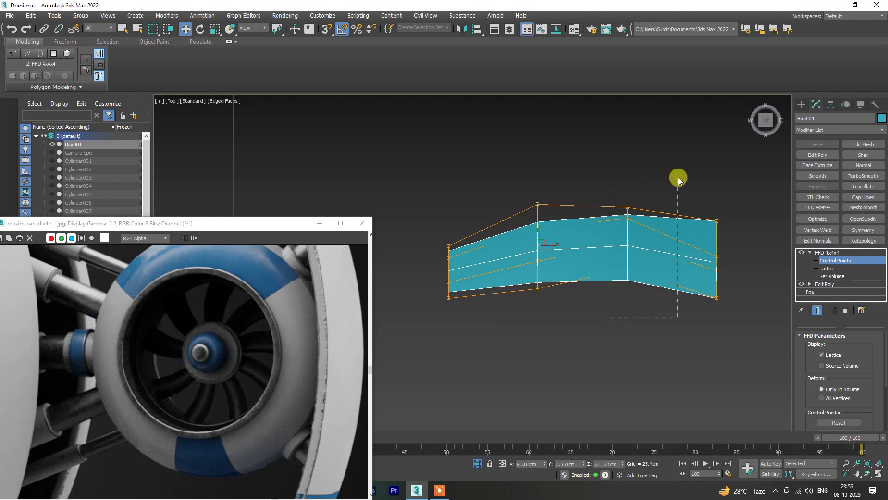
drag(729, 219, 710, 235)
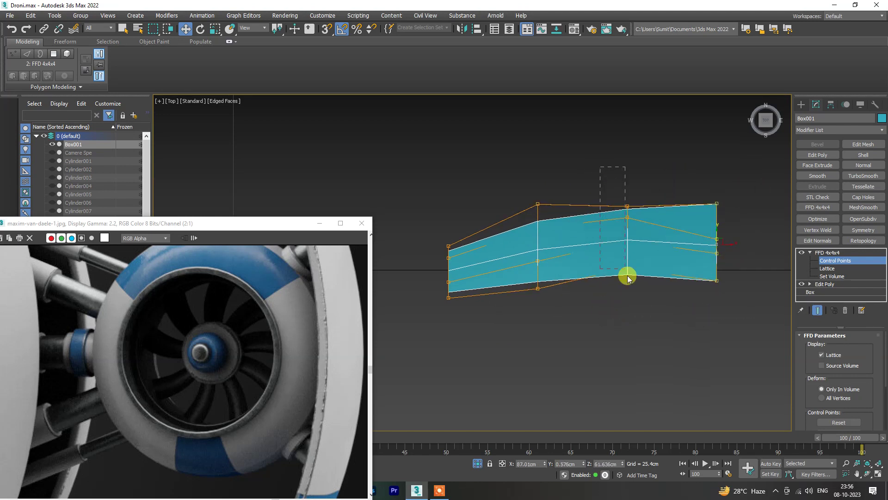
drag(625, 243, 625, 250)
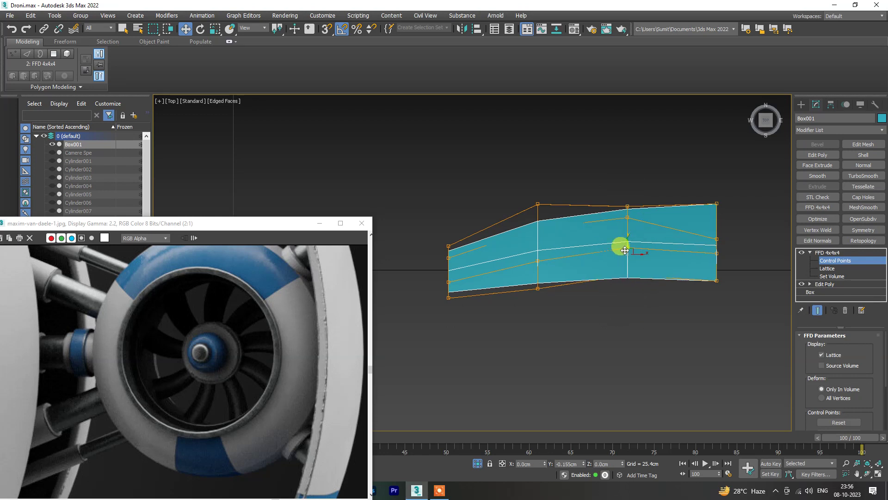
click(614, 162)
key(r)
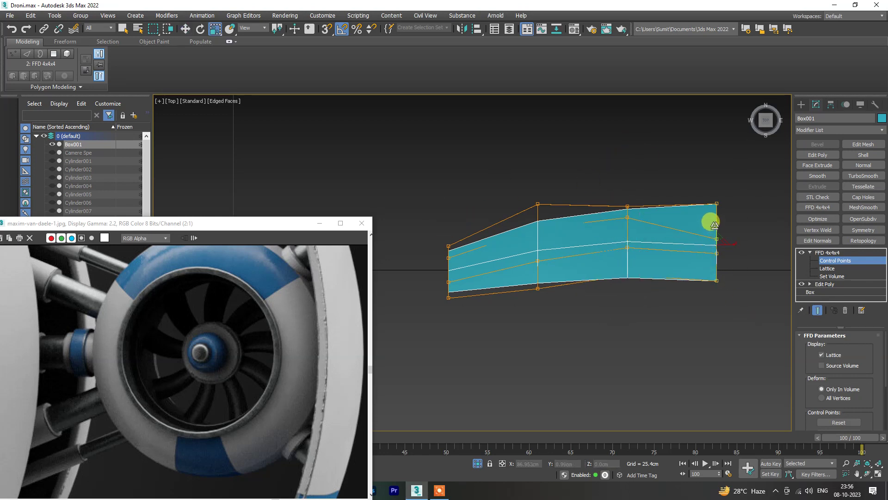
drag(709, 220, 714, 215)
drag(636, 236, 620, 209)
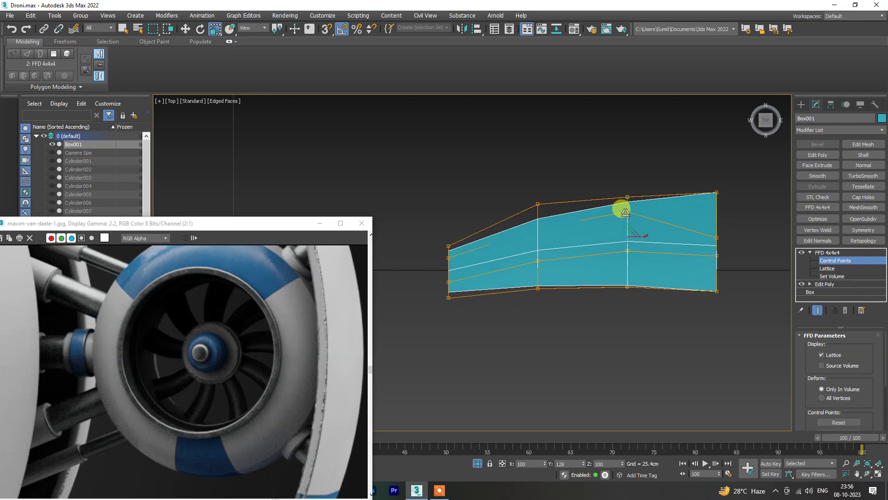
- Raise the bottom-right and top-middle points, lower the top-right corner, lift the top-left edge
key(w)
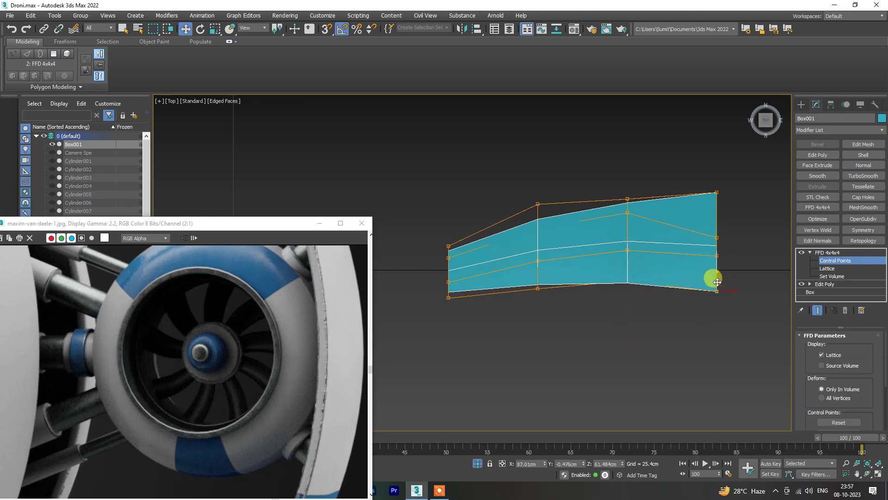
drag(717, 281, 715, 276)
click(717, 192)
drag(726, 193, 720, 189)
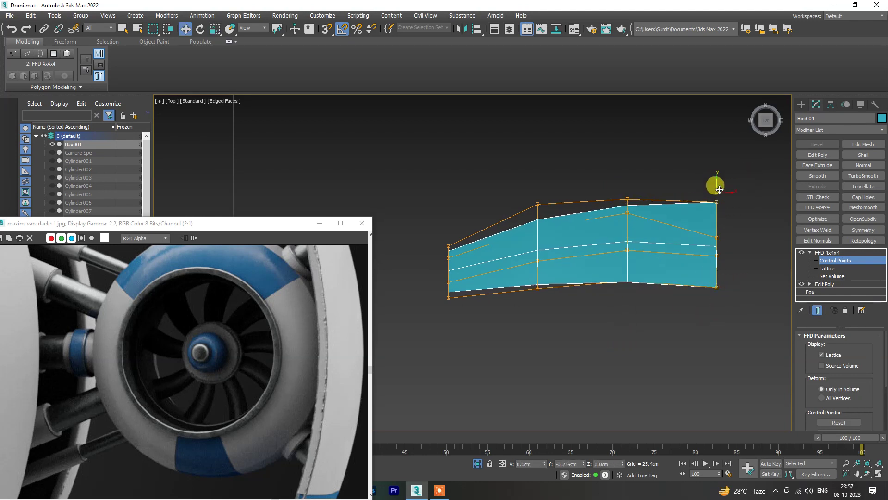
drag(630, 197, 543, 176)
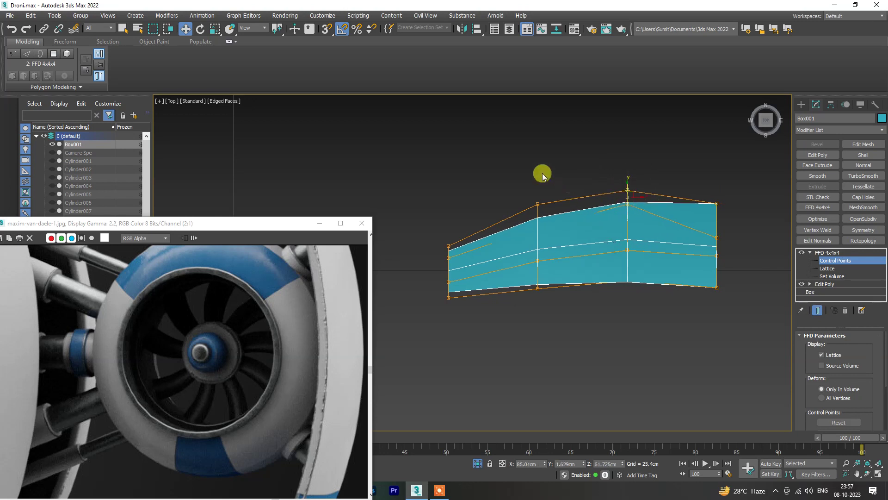
drag(539, 225, 535, 205)
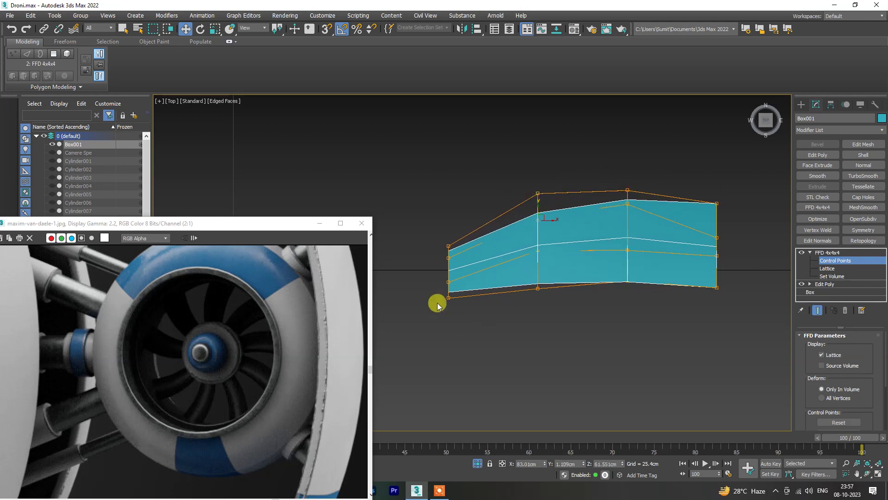
drag(468, 250, 437, 225)
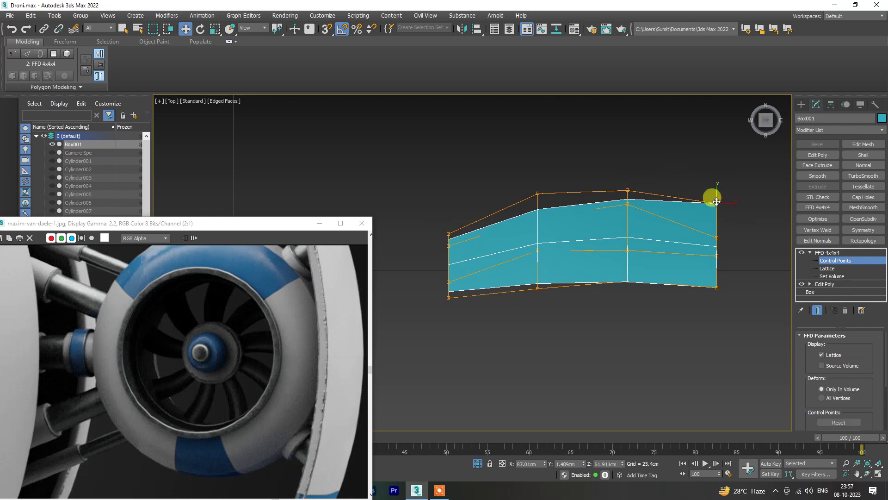
- Nudge the bottom-right corner and middle column up, then exit control point editing
drag(724, 276, 715, 272)
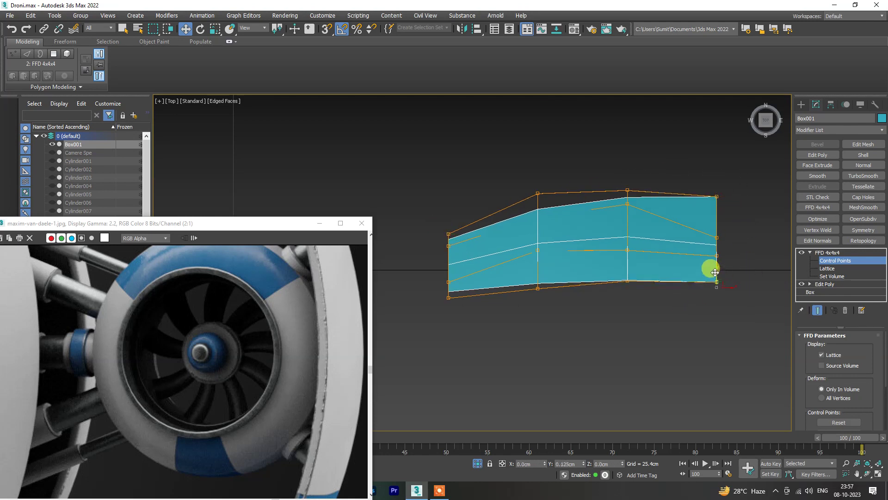
drag(667, 323, 667, 323)
drag(627, 252, 625, 246)
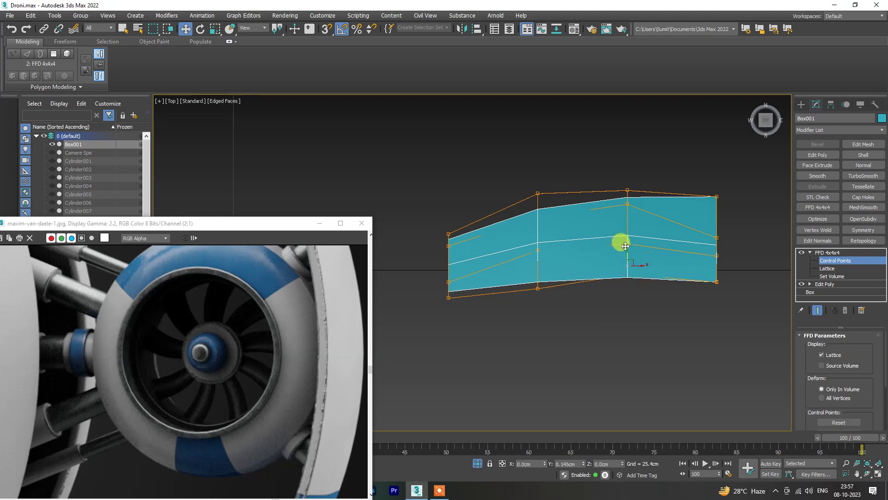
key(ctrl+b)
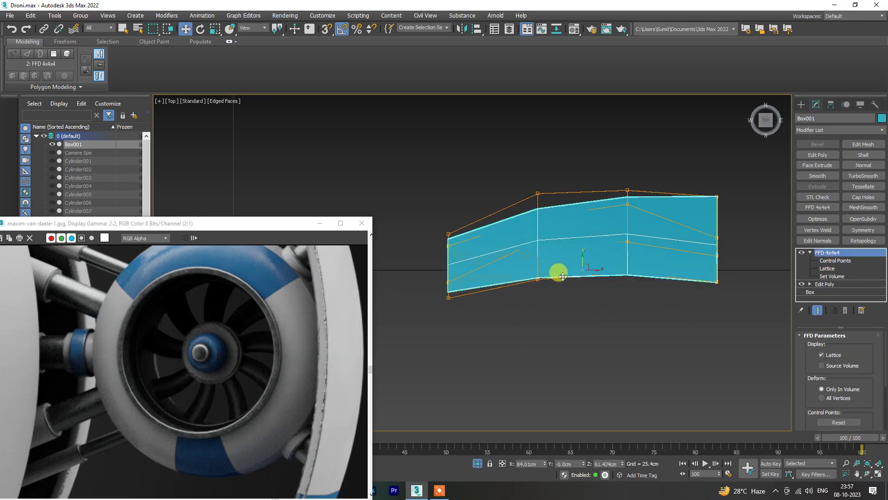
- In Perspective, stretch the lattice into a long wing and pull a point down to curve the underside
key(p)
scroll(598, 312, down, 5)
mouse_move(598, 343)
alt+middle_down()
mouse_move(619, 254)
mouse_move(527, 244)
mouse_move(608, 241)
mouse_move(604, 306)
mouse_move(528, 347)
mouse_move(533, 326)
alt+middle_up()
key(f)
key(p)
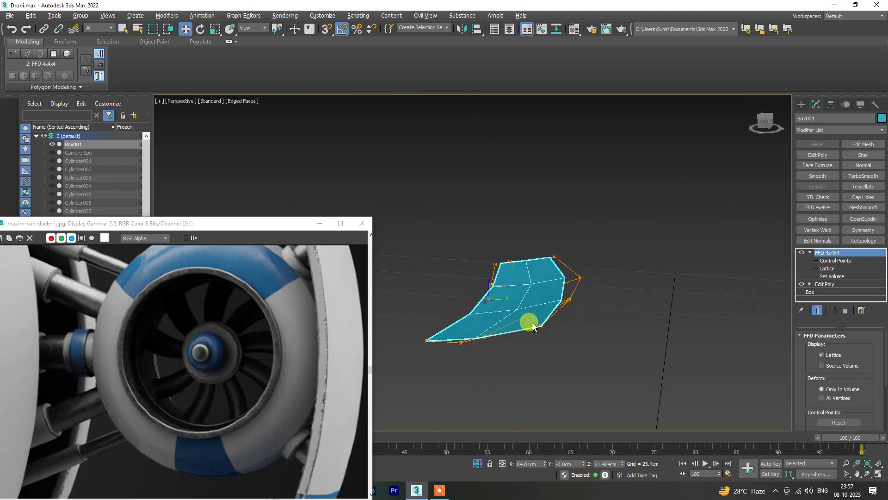
key(1)
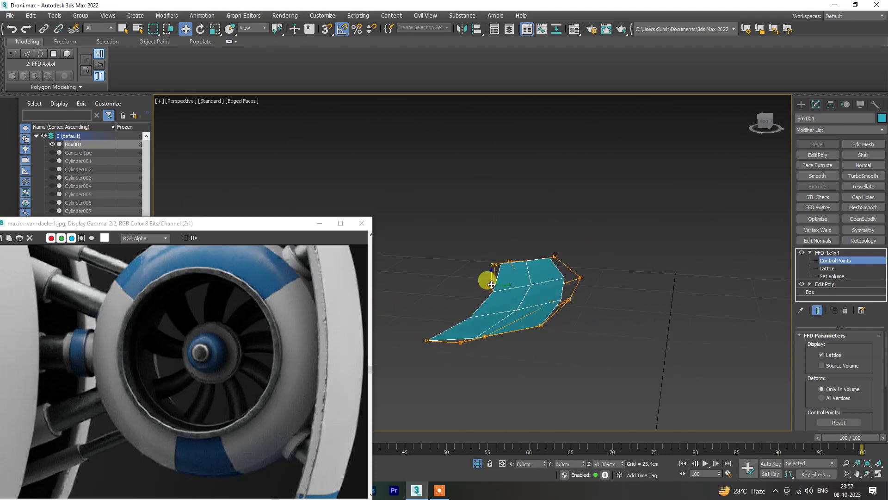
drag(497, 340, 497, 339)
mouse_move(450, 365)
mouse_down()
mouse_move(422, 337)
mouse_move(609, 318)
mouse_up()
alt+middle_drag(609, 318, 663, 288)
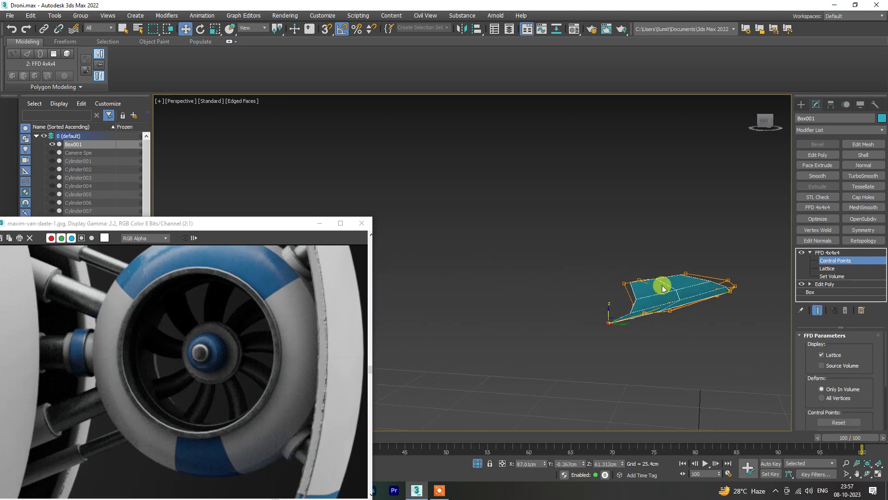
drag(659, 304, 674, 301)
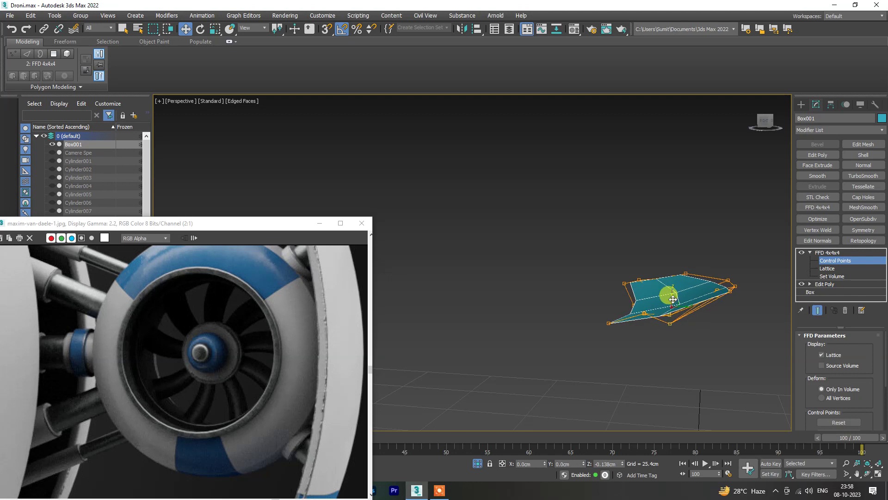
- Orbit around the curved blade panel to inspect it from several angles
mouse_move(673, 299)
alt+middle_down()
mouse_move(713, 313)
mouse_move(639, 357)
alt+middle_up()
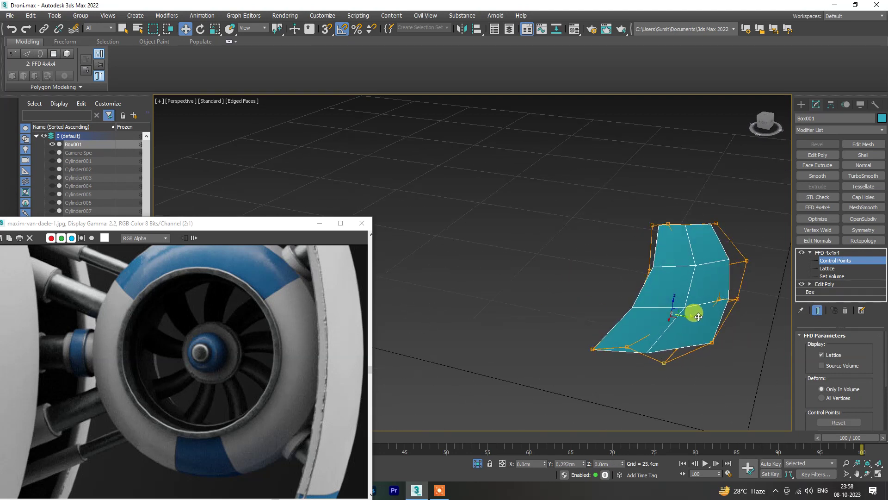
mouse_move(693, 311)
alt+middle_down()
mouse_move(682, 339)
mouse_move(644, 303)
mouse_move(596, 288)
mouse_move(545, 225)
alt+middle_up()
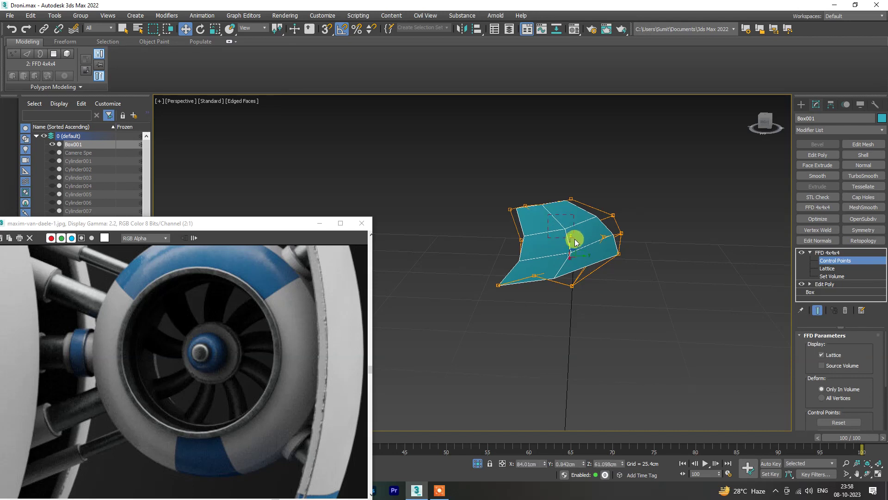
mouse_move(581, 251)
alt+middle_down()
mouse_move(547, 207)
mouse_move(564, 231)
mouse_move(618, 230)
mouse_move(577, 227)
mouse_move(569, 238)
mouse_move(556, 230)
mouse_move(565, 234)
mouse_move(433, 250)
alt+middle_up()
mouse_move(508, 263)
alt+middle_down()
mouse_move(501, 254)
mouse_move(589, 268)
mouse_move(616, 293)
alt+middle_up()
- Exit control point editing and apply TurboSmooth to the blade
key(ctrl+b)
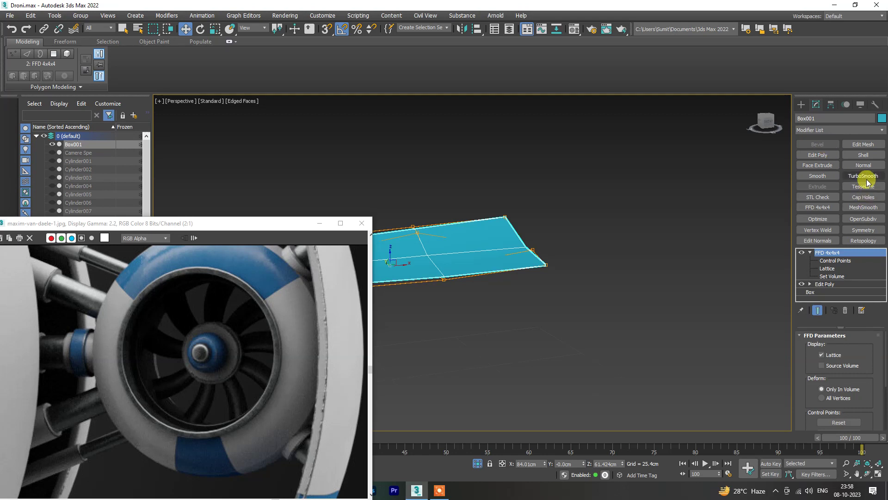
click(681, 248)
mouse_move(682, 247)
alt+middle_down()
mouse_move(582, 295)
mouse_move(581, 319)
mouse_move(538, 335)
mouse_move(646, 337)
mouse_move(620, 297)
mouse_move(605, 302)
alt+middle_up()
click(604, 298)
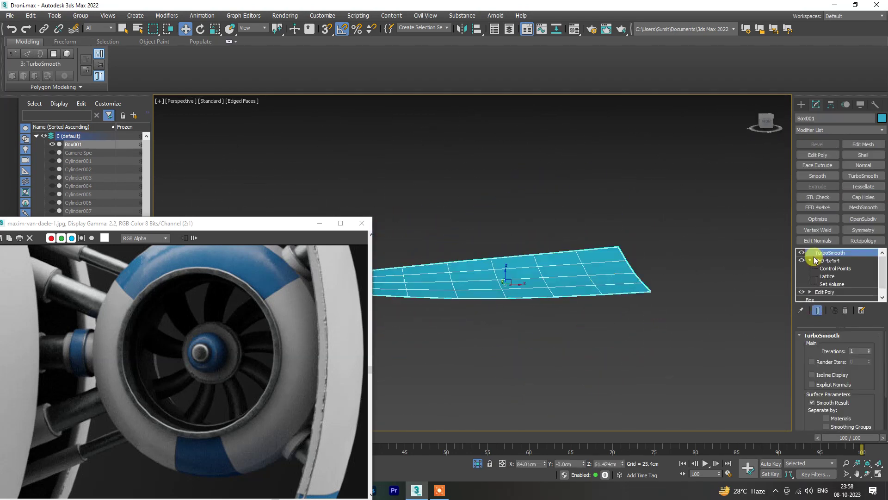
- Add a trial Shell with 0.8cm inner thickness, delete it, and select the FFD modifier
click(828, 261)
click(863, 155)
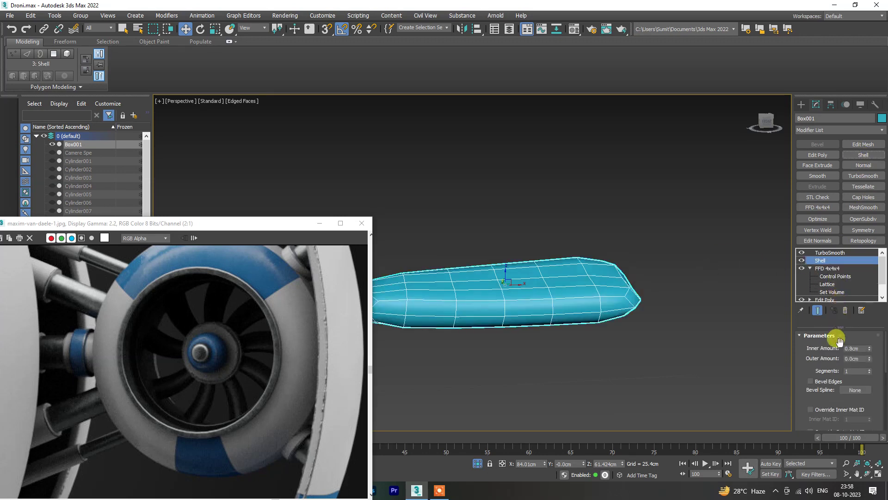
drag(868, 351, 871, 371)
right_click(871, 371)
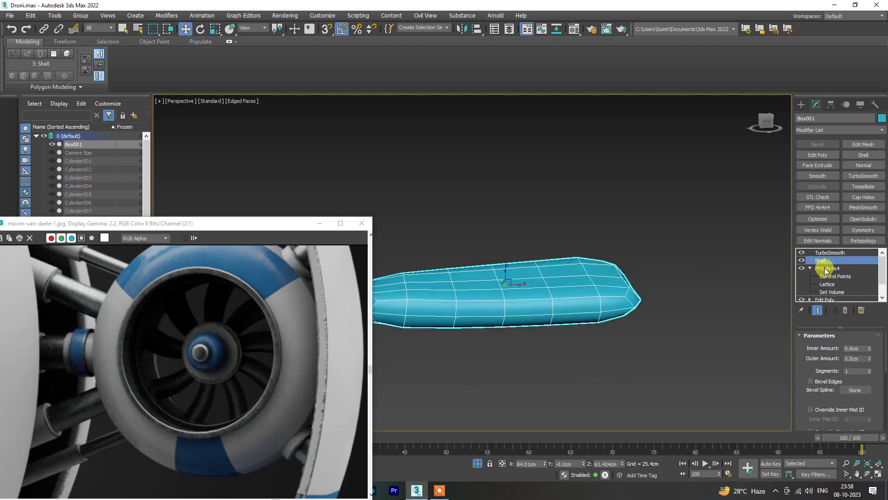
click(845, 310)
click(750, 270)
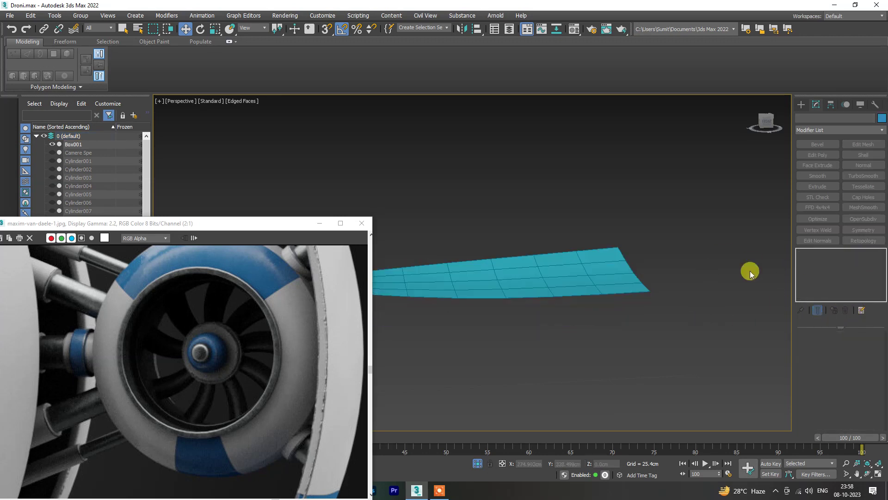
click(626, 277)
click(831, 261)
- Move the FFD 4x4x4 modifier below Edit Poly in Box001's stack and reselect it
drag(835, 287, 835, 294)
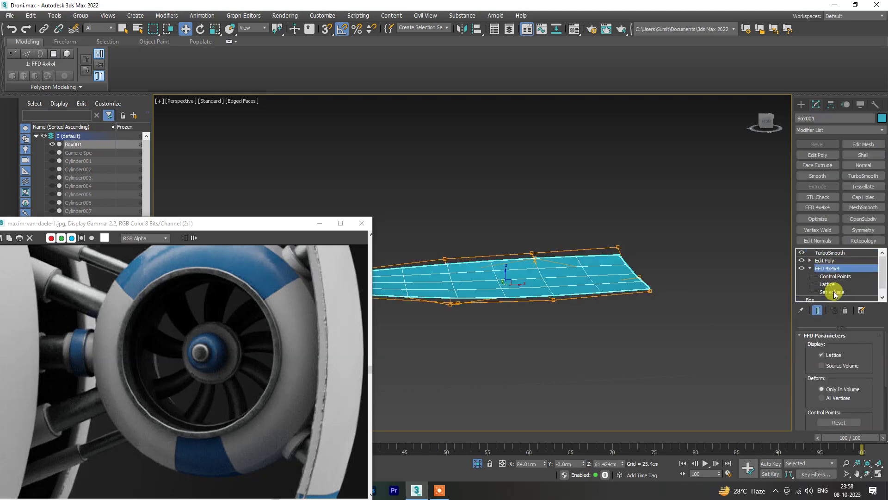
scroll(601, 305, down, 5)
alt+middle_drag(520, 314, 529, 309)
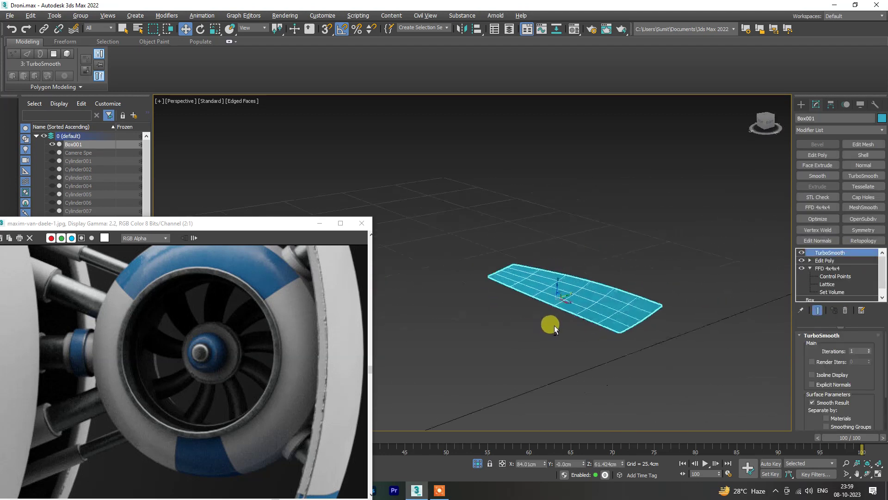
click(828, 268)
mouse_move(662, 271)
alt+middle_down()
mouse_move(575, 302)
mouse_move(635, 308)
mouse_move(486, 333)
mouse_move(428, 310)
alt+middle_up()
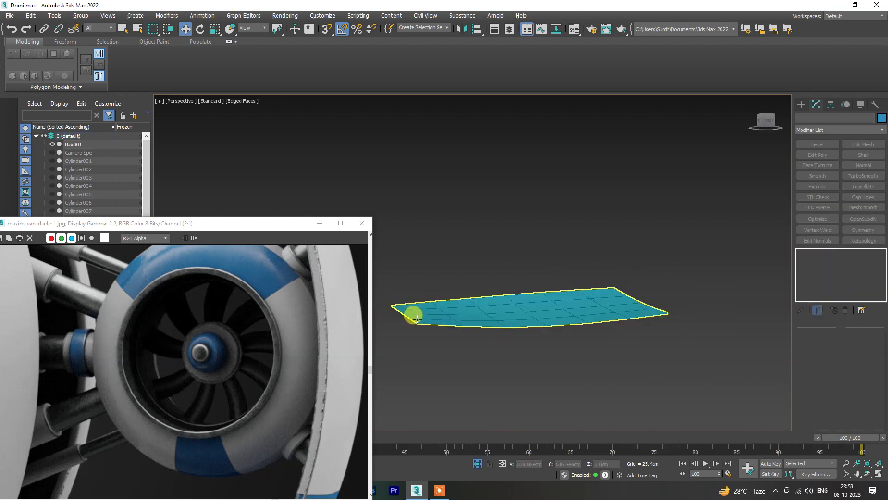
- Rotate a group of FFD lattice control points to bend the blade, then review it under TurboSmooth
click(828, 276)
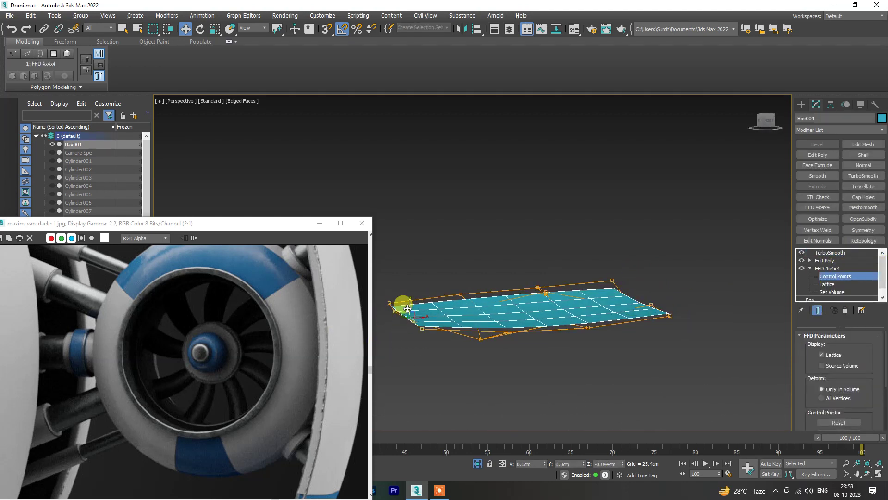
mouse_move(402, 307)
alt+middle_down()
mouse_move(436, 333)
mouse_move(416, 349)
alt+middle_up()
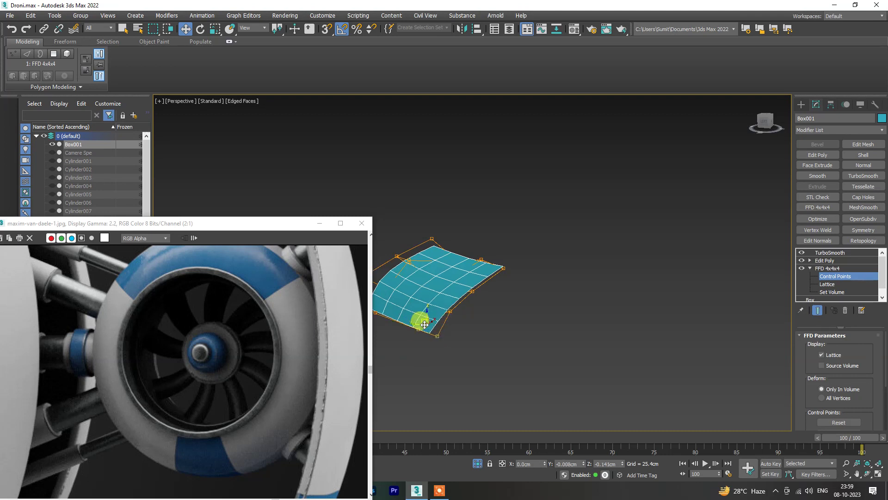
mouse_move(421, 317)
alt+middle_down()
mouse_move(462, 321)
mouse_move(366, 334)
mouse_move(423, 304)
mouse_move(446, 308)
alt+middle_up()
key(e)
scroll(476, 325, up, 3)
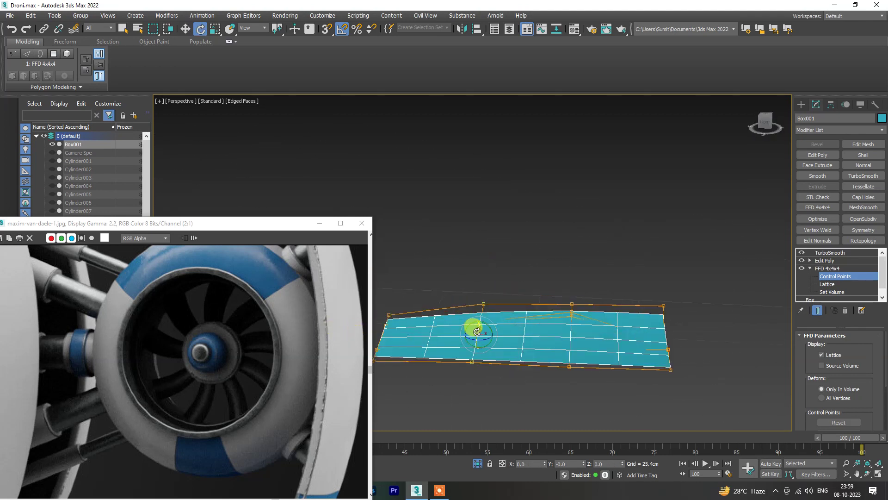
mouse_move(501, 305)
alt+middle_down()
mouse_move(460, 324)
mouse_move(521, 304)
alt+middle_up()
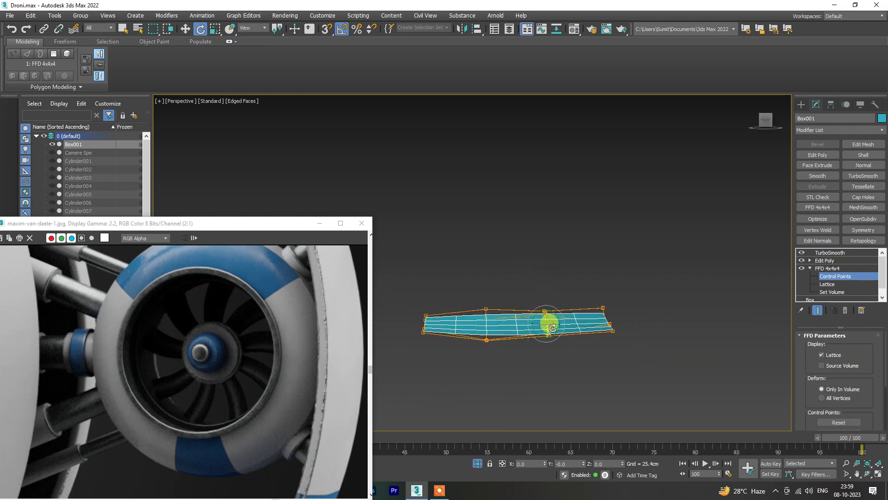
mouse_move(575, 288)
mouse_down()
mouse_move(628, 353)
mouse_move(605, 311)
mouse_up()
mouse_move(605, 312)
alt+middle_down()
mouse_move(491, 352)
mouse_move(518, 333)
alt+middle_up()
click(830, 252)
mouse_move(582, 324)
alt+middle_down()
mouse_move(522, 328)
mouse_move(650, 324)
mouse_move(482, 315)
mouse_move(504, 313)
alt+middle_up()
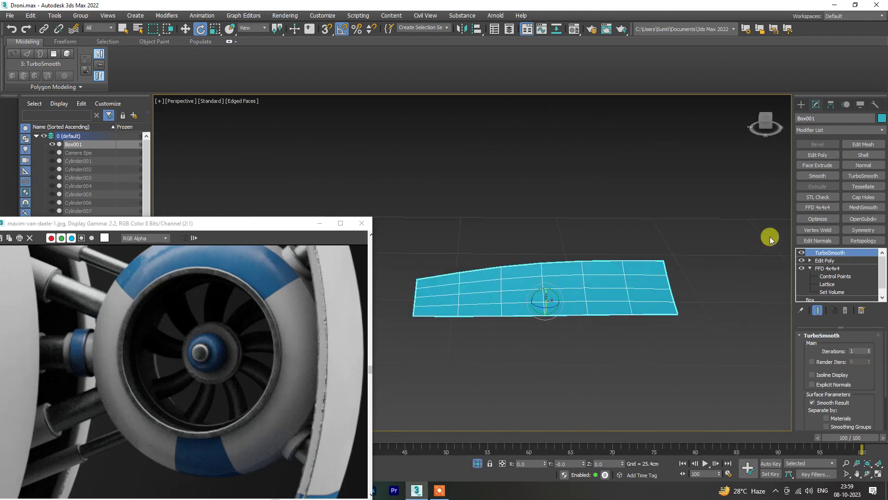
- Add a Shell modifier to the blade, then disable it and go to Edit Poly
click(864, 156)
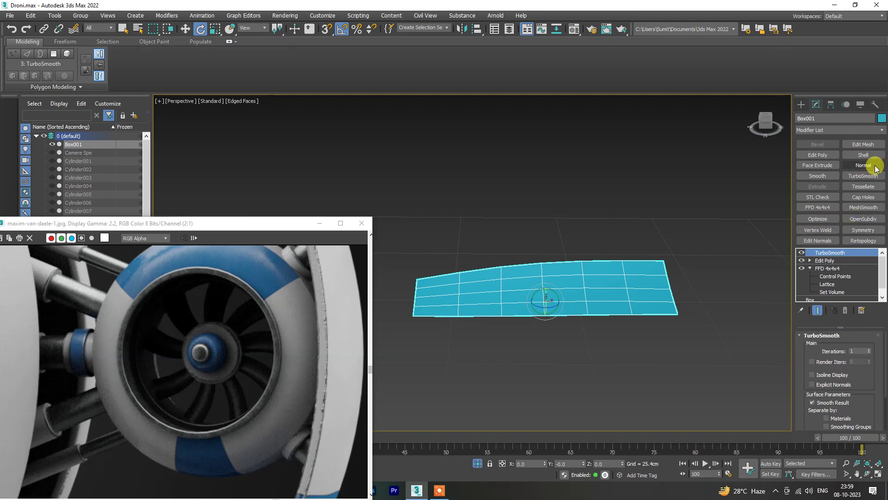
drag(830, 264, 830, 265)
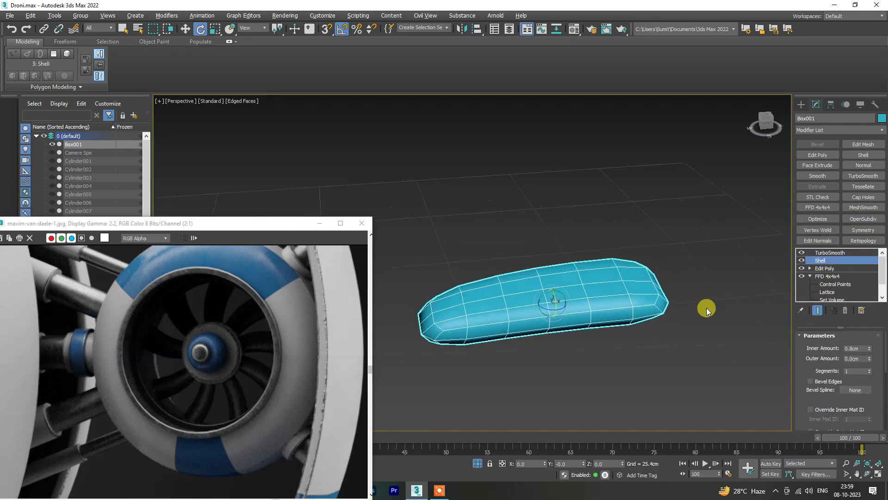
click(824, 268)
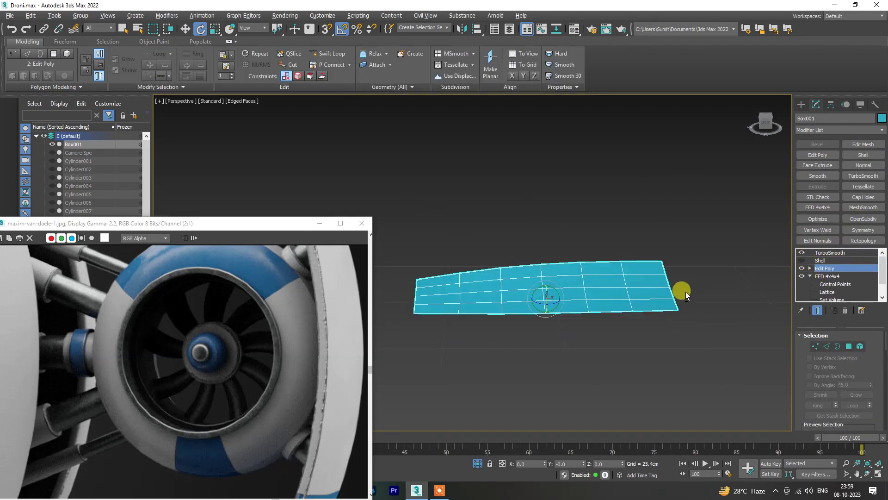
scroll(684, 293, up, 4)
middle_drag(659, 257, 645, 252)
- Add a Swift Loop edge loop near the panel's right end
click(827, 346)
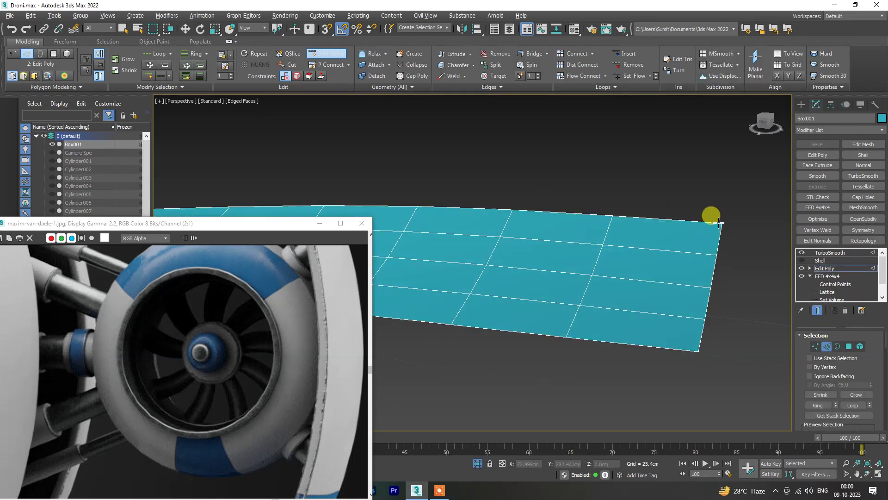
click(696, 345)
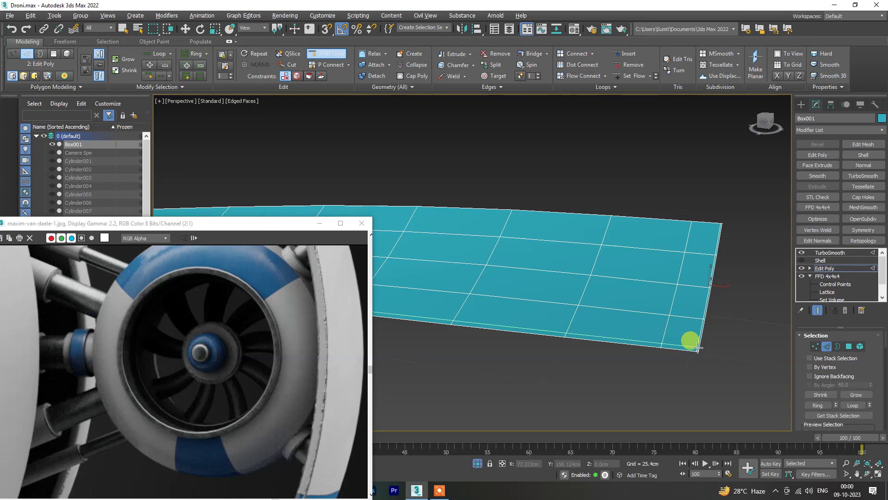
alt+middle_drag(697, 348, 714, 224)
scroll(495, 250, down, 3)
scroll(530, 254, up, 2)
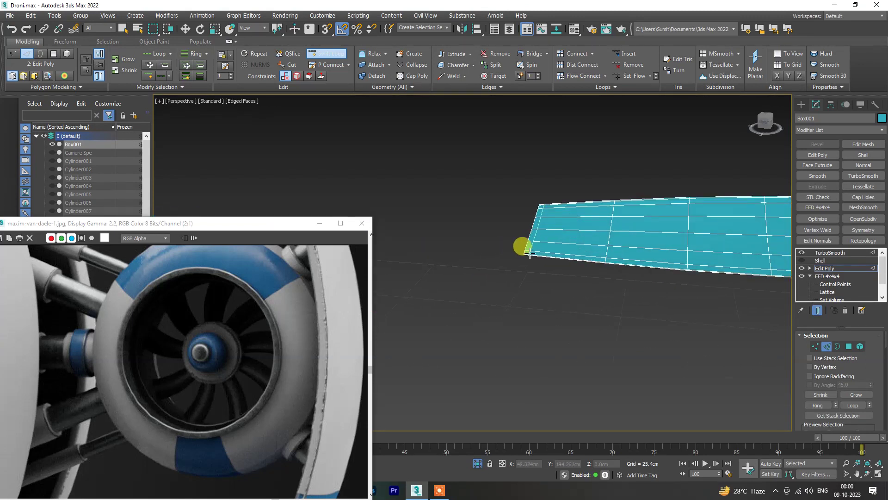
- Re-enable the Shell modifier and select it to show its settings
click(802, 260)
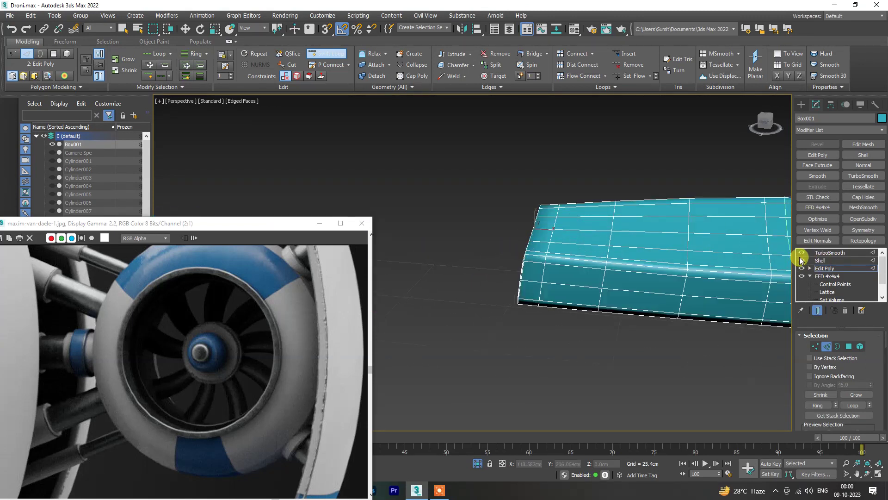
scroll(557, 313, up, 3)
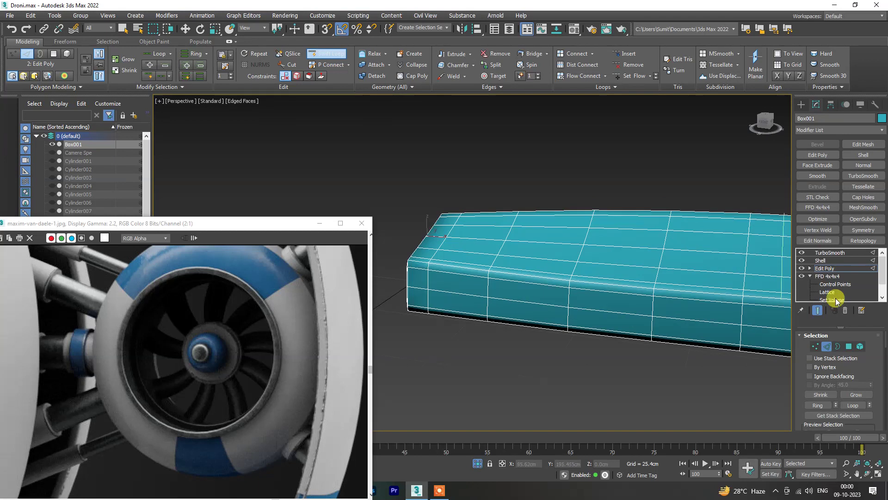
click(833, 261)
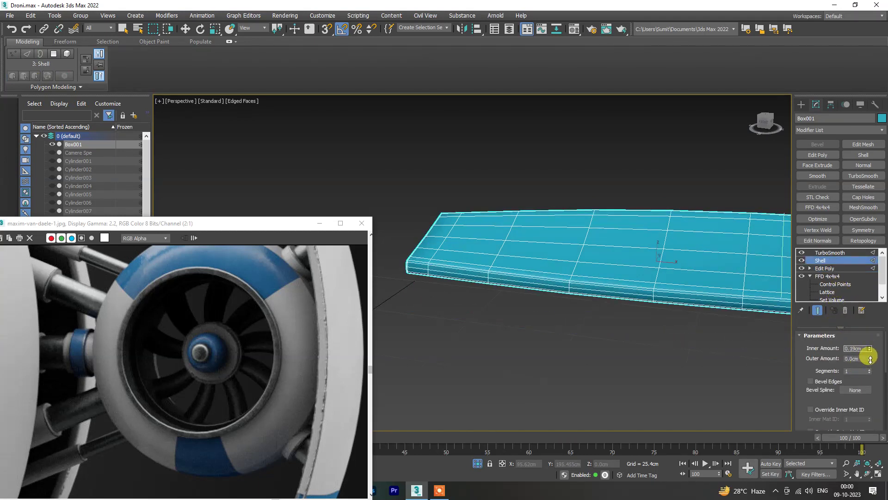
- Set the Shell Inner Amount to 0.013cm
drag(870, 350, 867, 357)
mouse_move(680, 334)
alt+middle_down()
mouse_move(631, 321)
mouse_move(615, 296)
alt+middle_up()
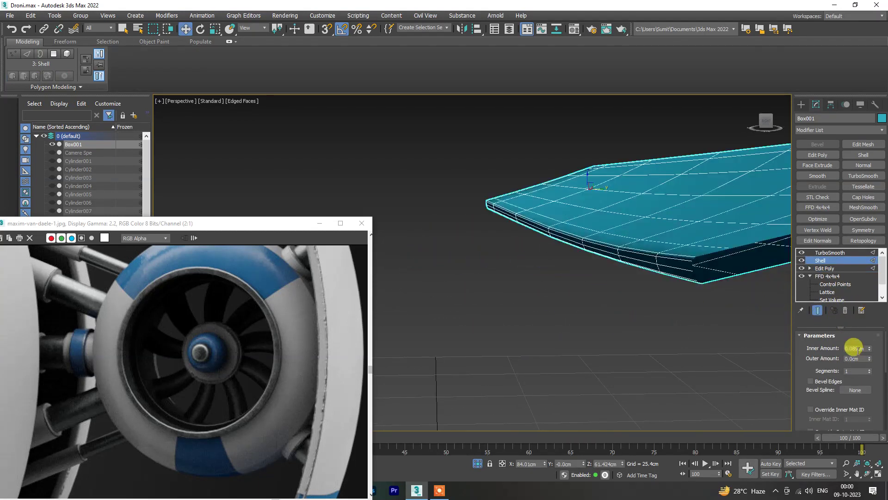
text(0.013)
key(Return)
mouse_move(728, 323)
alt+middle_down()
mouse_move(604, 334)
mouse_move(644, 324)
mouse_move(633, 340)
alt+middle_up()
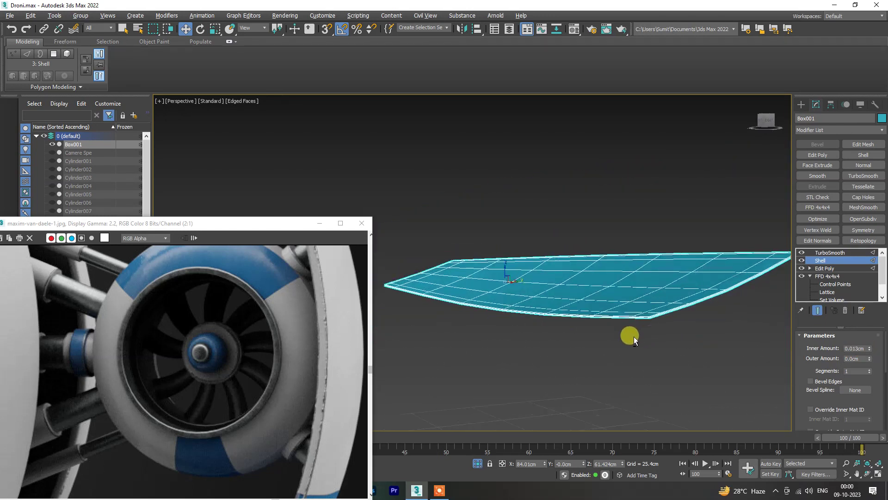
- Return to TurboSmooth, toggle shading with F4, and inspect the thin panel's curvature
click(830, 252)
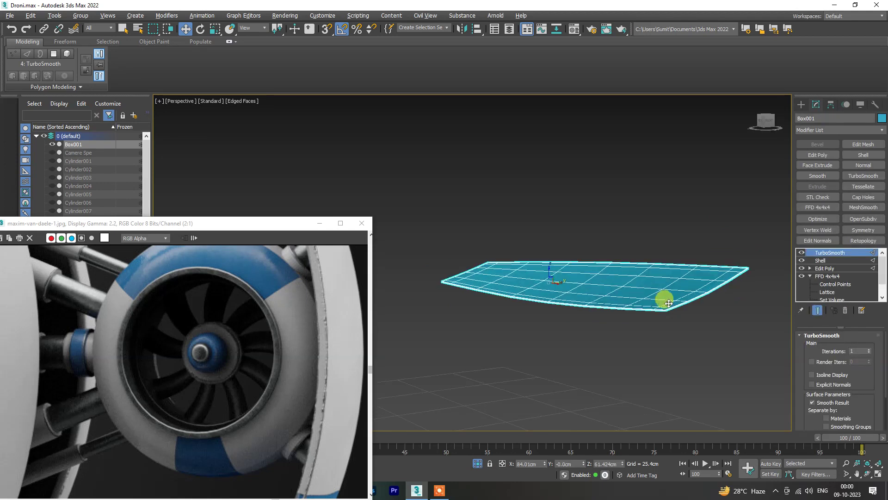
key(F4)
click(618, 248)
mouse_move(618, 248)
alt+middle_down()
mouse_move(628, 321)
mouse_move(652, 380)
alt+middle_up()
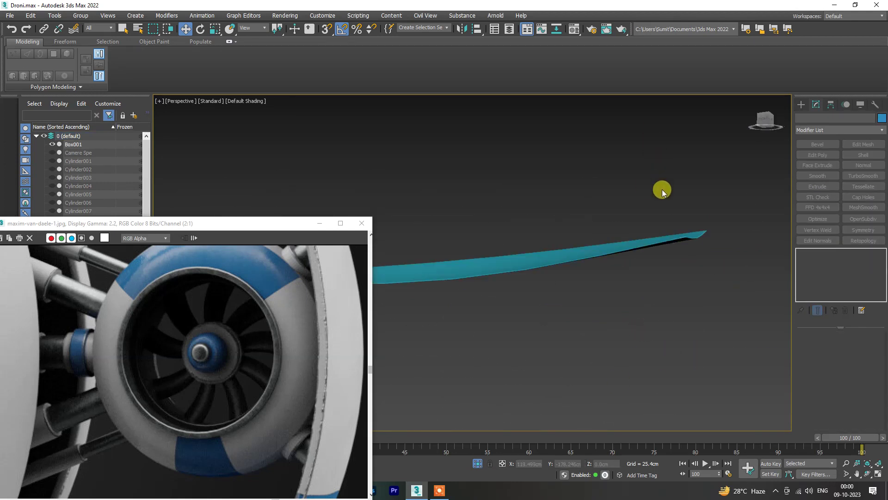
mouse_move(662, 190)
alt+middle_down()
mouse_move(631, 240)
mouse_move(714, 246)
mouse_move(571, 236)
mouse_move(560, 246)
mouse_move(586, 234)
alt+middle_up()
- Exit isolation, select the blade panel, and rotate it about 70° on X toward the hub
click(586, 234)
click(477, 463)
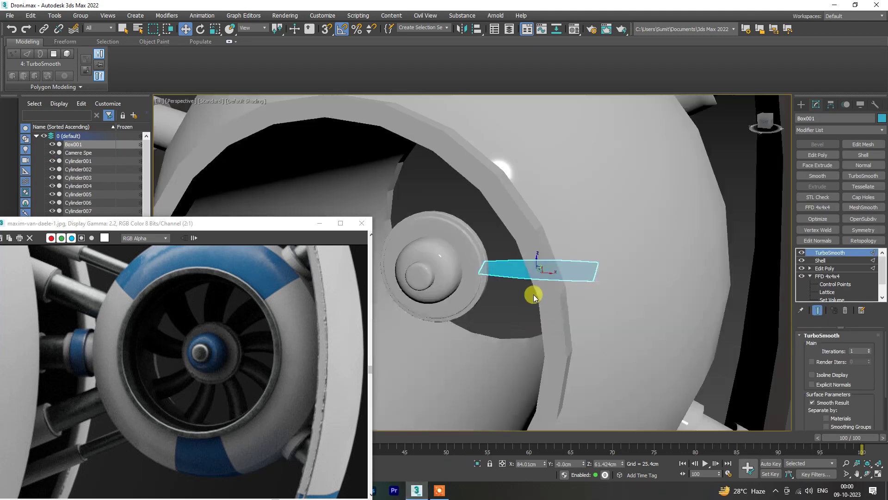
scroll(534, 294, down, 5)
mouse_move(519, 290)
alt+middle_down()
mouse_move(532, 281)
mouse_move(526, 272)
alt+middle_up()
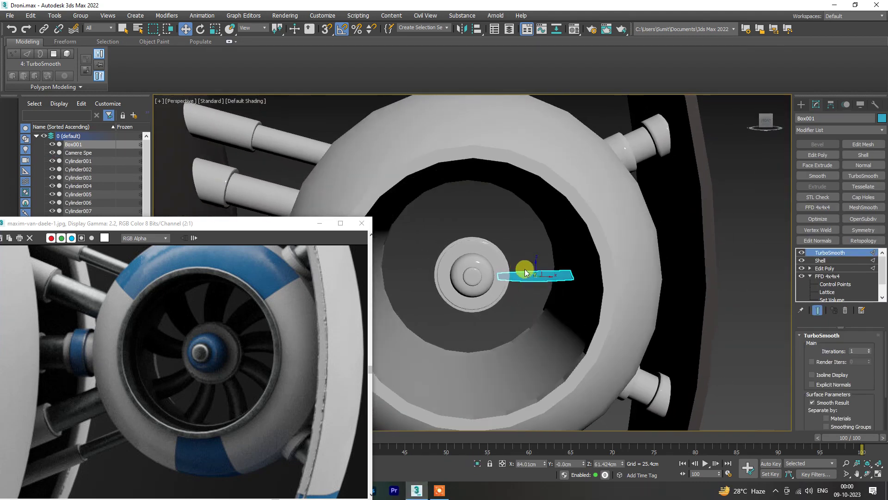
key(e)
drag(528, 273, 541, 303)
alt+middle_drag(540, 303, 516, 284)
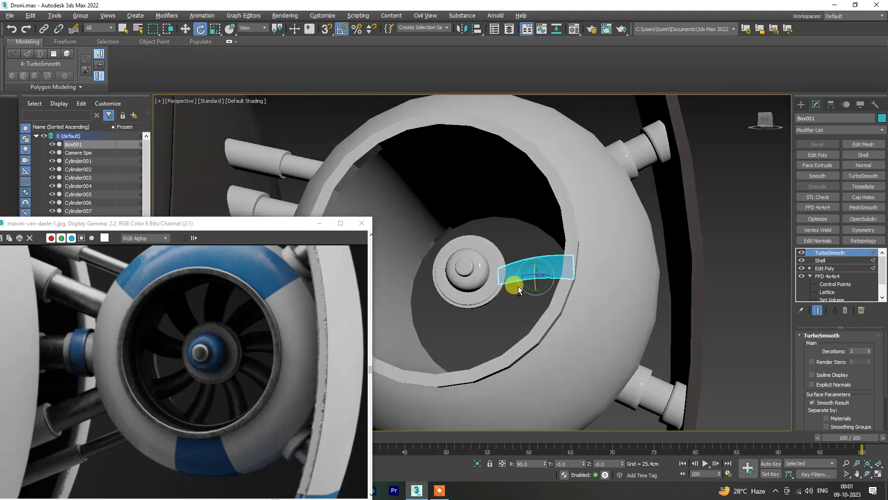
click(515, 269)
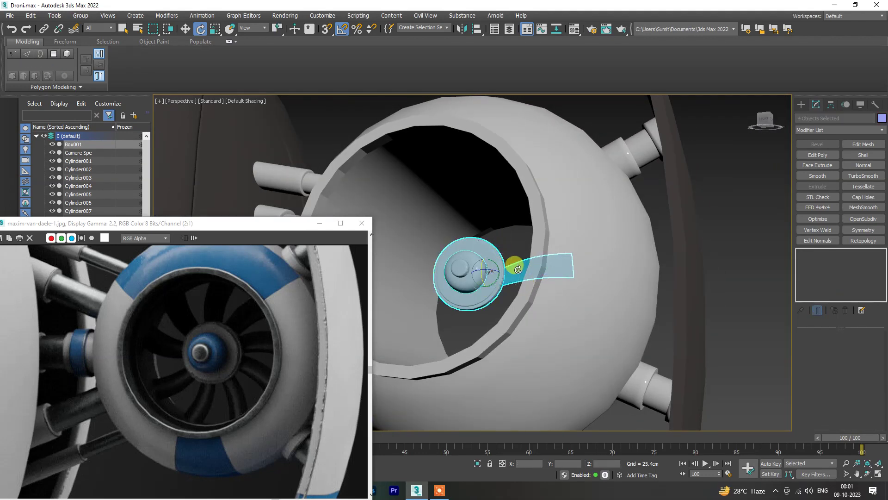
- Isolate the blade panel to inspect it, then restore the full engine view
key(alt+q)
click(561, 307)
mouse_move(562, 307)
alt+middle_down()
mouse_move(514, 327)
mouse_move(565, 299)
alt+middle_up()
click(523, 307)
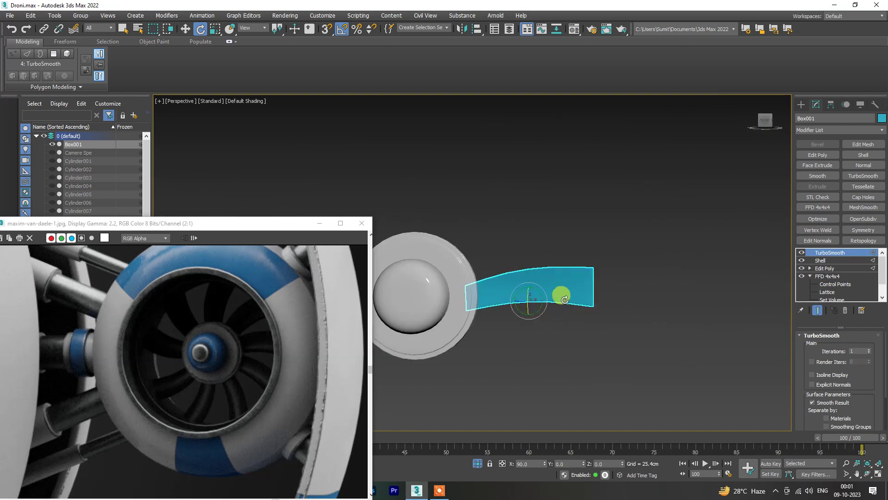
key(w)
key(alt+q)
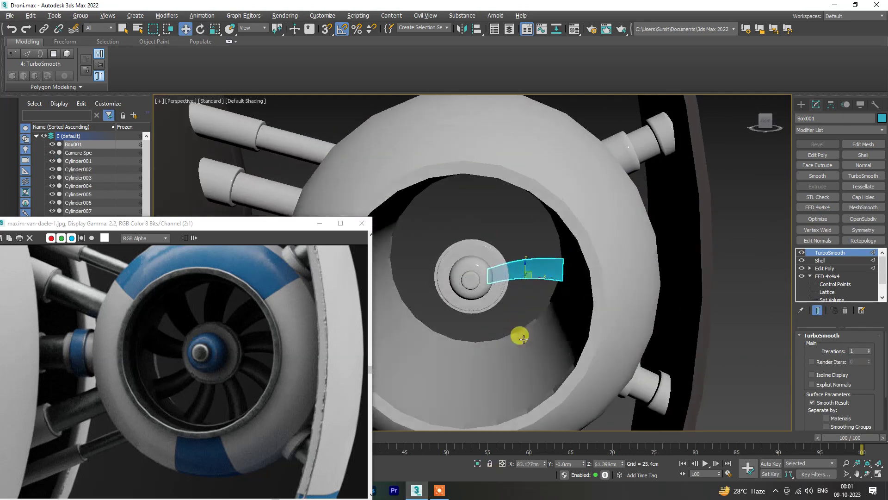
- Scale the panel up so it reaches the hub, then isolate it
key(r)
mouse_move(520, 272)
alt+middle_down()
mouse_move(520, 250)
mouse_move(531, 280)
alt+middle_up()
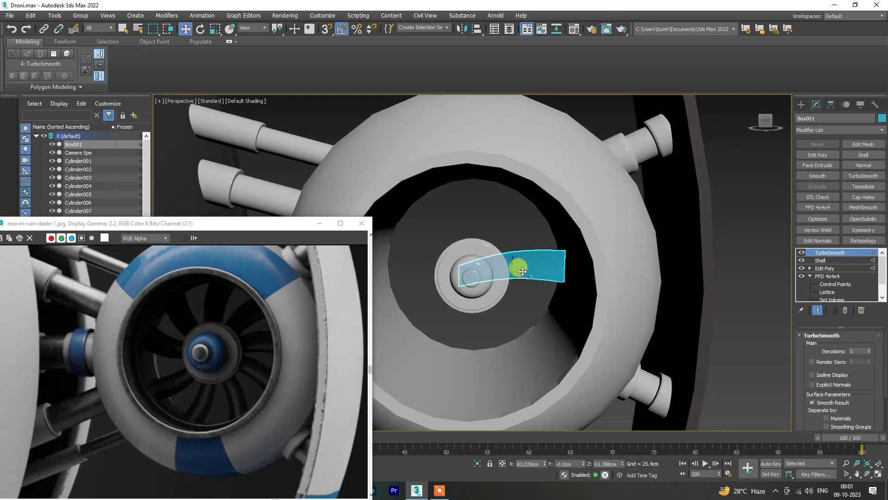
key(alt+q)
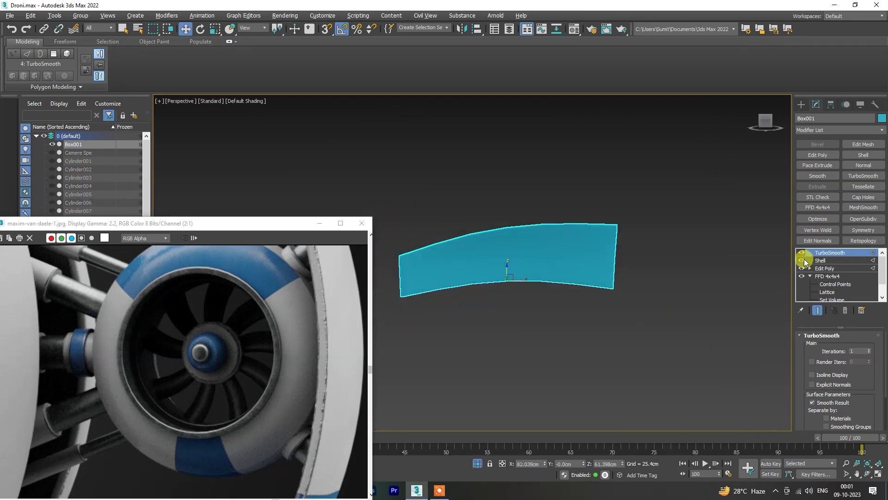
- Scale all FFD 4x4x4 control points narrower in X, then show the smoothed blade in the full engine
click(835, 277)
drag(376, 208, 655, 321)
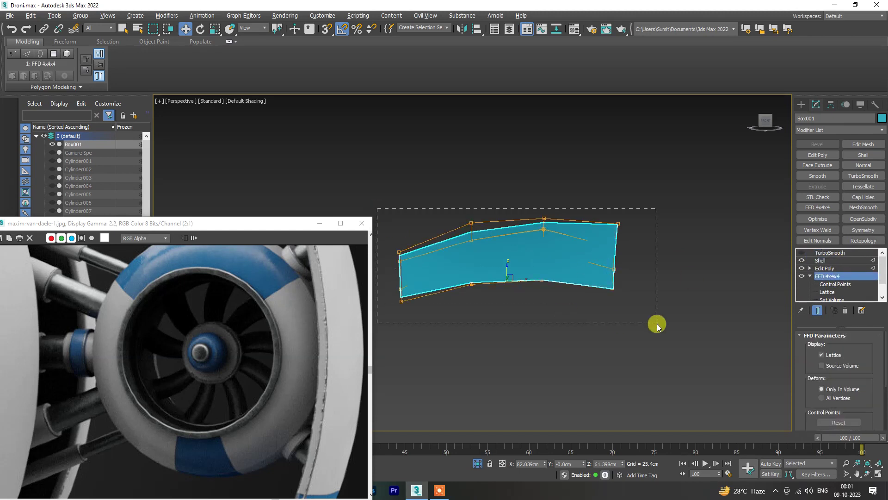
click(835, 284)
key(r)
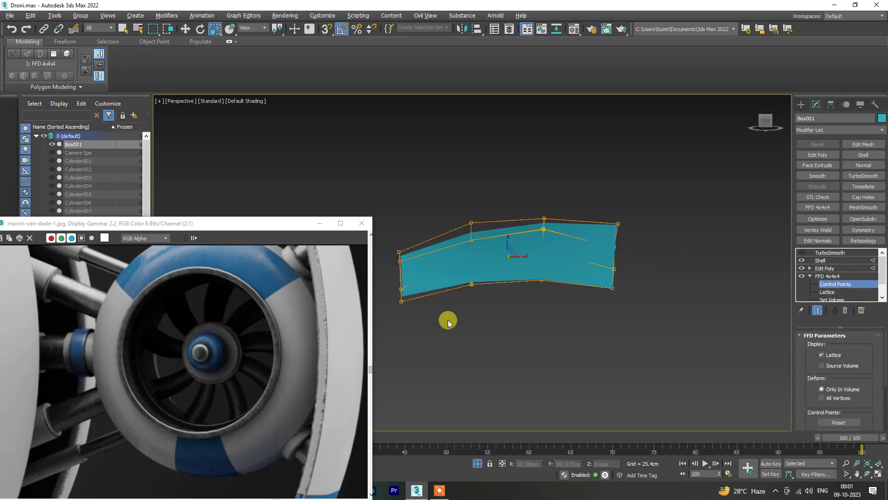
drag(515, 256, 512, 256)
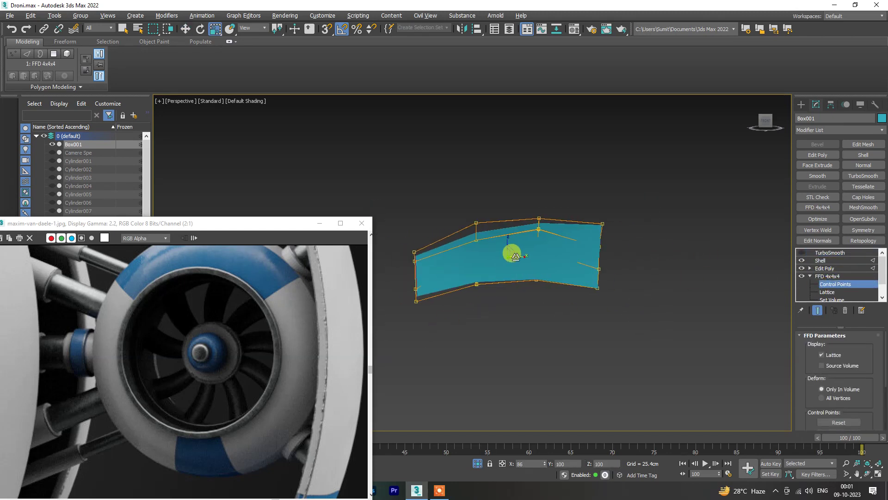
click(828, 252)
click(478, 463)
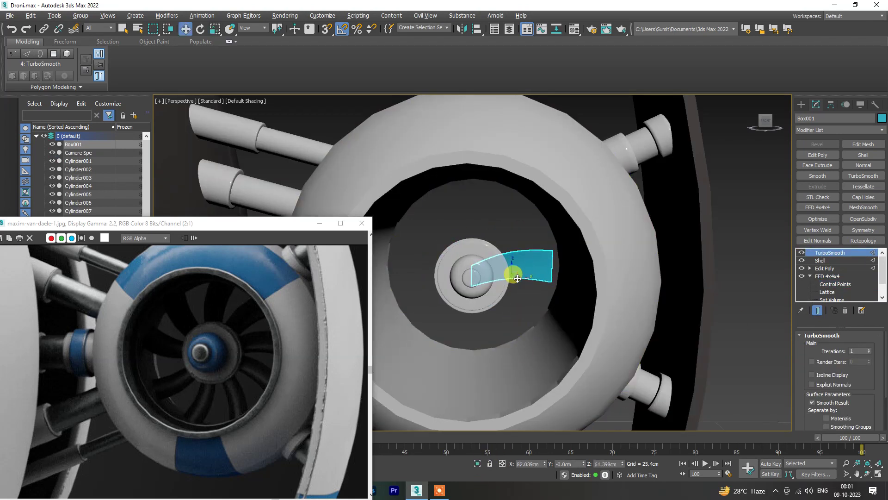
- Turn on Edged Faces and move the blade slightly along X
key(w)
key(F4)
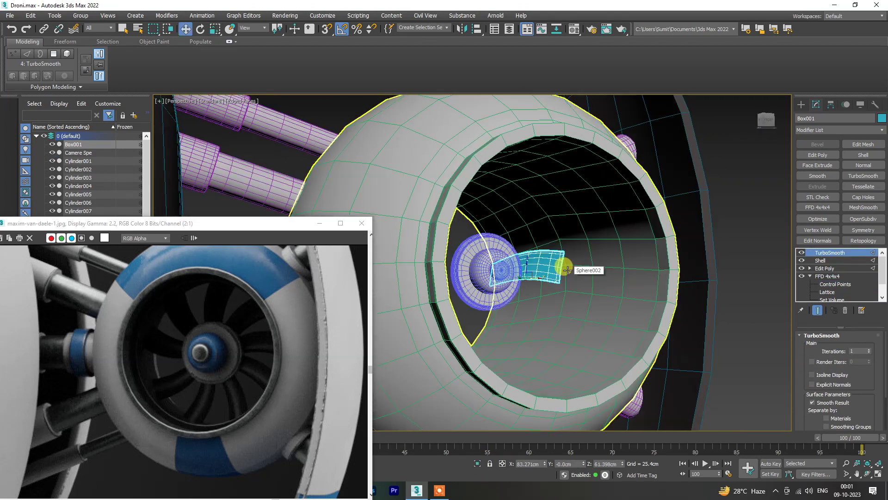
drag(541, 278, 539, 268)
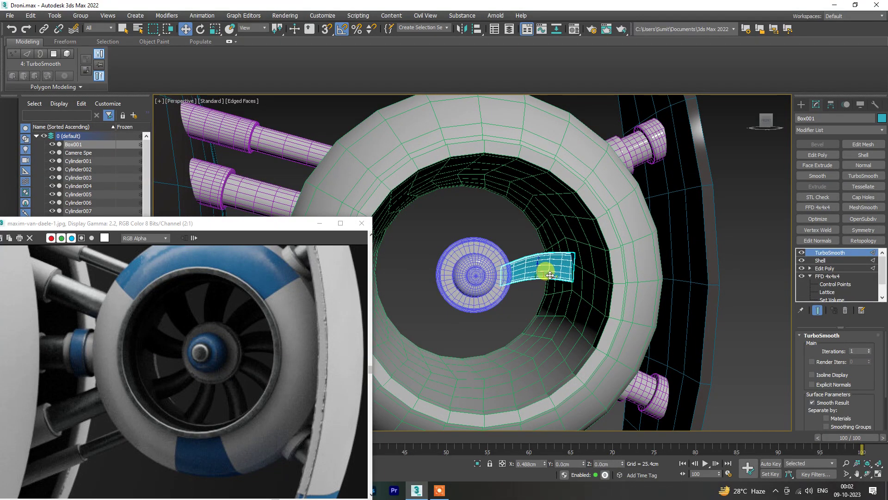
alt+middle_drag(539, 267, 511, 264)
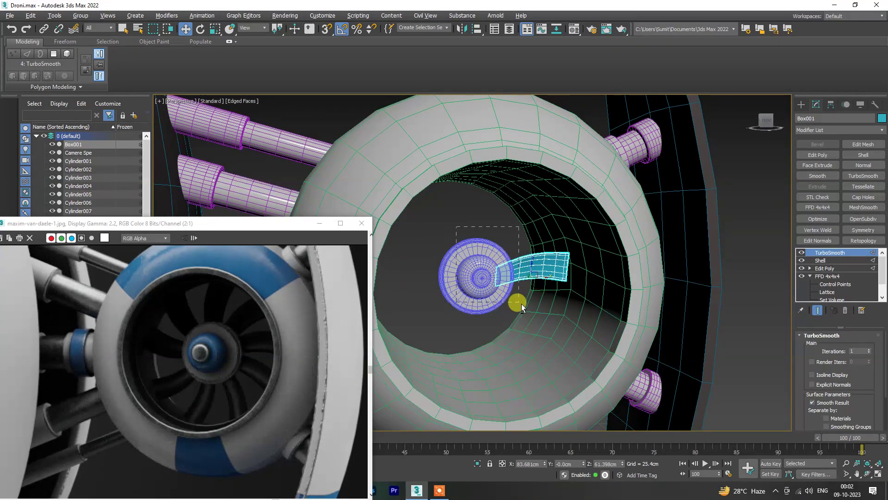
- Isolate the blade with the hub and slide the blade's root against the Cylinder020 disc
ctrl+click(513, 291)
key(alt+q)
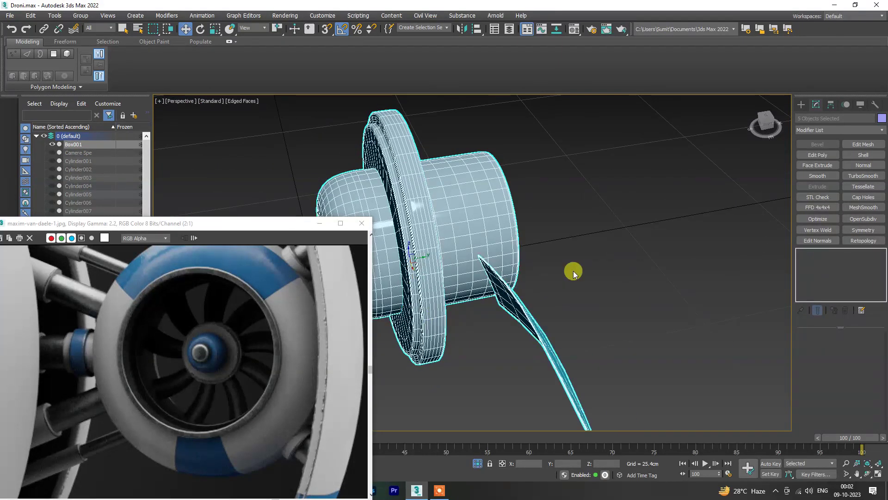
click(512, 307)
alt+middle_drag(511, 307, 573, 294)
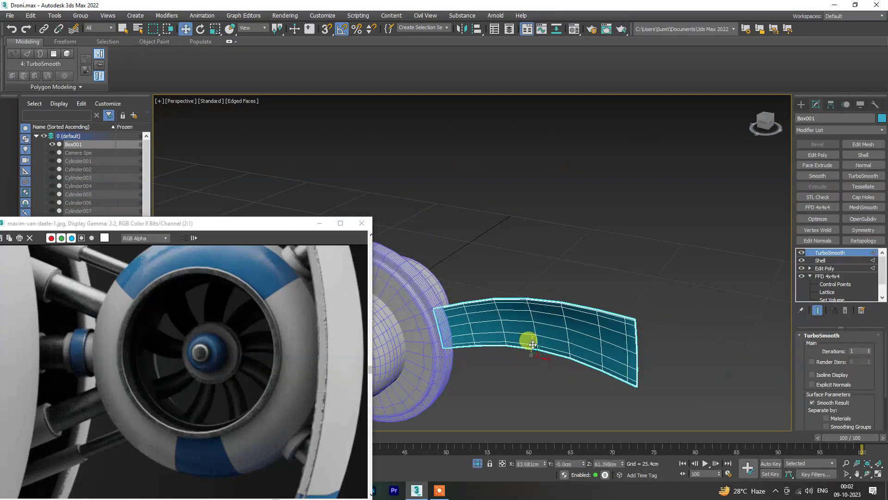
alt+middle_drag(543, 358, 533, 339)
drag(533, 339, 520, 355)
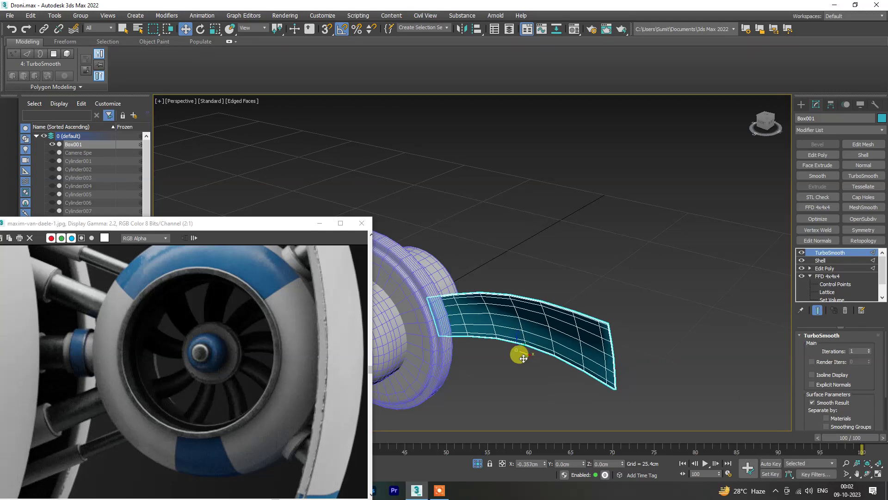
mouse_move(520, 355)
alt+middle_down()
mouse_move(490, 365)
mouse_move(541, 349)
mouse_move(545, 313)
mouse_move(495, 337)
mouse_move(506, 331)
alt+middle_up()
- Shift-drag the Cylinder020 disc to clone it as a copy named Cylinder023
click(526, 292)
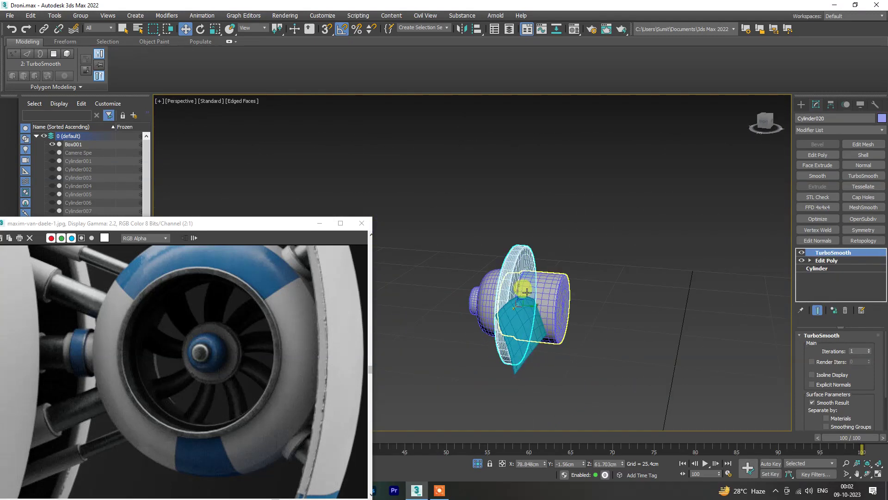
shift+drag(528, 303, 550, 306)
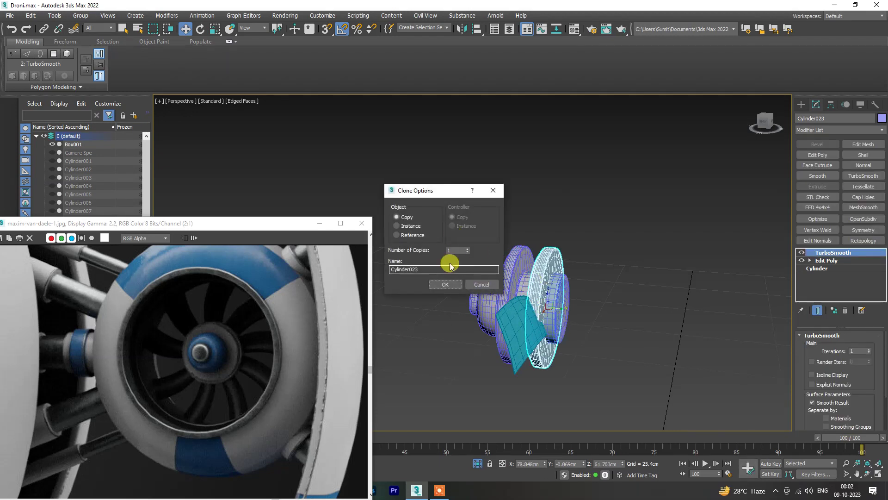
click(445, 284)
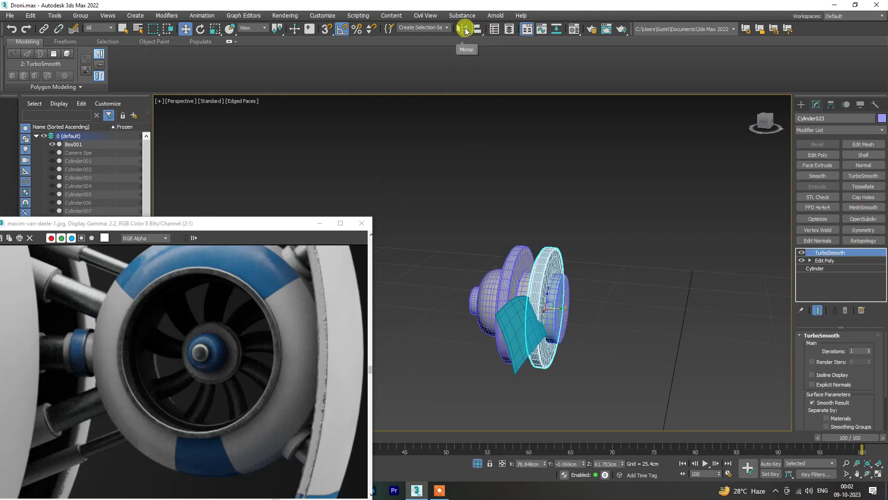
- Mirror the disc as a copy, then clear the selection
click(463, 28)
click(435, 266)
click(419, 316)
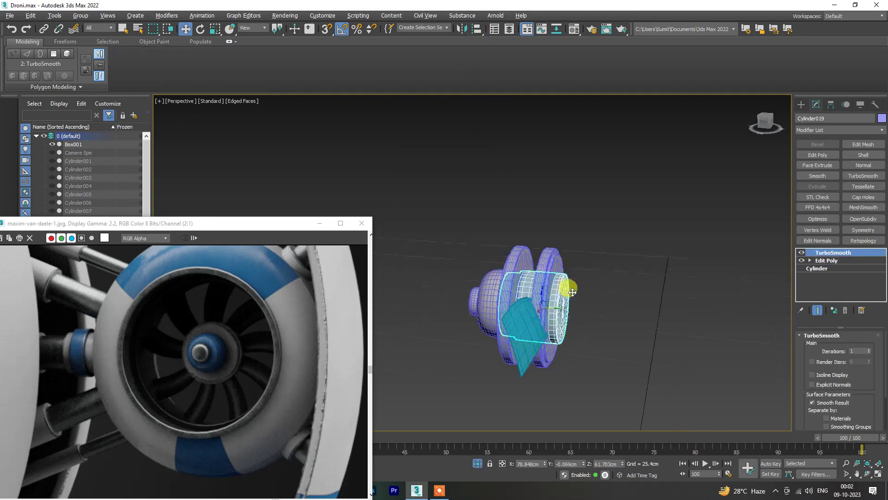
alt+middle_drag(564, 284, 557, 329)
click(556, 341)
- Slide Cylinder023 along the Y axis so it sits ahead of the blade
scroll(564, 344, up, 5)
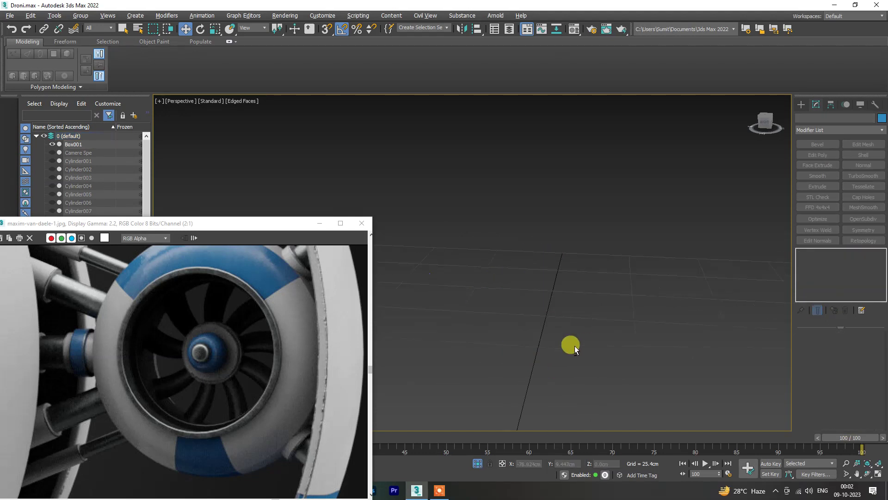
click(537, 295)
mouse_move(520, 302)
alt+middle_down()
mouse_move(551, 301)
mouse_move(535, 263)
alt+middle_up()
drag(552, 234, 616, 260)
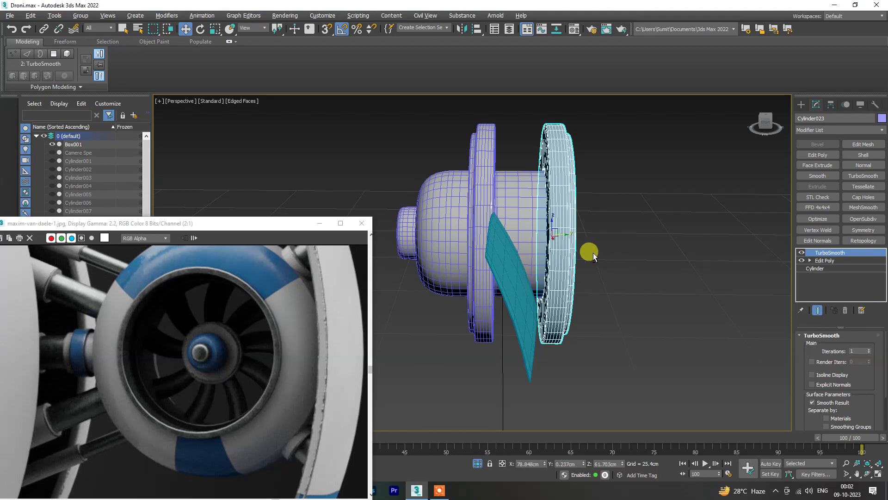
alt+middle_drag(593, 252, 583, 248)
- Nudge the fan blade slightly and orbit to look into the engine tube
click(521, 272)
drag(509, 292, 522, 303)
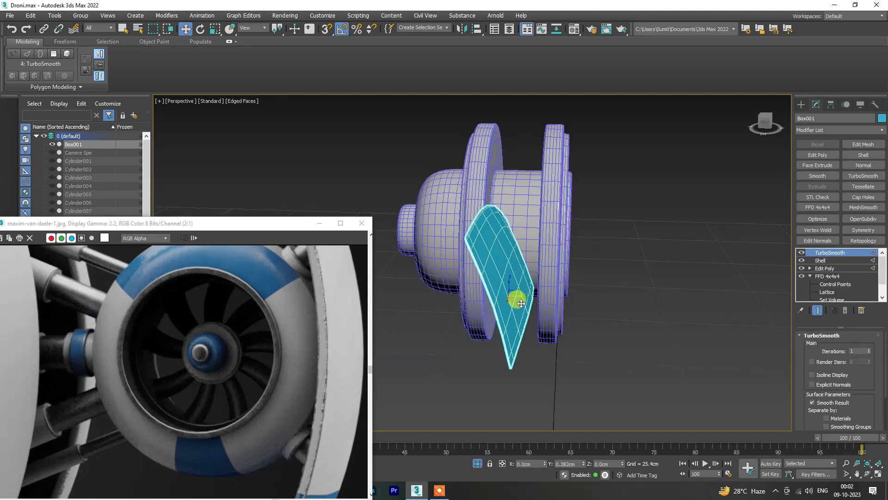
alt+middle_drag(522, 303, 601, 293)
scroll(460, 143, down, 3)
scroll(627, 323, up, 3)
click(626, 323)
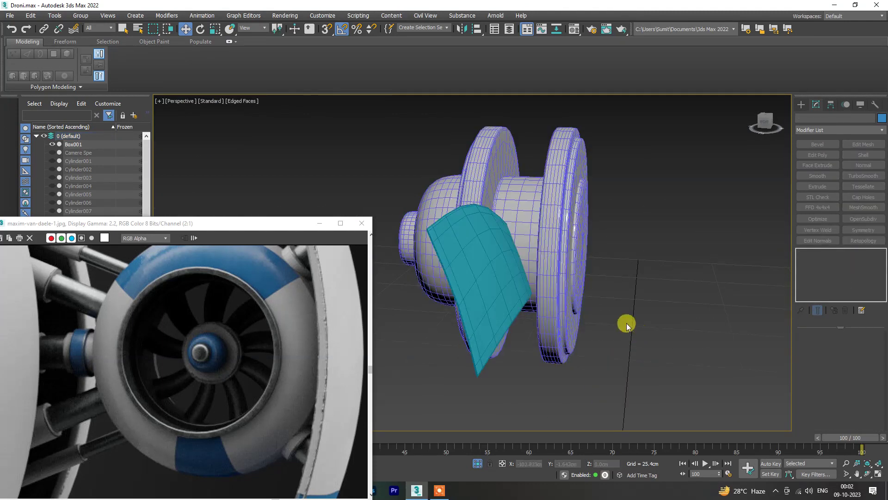
mouse_move(626, 323)
alt+middle_down()
mouse_move(663, 321)
mouse_move(550, 309)
alt+middle_up()
click(547, 303)
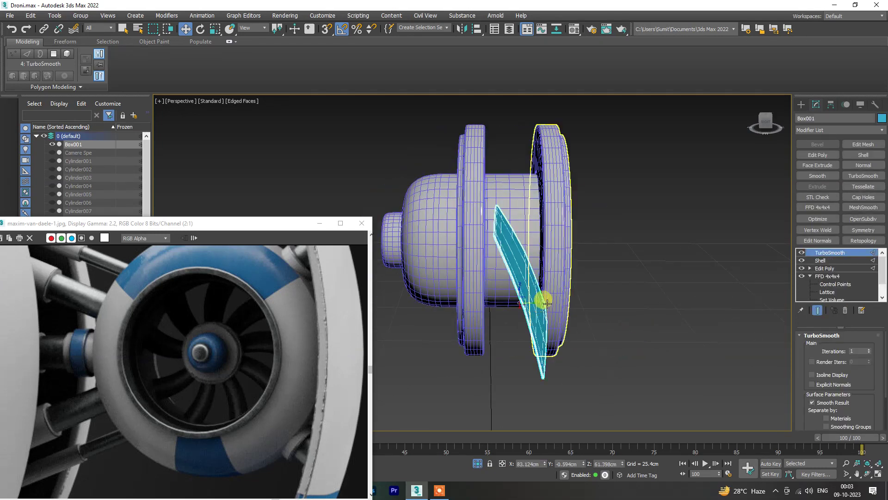
click(585, 392)
mouse_move(585, 393)
alt+middle_down()
mouse_move(501, 421)
mouse_move(533, 337)
alt+middle_up()
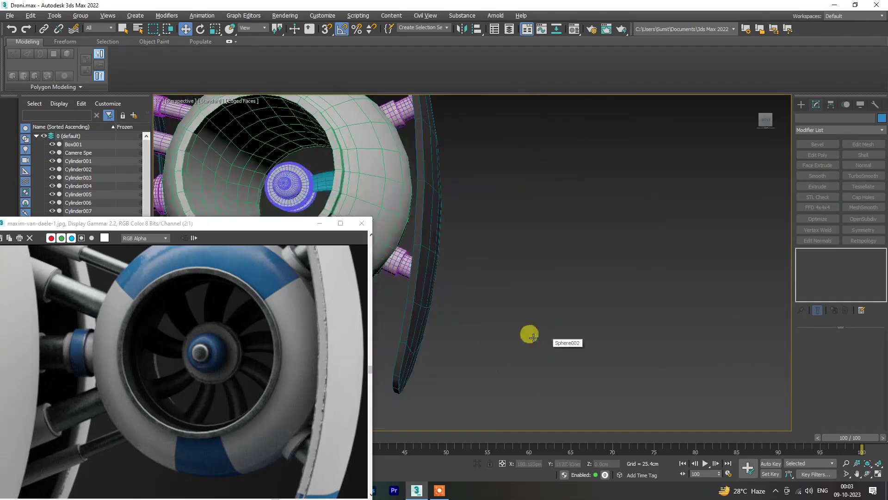
- Select the fan hub and six fan parts, zooming and orbiting around the drone body
scroll(533, 337, down, 3)
scroll(481, 291, down, 5)
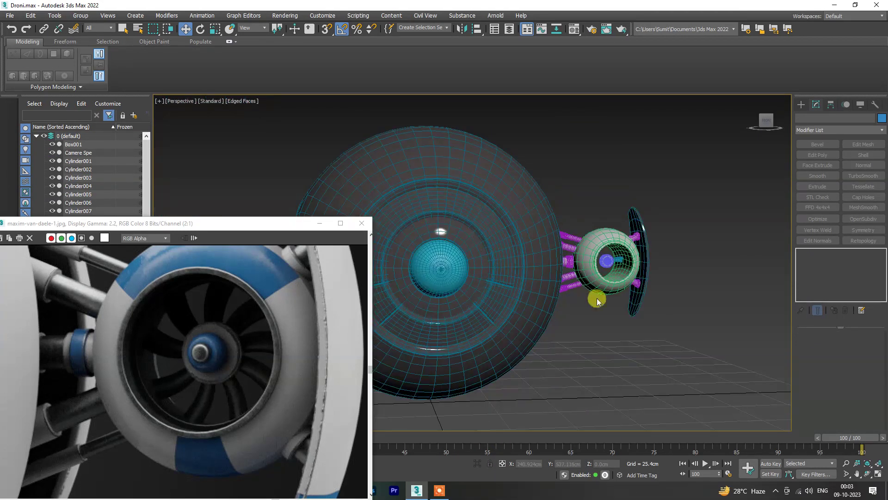
scroll(613, 262, up, 3)
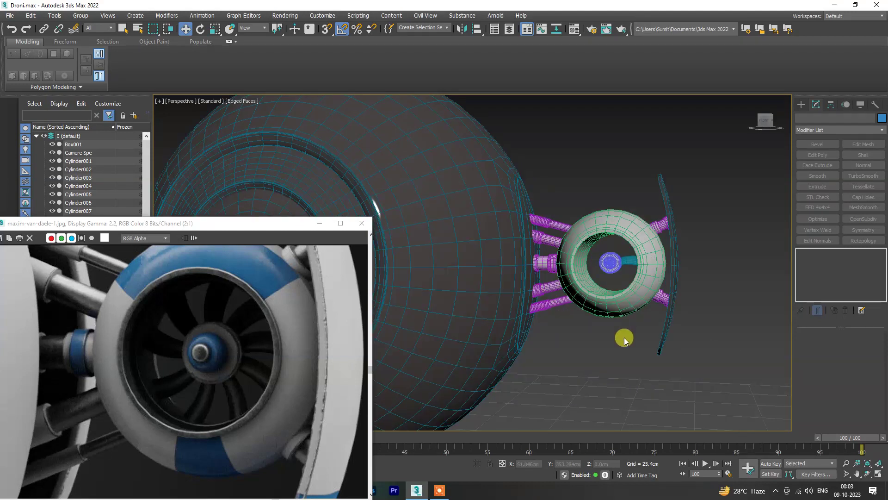
click(612, 262)
alt+middle_drag(613, 262, 621, 267)
click(618, 269)
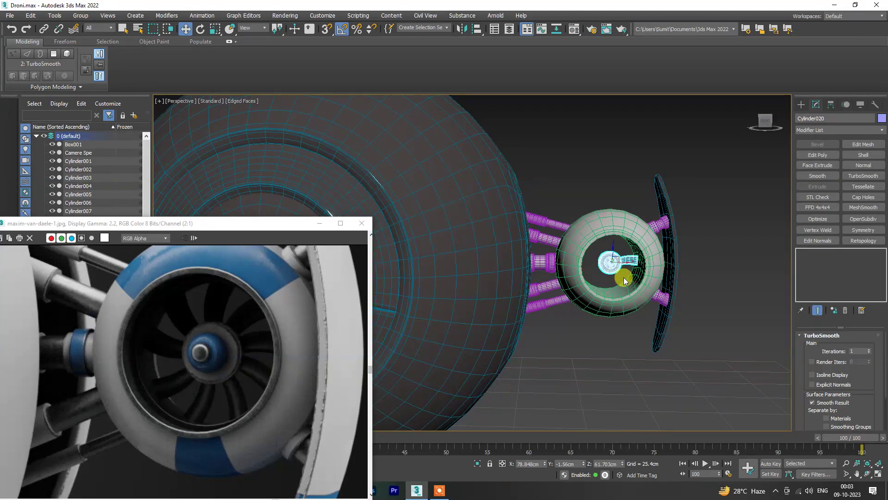
scroll(612, 262, up, 2)
scroll(612, 263, up, 2)
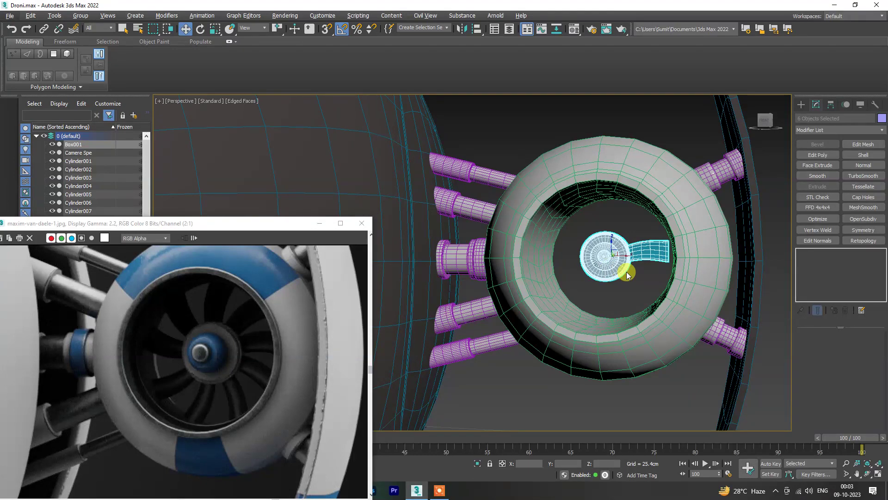
scroll(626, 271, down, 4)
alt+middle_drag(627, 271, 562, 285)
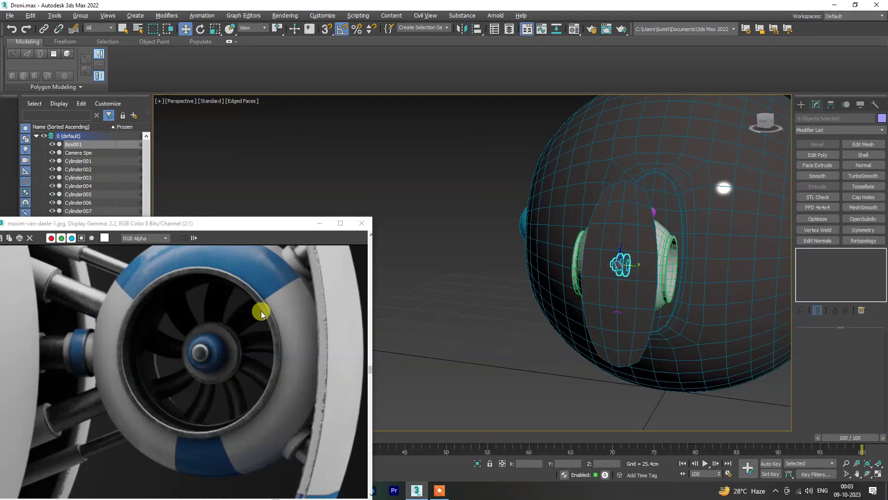
scroll(261, 311, down, 2)
mouse_move(458, 331)
alt+middle_down()
mouse_move(510, 341)
mouse_move(485, 328)
alt+middle_up()
- Scale Sphere002 to about 81% along Y and frame it in front view
click(637, 260)
key(r)
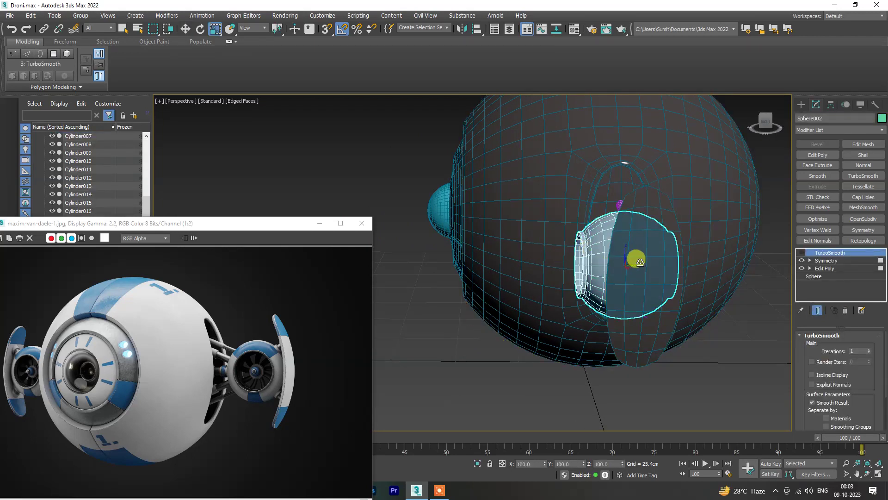
drag(640, 262, 631, 262)
mouse_move(623, 268)
alt+middle_down()
mouse_move(699, 252)
mouse_move(694, 263)
alt+middle_up()
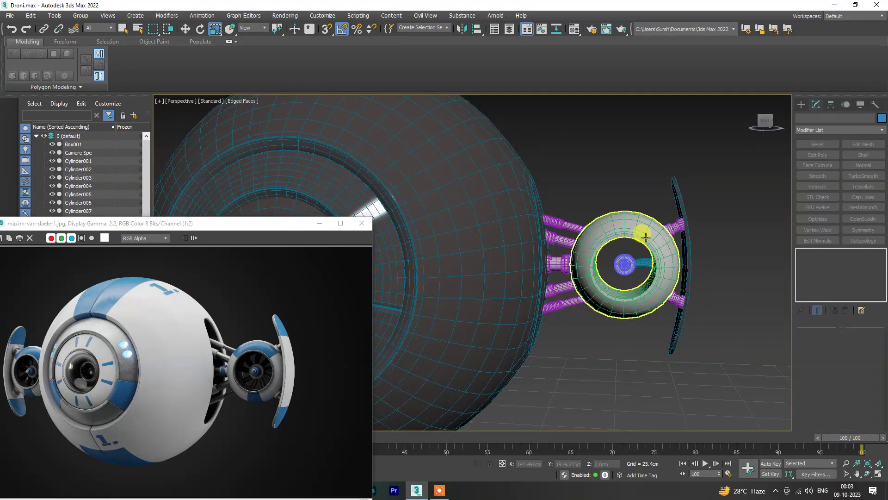
key(f)
key(z)
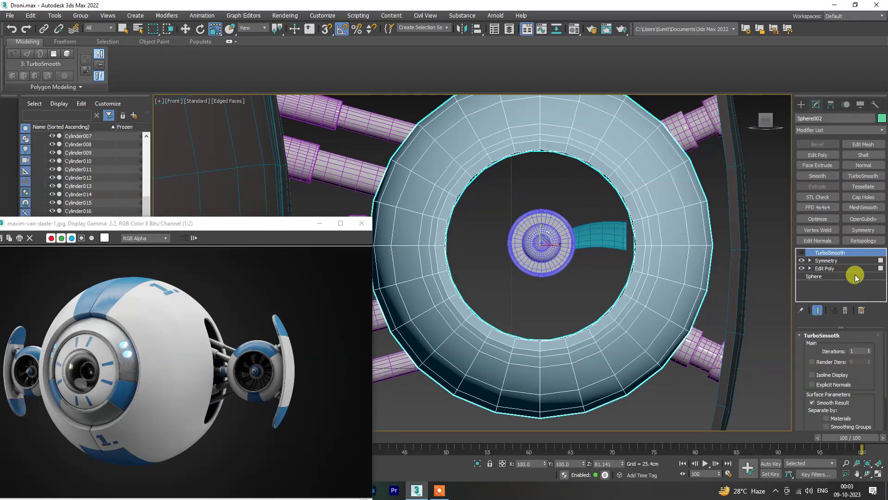
- In Sphere002's Edit Poly, change the selection region shape and start an edge Cut, then cancel it
click(829, 269)
key(1)
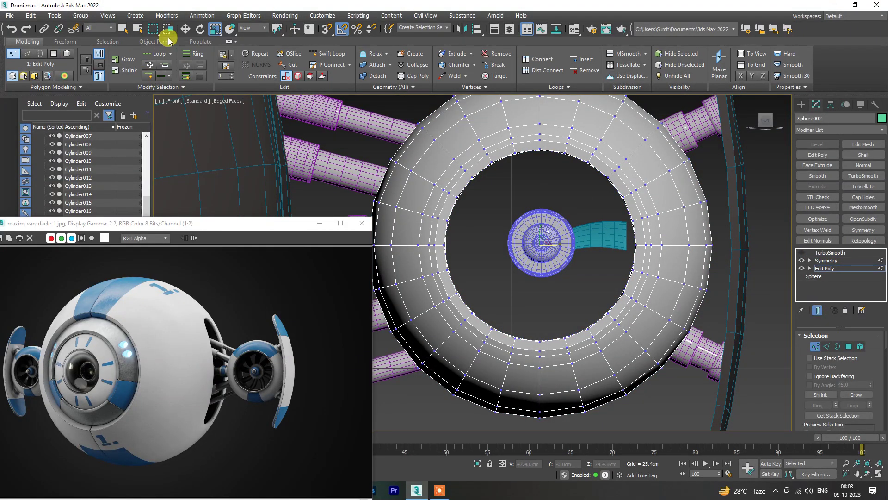
click(154, 30)
click(155, 79)
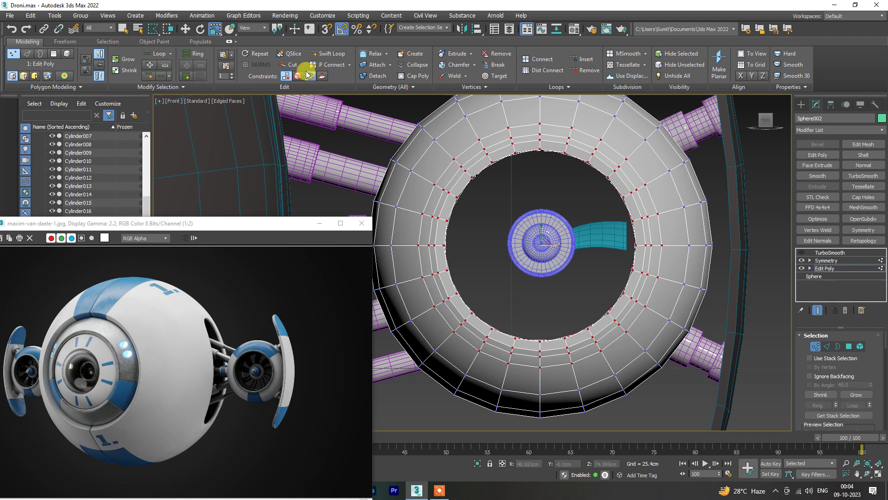
click(826, 346)
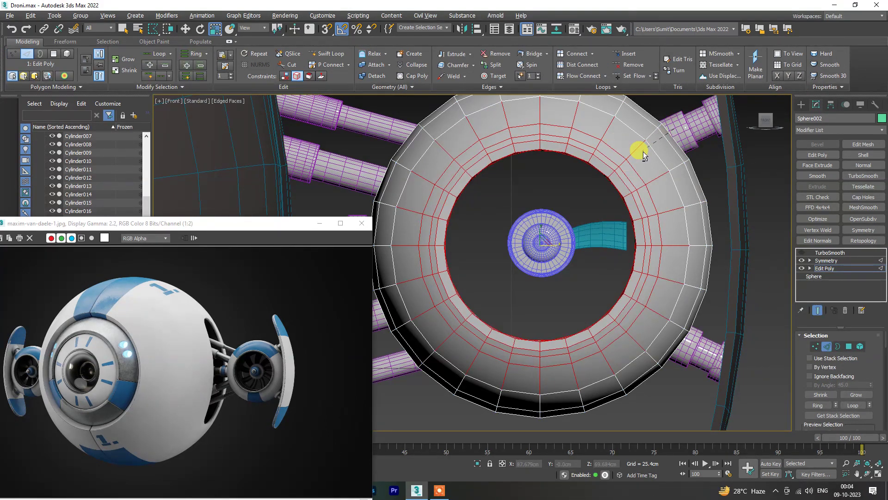
click(439, 158)
right_click(739, 171)
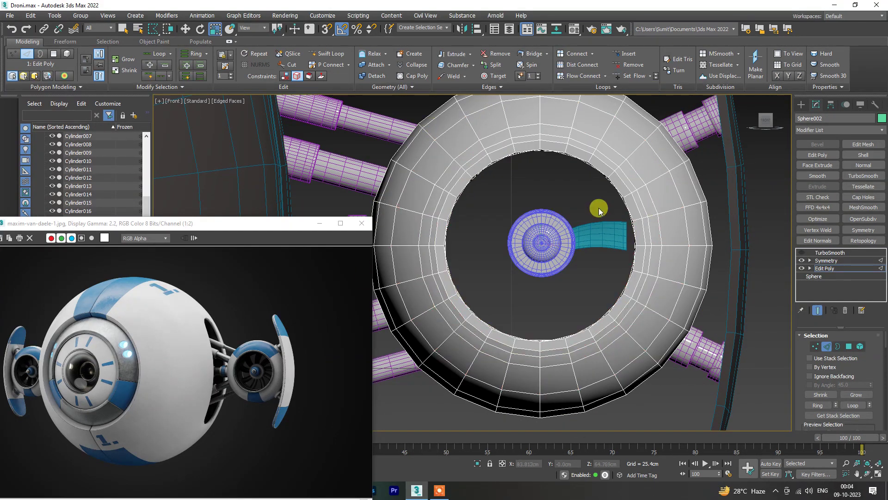
- Return to perspective view, orbit around the housing, and leave edge editing
key(p)
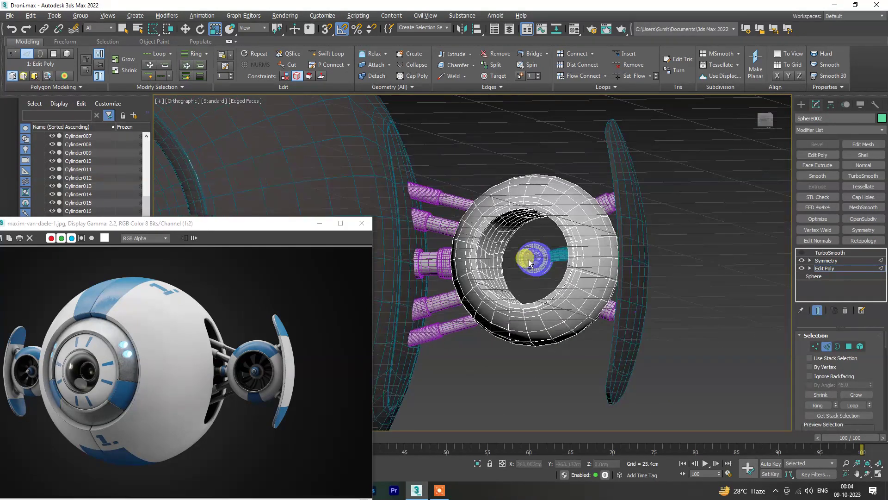
scroll(531, 258, down, 3)
scroll(625, 290, up, 4)
scroll(614, 302, up, 2)
scroll(614, 302, down, 1)
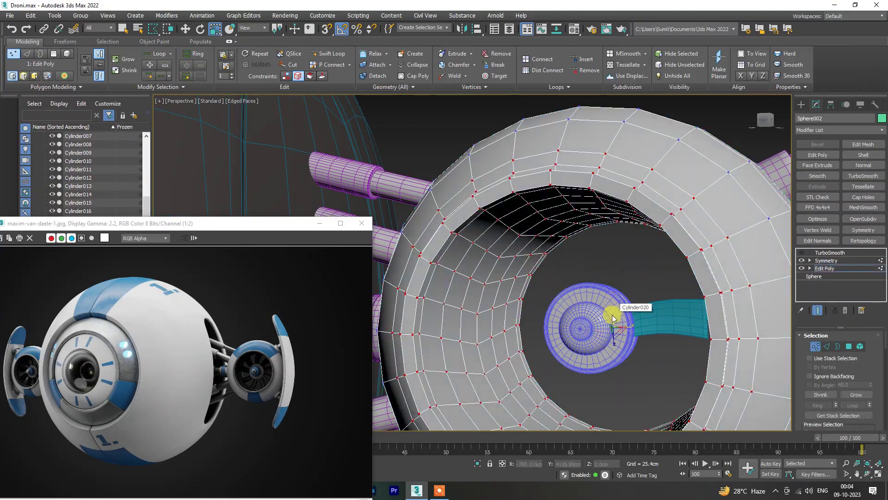
key(w)
scroll(605, 313, down, 2)
mouse_move(628, 301)
alt+middle_down()
mouse_move(589, 349)
mouse_move(557, 337)
mouse_move(601, 338)
mouse_move(683, 313)
mouse_move(589, 307)
mouse_move(634, 301)
mouse_move(667, 275)
mouse_move(569, 296)
mouse_move(589, 263)
mouse_move(565, 279)
mouse_move(615, 284)
mouse_move(654, 274)
mouse_move(685, 333)
mouse_move(640, 311)
mouse_move(630, 260)
mouse_move(649, 273)
alt+middle_up()
key(2)
key(r)
- In the front view, put the housing in edge editing and adjust window/crossing selection region options
scroll(633, 263, up, 3)
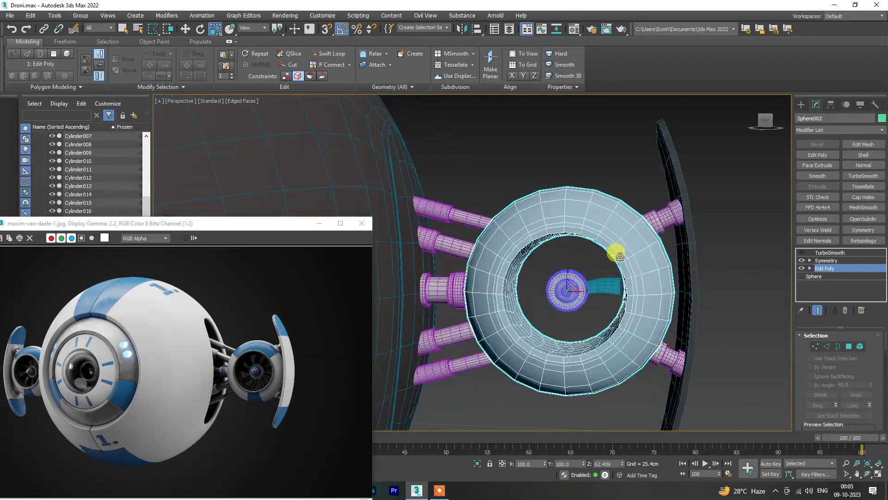
scroll(615, 252, up, 2)
key(2)
key(f)
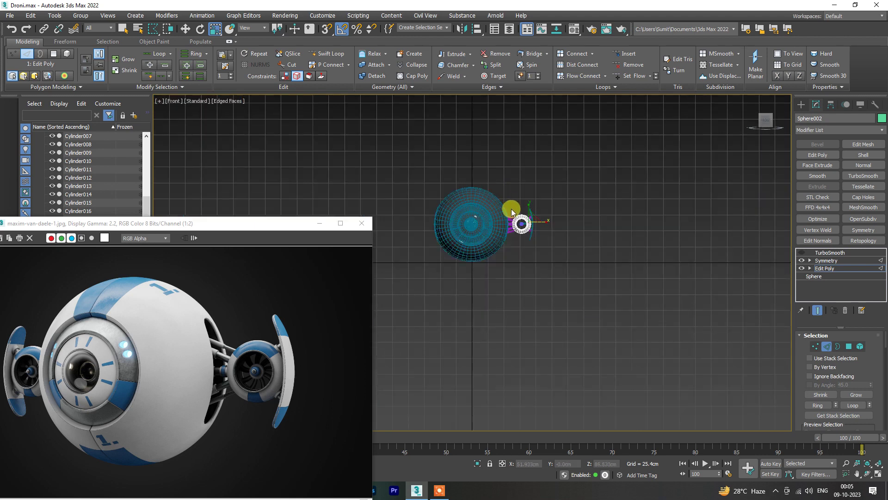
scroll(626, 231, up, 3)
scroll(620, 214, up, 2)
middle_drag(620, 214, 620, 238)
scroll(620, 237, up, 2)
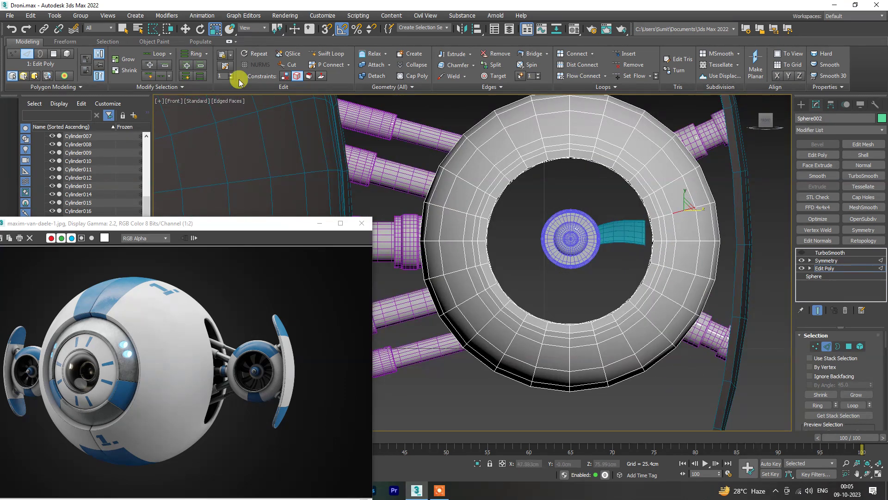
click(153, 32)
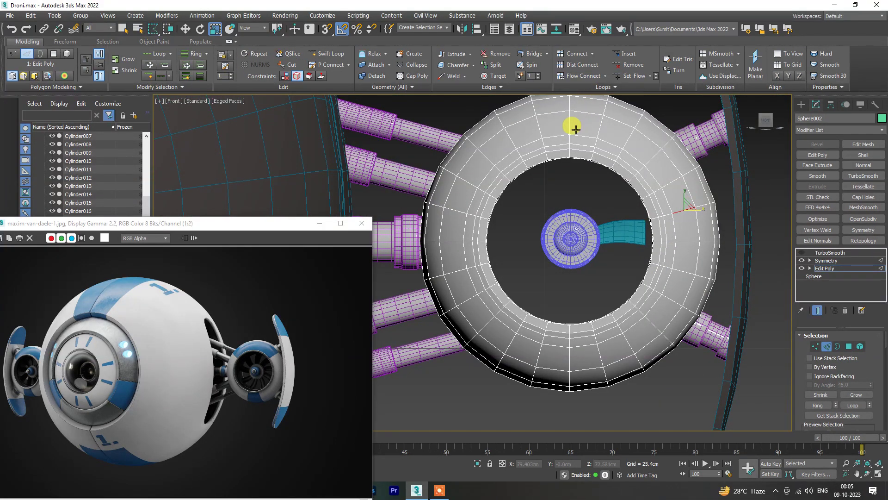
key(1)
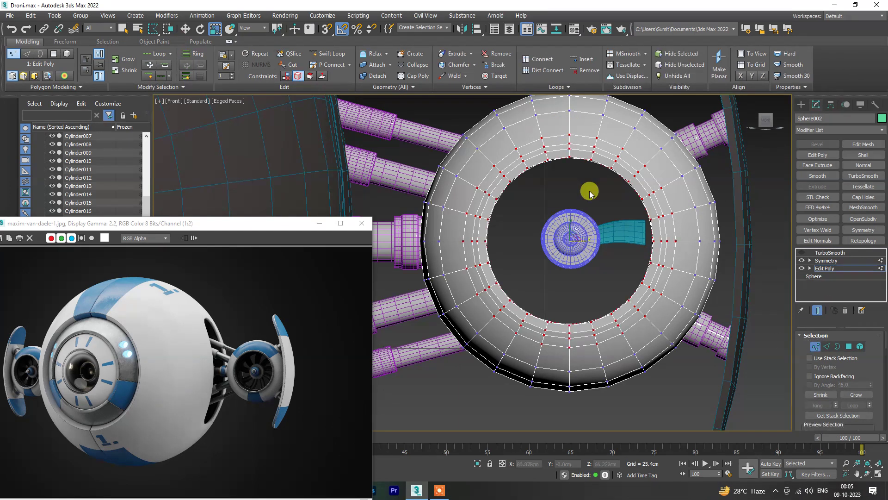
click(827, 347)
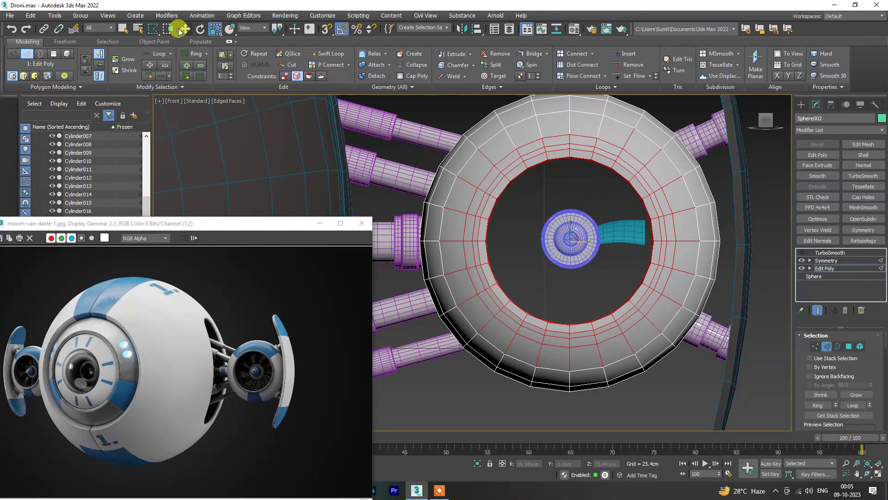
click(154, 36)
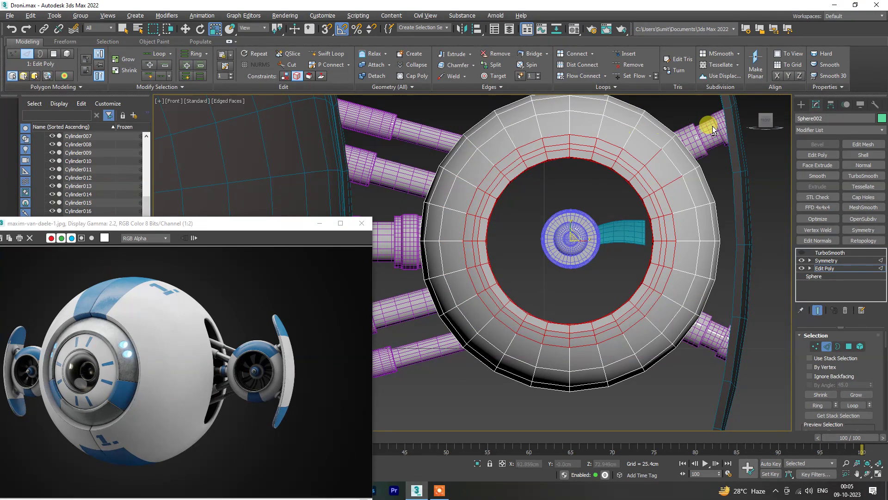
- Orbit the perspective view around the housing socket and switch to vertex editing
key(p)
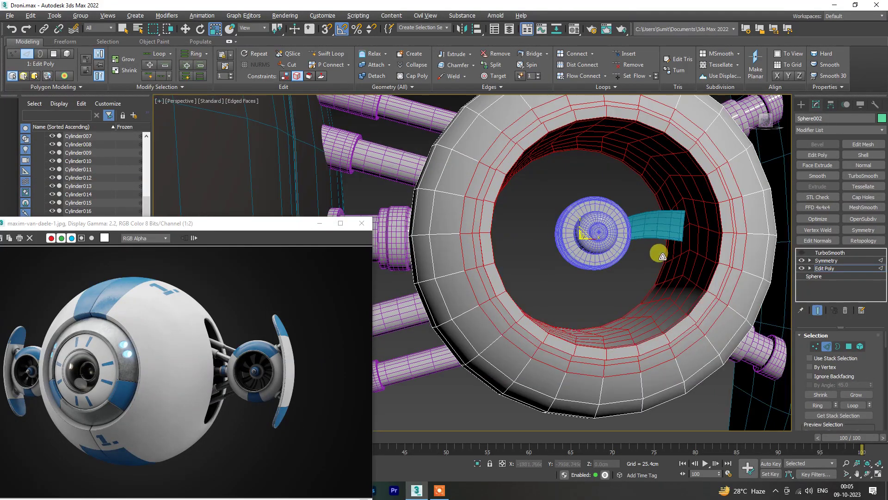
mouse_move(661, 254)
alt+middle_down()
mouse_move(570, 270)
mouse_move(512, 254)
mouse_move(662, 267)
alt+middle_up()
scroll(661, 267, up, 5)
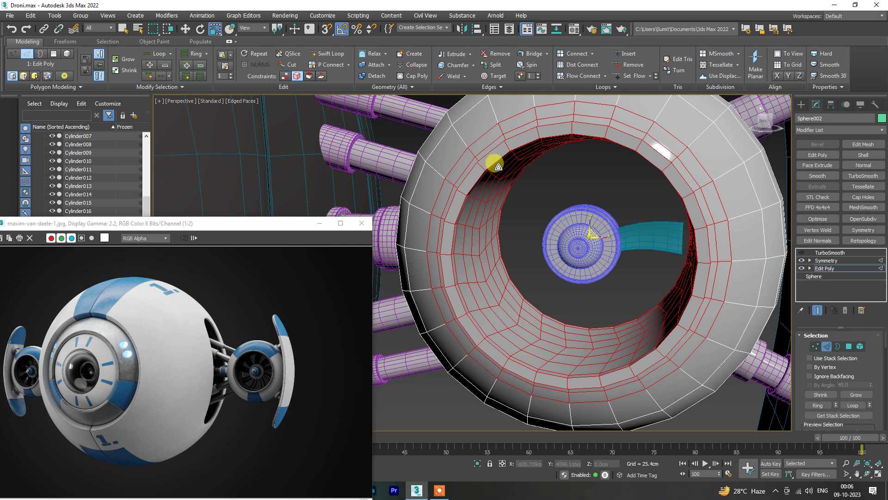
mouse_move(590, 235)
alt+middle_down()
mouse_move(578, 234)
mouse_move(591, 230)
mouse_move(601, 204)
alt+middle_up()
click(815, 346)
mouse_move(620, 261)
alt+middle_down()
mouse_move(589, 222)
mouse_move(630, 251)
mouse_move(577, 194)
alt+middle_up()
scroll(595, 252, down, 5)
- Leave the housing's sub-object editing and return to its top smoothed level
key(1)
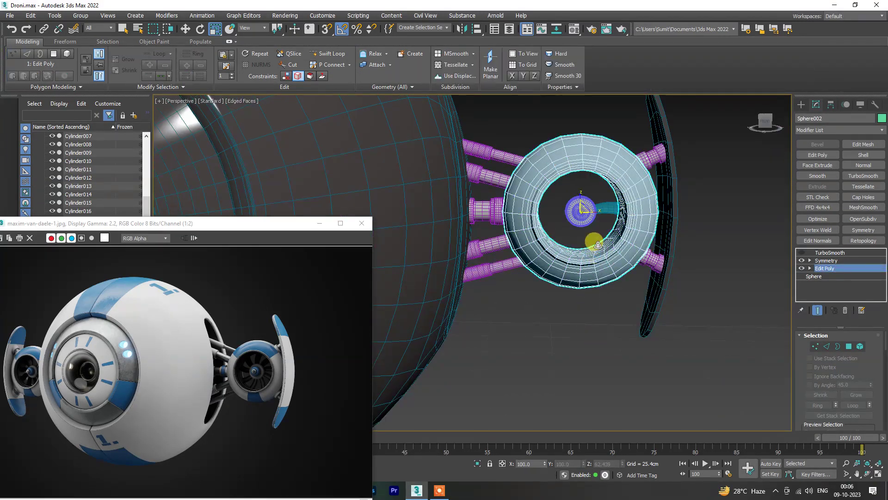
mouse_move(599, 245)
alt+middle_down()
mouse_move(636, 284)
mouse_move(545, 252)
mouse_move(581, 218)
alt+middle_up()
key(2)
key(w)
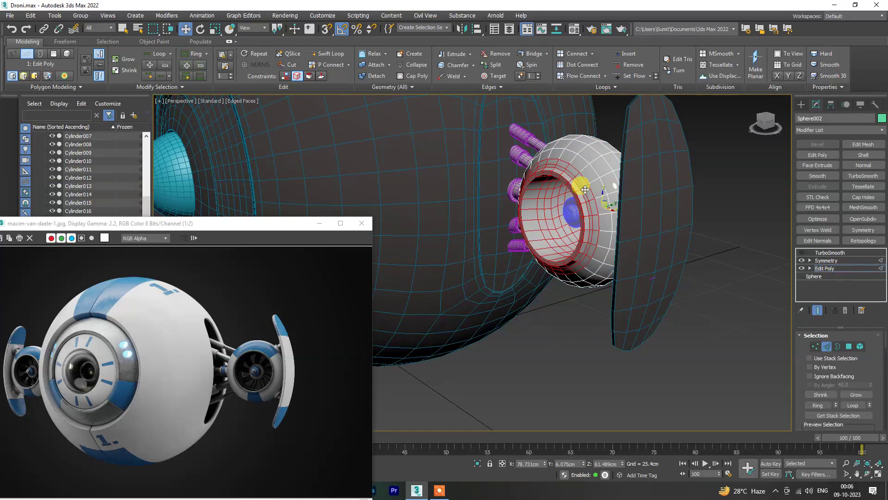
key(Page_Up)
mouse_move(581, 178)
alt+middle_down()
mouse_move(513, 198)
mouse_move(552, 132)
alt+middle_up()
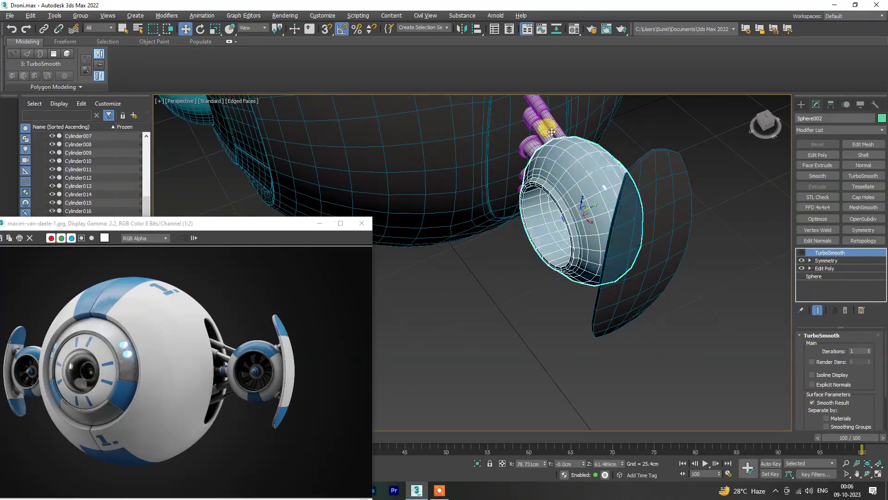
- Align the eye housing to the cover object
key(alt+a)
click(635, 184)
click(442, 311)
click(508, 331)
mouse_move(508, 331)
alt+middle_down()
mouse_move(505, 215)
mouse_move(514, 182)
alt+middle_up()
scroll(506, 215, up, 3)
- Select the fan hub and blade parts and group them as Motor
click(500, 215)
scroll(496, 216, up, 5)
drag(515, 182, 505, 193)
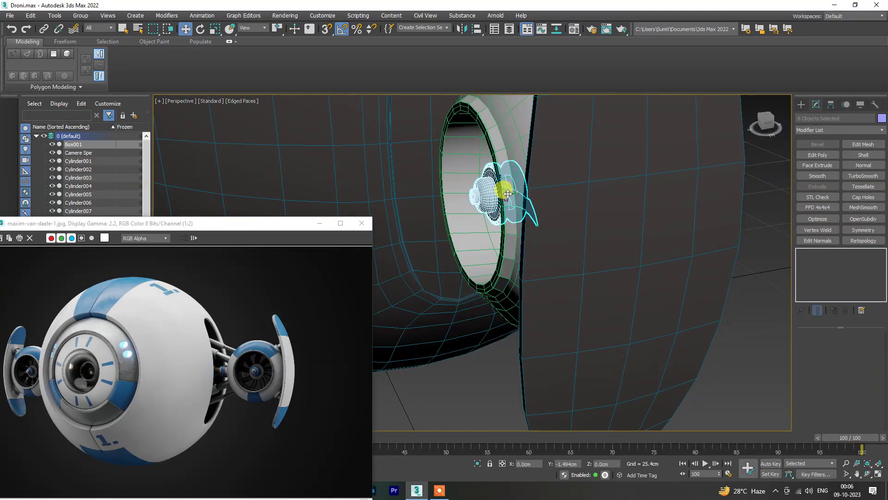
scroll(263, 376, up, 2)
scroll(535, 291, down, 5)
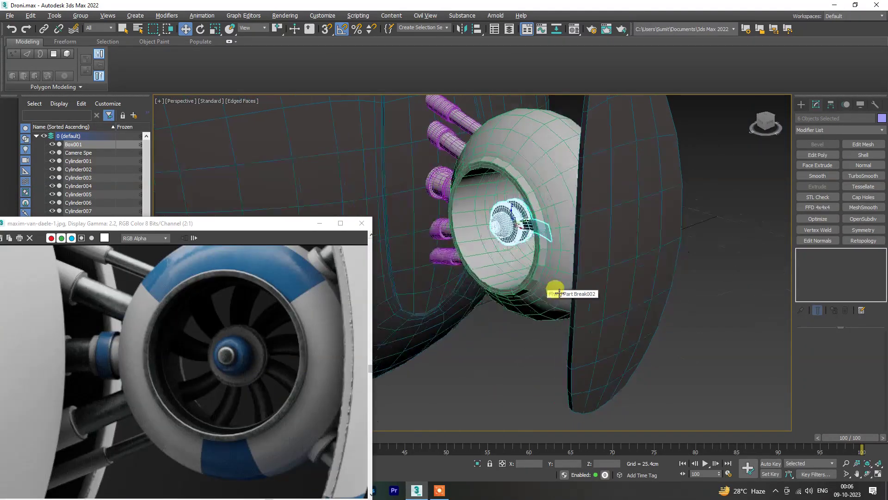
click(516, 331)
alt+middle_drag(516, 331, 526, 298)
click(518, 228)
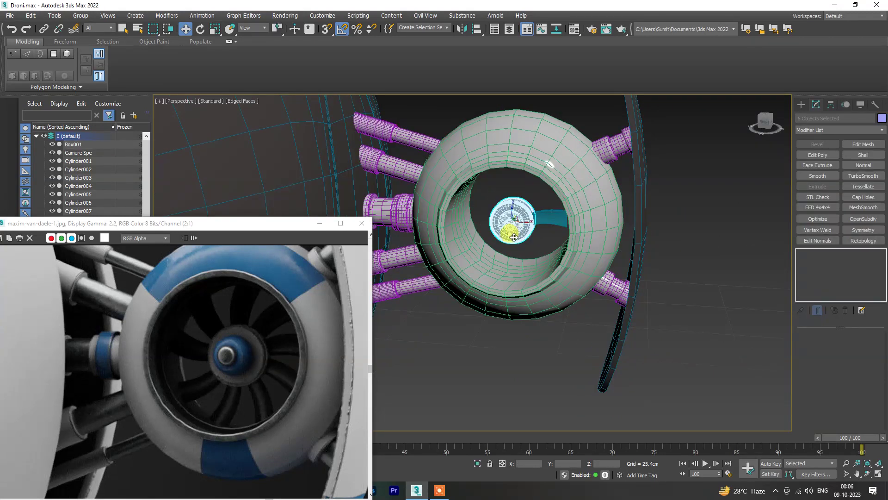
click(81, 15)
text(Motor)
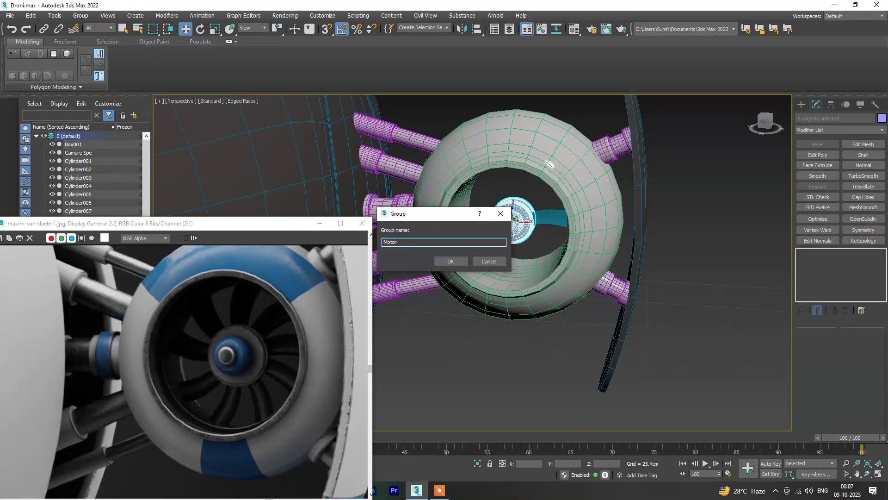
key(Return)
click(477, 29)
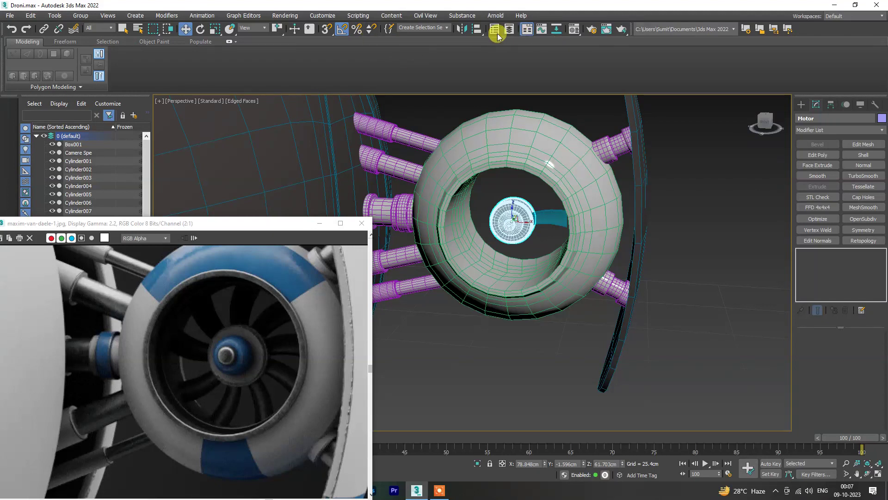
- Centre the Motor group on the housing ring, then deselect it
click(520, 135)
click(449, 310)
click(467, 363)
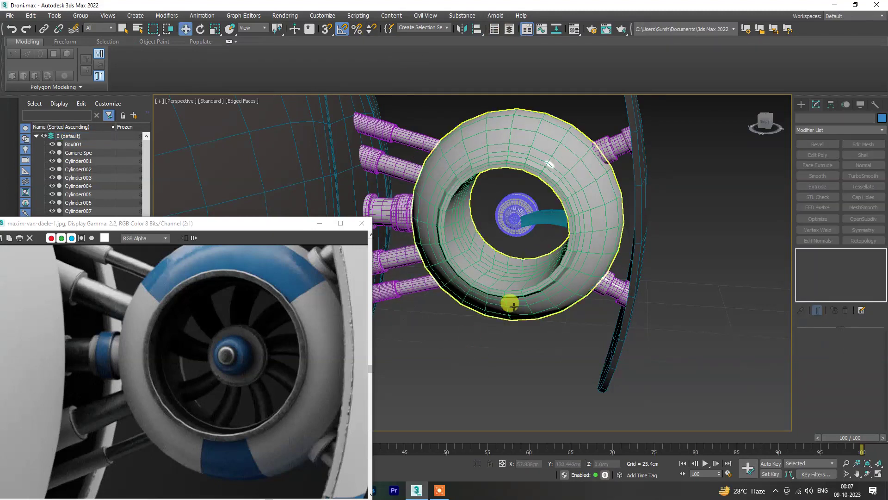
alt+middle_drag(509, 301, 550, 224)
scroll(579, 228, up, 5)
scroll(548, 230, down, 5)
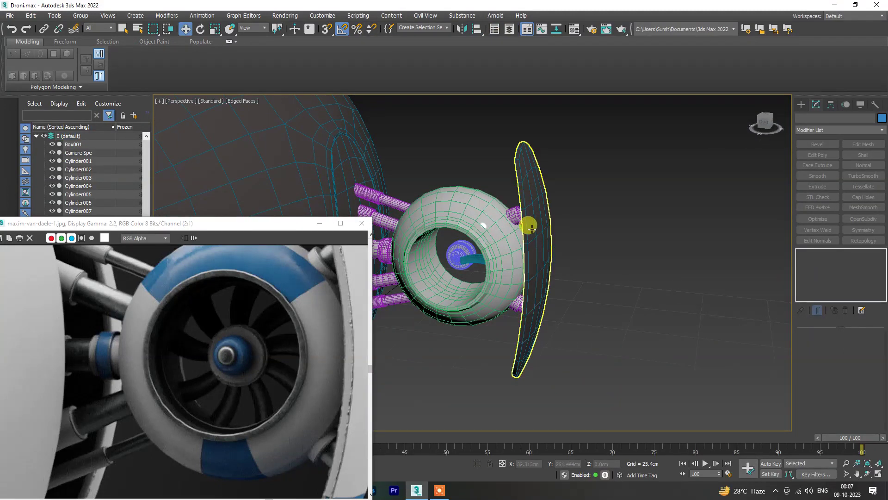
- Select Sphere002 and pick polygons of its opening at the Edit Poly level
click(482, 218)
scroll(443, 262, up, 5)
scroll(443, 262, up, 3)
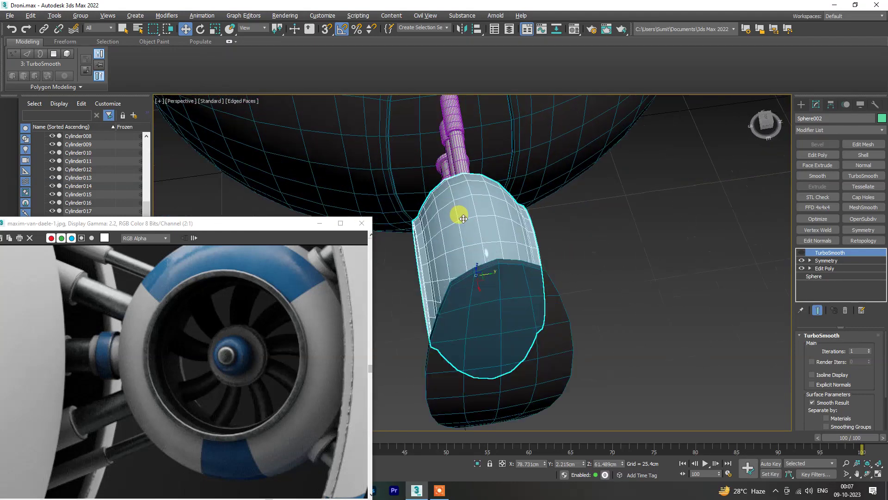
mouse_move(460, 217)
alt+middle_down()
mouse_move(526, 192)
mouse_move(490, 202)
alt+middle_up()
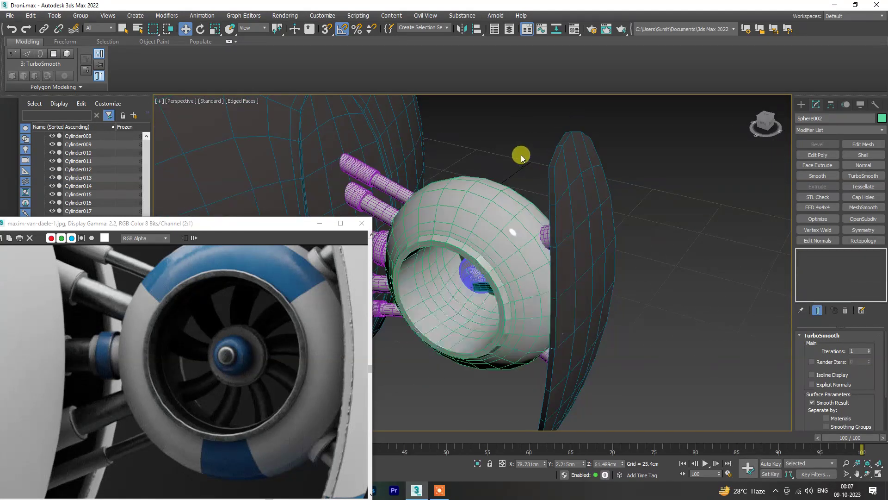
click(825, 268)
key(4)
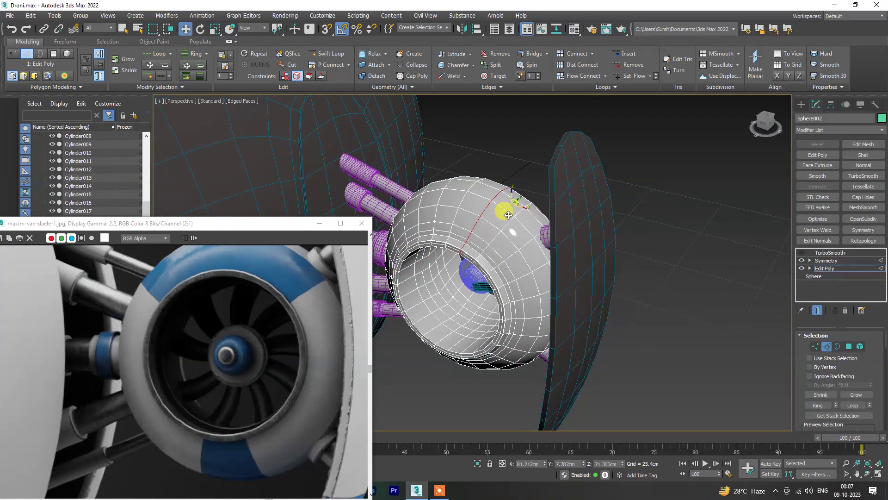
click(508, 215)
click(542, 246)
mouse_move(509, 212)
alt+middle_down()
mouse_move(462, 204)
mouse_move(472, 173)
mouse_move(494, 170)
alt+middle_up()
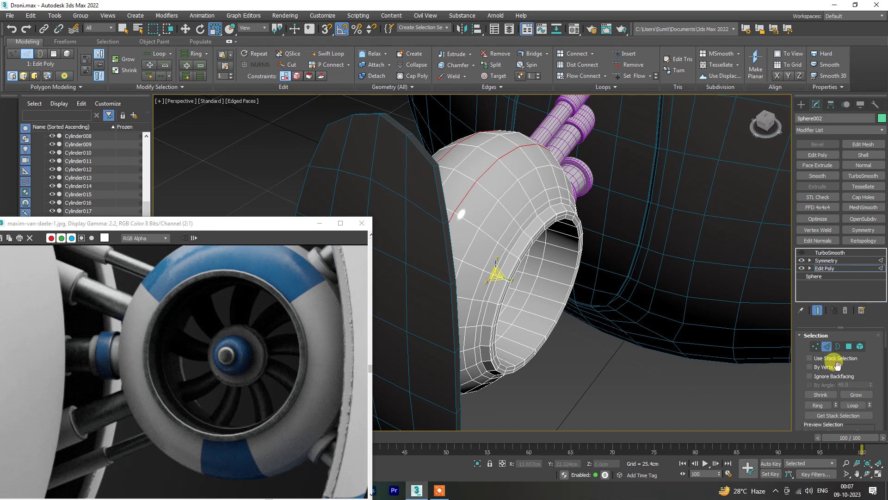
- Nudge the opening's selected vertices slightly along Y
click(815, 346)
mouse_move(511, 283)
alt+middle_down()
mouse_move(502, 234)
mouse_move(427, 234)
mouse_move(505, 282)
alt+middle_up()
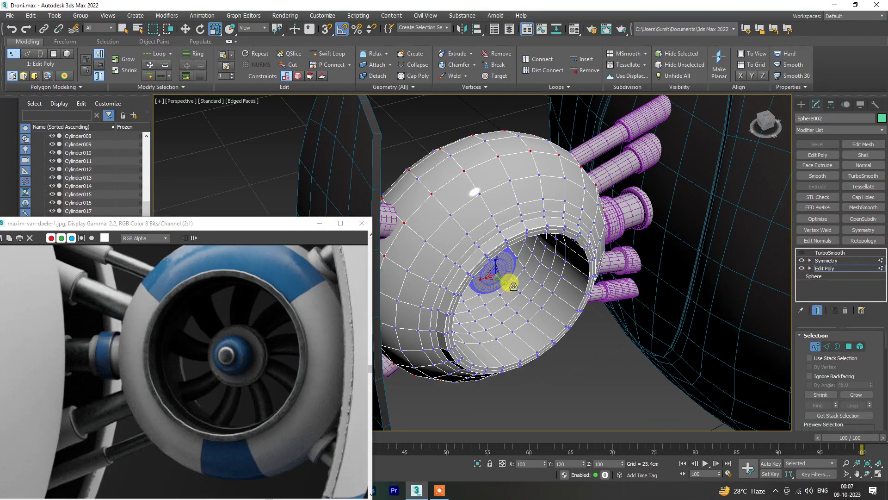
drag(507, 287, 508, 285)
mouse_move(505, 280)
alt+middle_down()
mouse_move(599, 268)
mouse_move(631, 251)
mouse_move(601, 259)
alt+middle_up()
key(r)
mouse_move(496, 272)
alt+middle_down()
mouse_move(769, 242)
mouse_move(668, 267)
mouse_move(654, 288)
mouse_move(539, 301)
mouse_move(517, 321)
mouse_move(587, 297)
alt+middle_up()
key(F3)
key(F3)
- Reselect Sphere002, turn off its smoothing preview and enter Edge mode on the opening rim
click(668, 267)
click(588, 296)
scroll(587, 278, up, 3)
click(802, 254)
click(824, 268)
key(2)
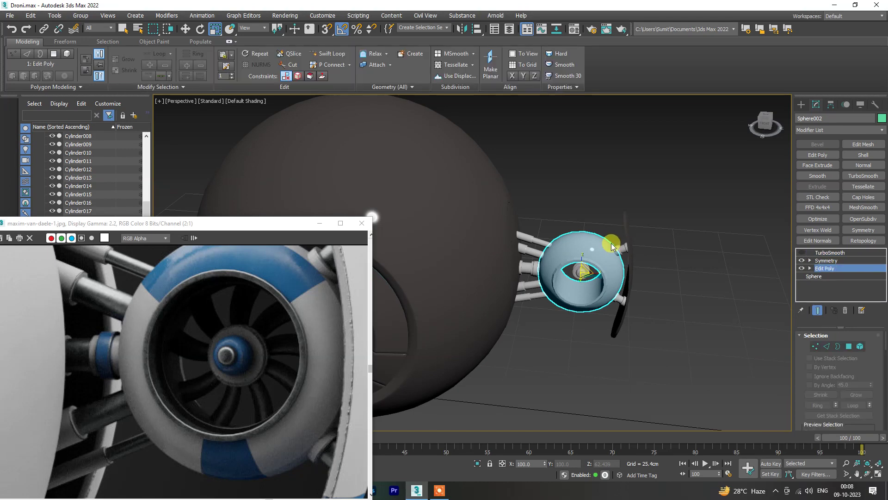
scroll(602, 245, up, 5)
alt+middle_drag(591, 247, 586, 261)
key(w)
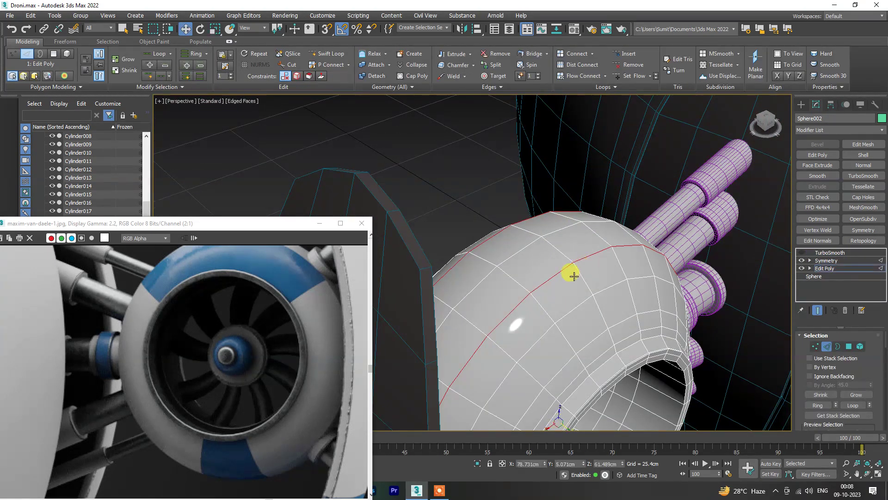
scroll(569, 273, down, 4)
mouse_move(575, 347)
alt+middle_down()
mouse_move(520, 303)
mouse_move(604, 331)
mouse_move(568, 334)
alt+middle_up()
- Scale the opening's edge loop to 98% and exit edge editing
key(r)
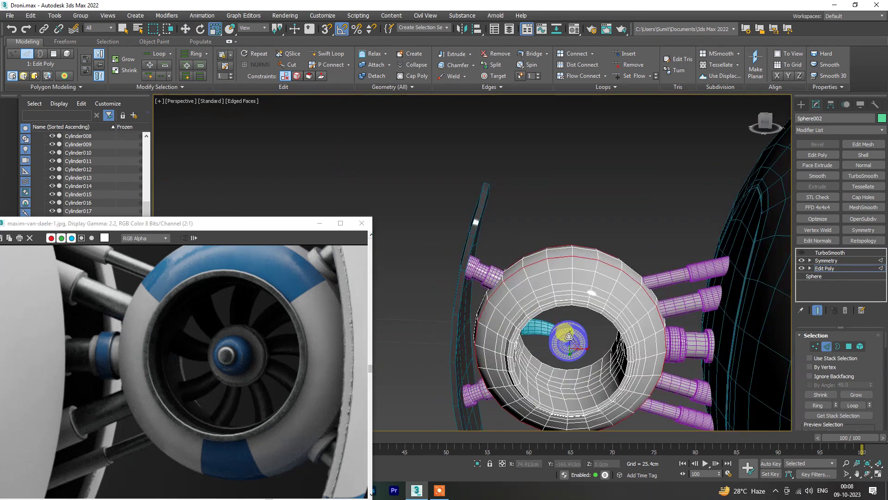
drag(573, 345, 573, 346)
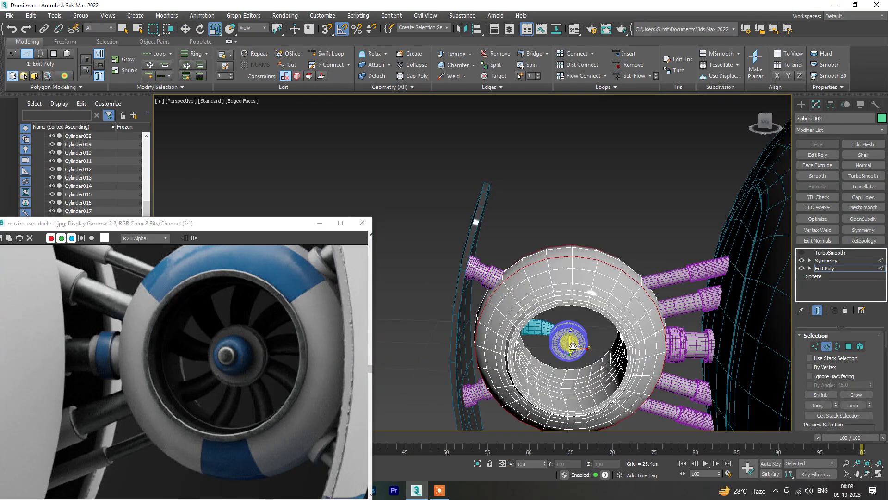
alt+middle_drag(573, 346, 533, 196)
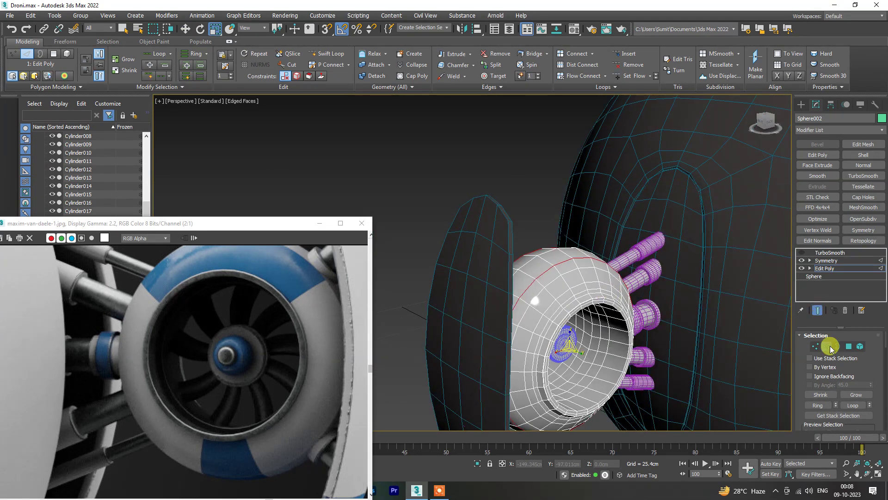
key(2)
click(534, 195)
click(543, 256)
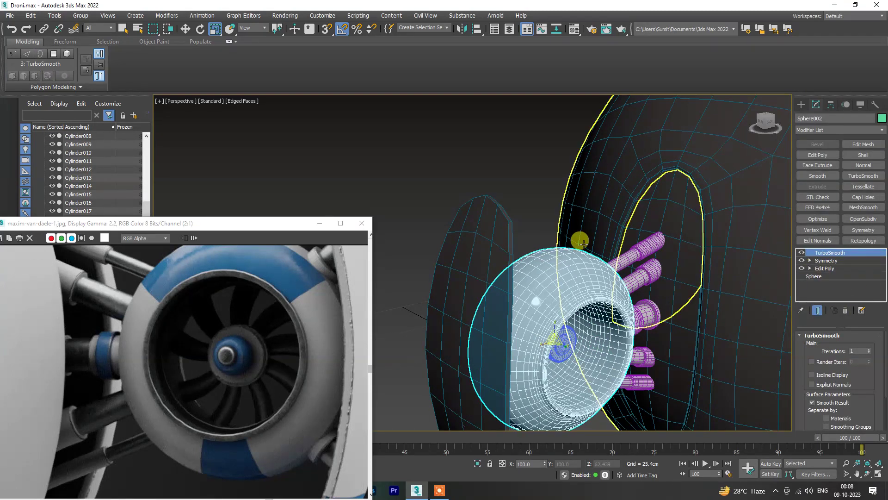
mouse_move(579, 240)
alt+middle_down()
mouse_move(568, 266)
mouse_move(656, 273)
alt+middle_up()
- Turn off edged-faces display and select the cyan fan blade Box001
scroll(607, 282, down, 5)
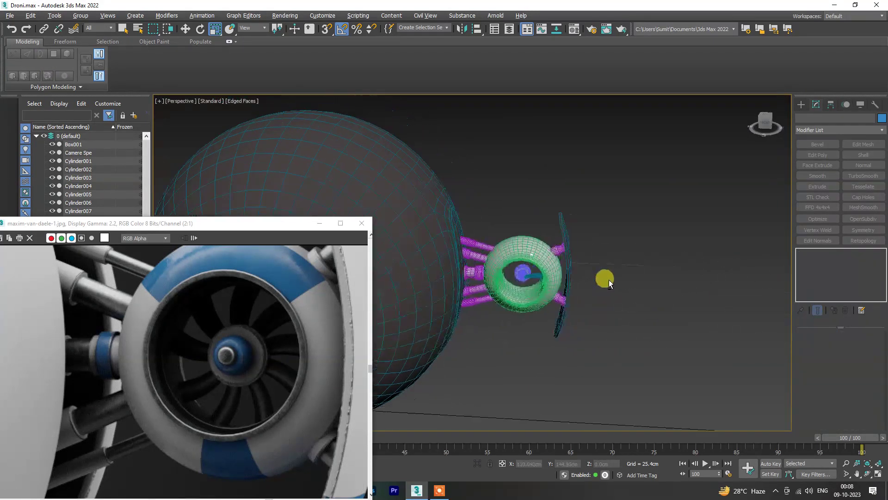
key(F4)
scroll(576, 266, up, 2)
scroll(541, 254, up, 3)
scroll(438, 331, up, 2)
scroll(438, 332, up, 3)
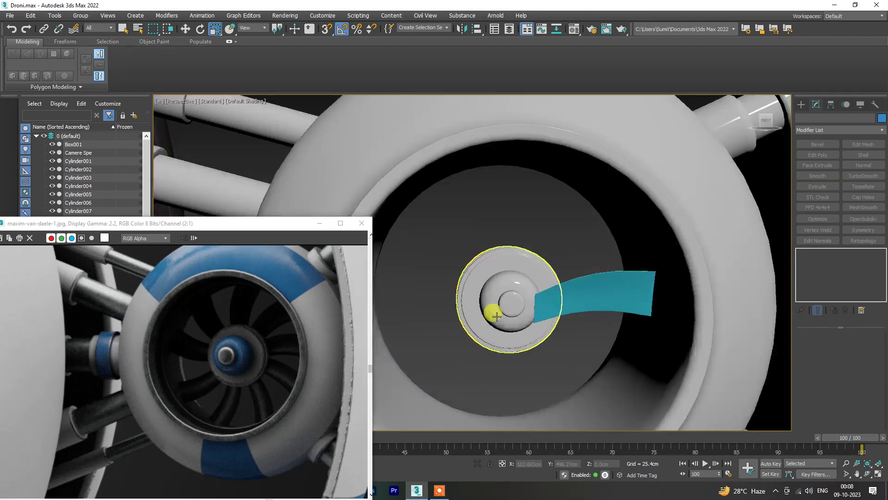
click(527, 299)
scroll(588, 302, up, 2)
- Align Box001 to the hub cylinder, then enable Affect Pivot Only in Hierarchy > Pivot
click(461, 30)
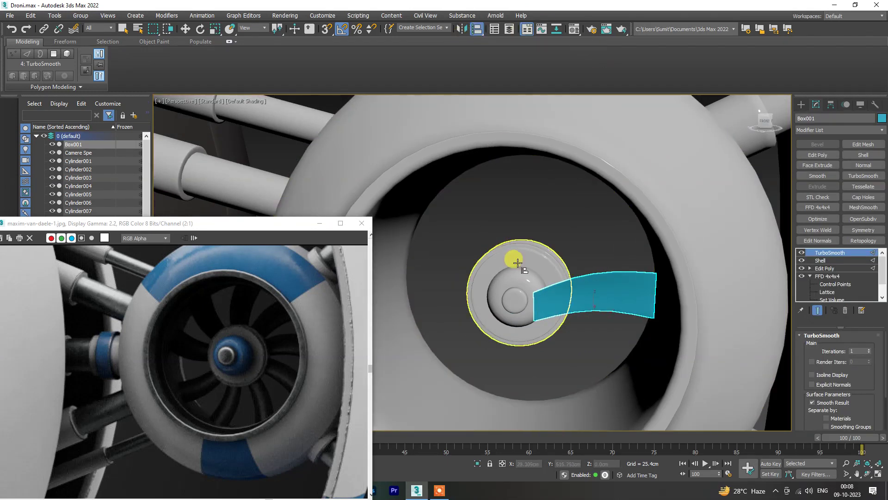
click(514, 258)
click(442, 320)
mouse_move(553, 250)
alt+middle_down()
mouse_move(569, 284)
mouse_move(601, 294)
alt+middle_up()
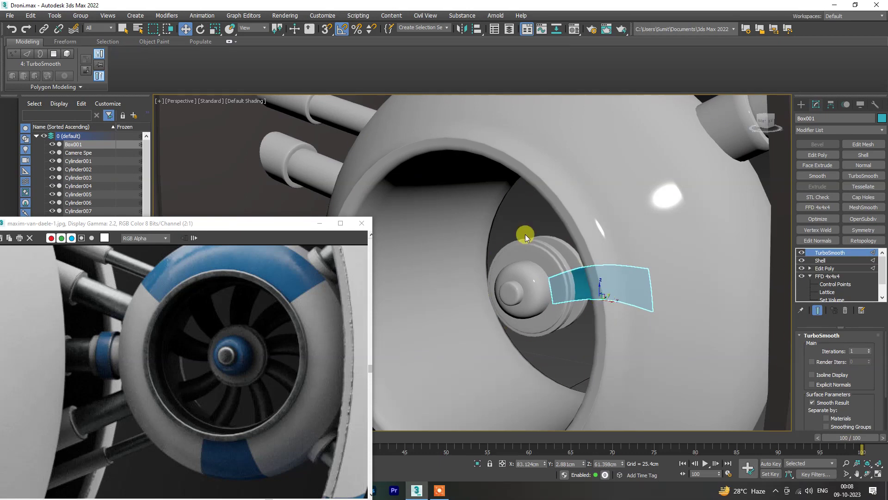
alt+middle_drag(526, 234, 561, 252)
drag(612, 290, 609, 300)
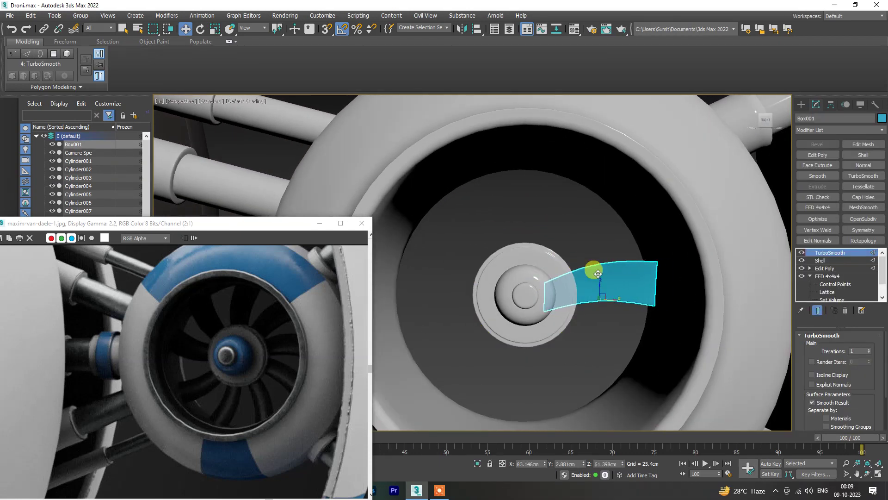
click(831, 104)
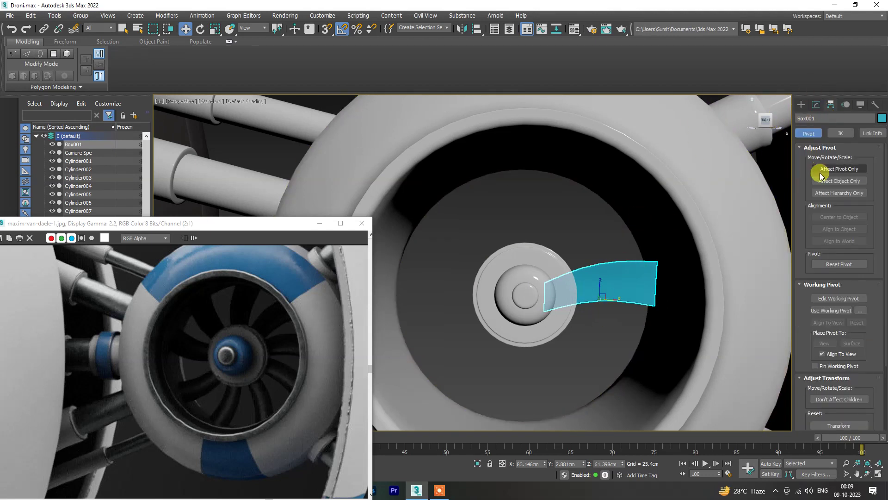
click(832, 169)
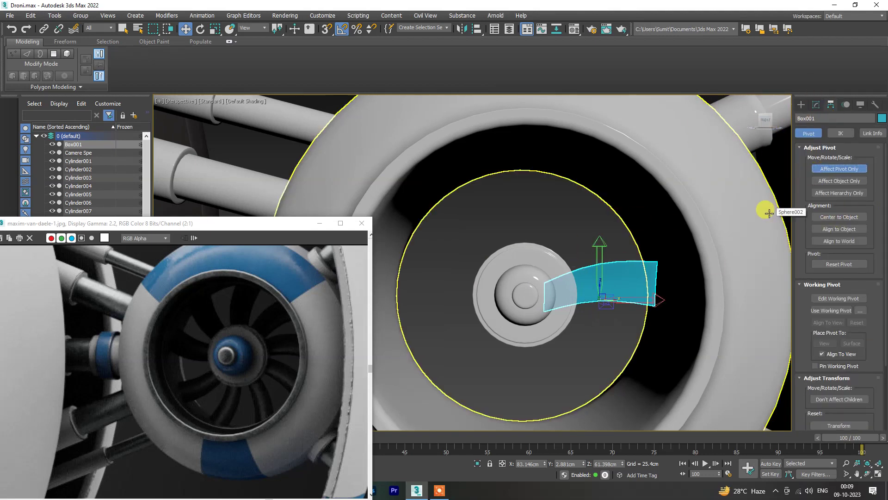
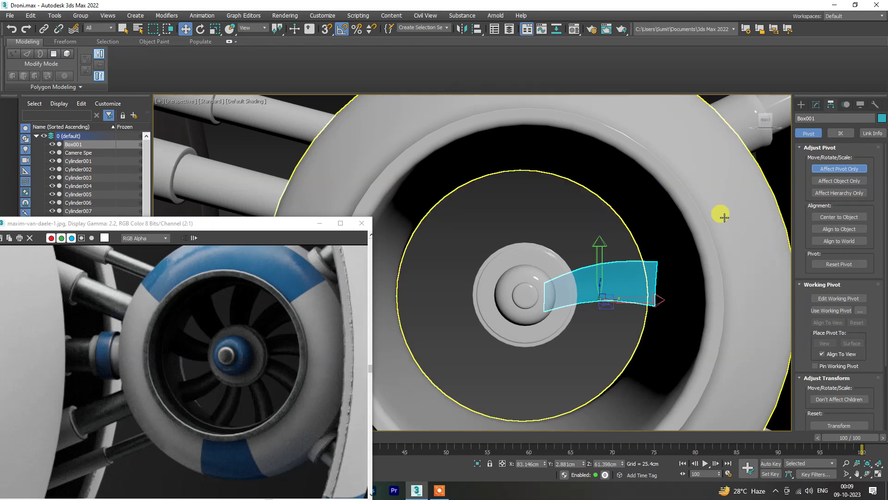
- Inspect the motor hub and blade Box001 by selecting each in turn and orbiting
click(525, 332)
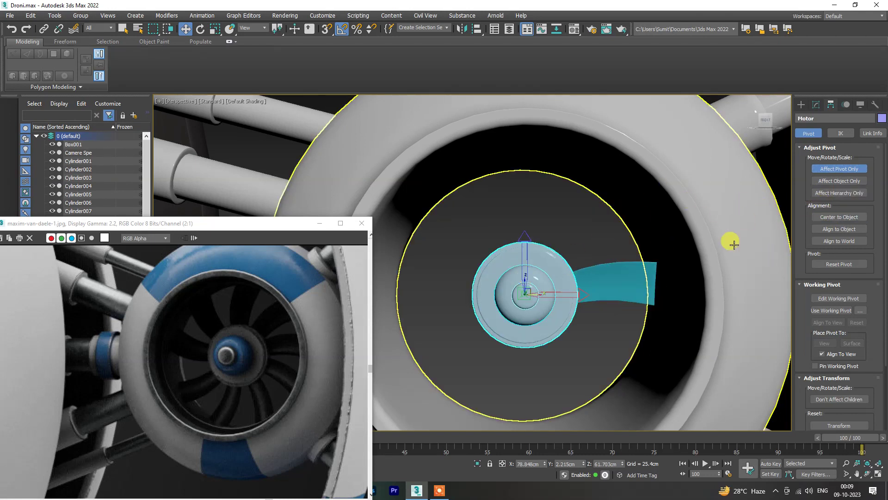
click(845, 218)
click(613, 268)
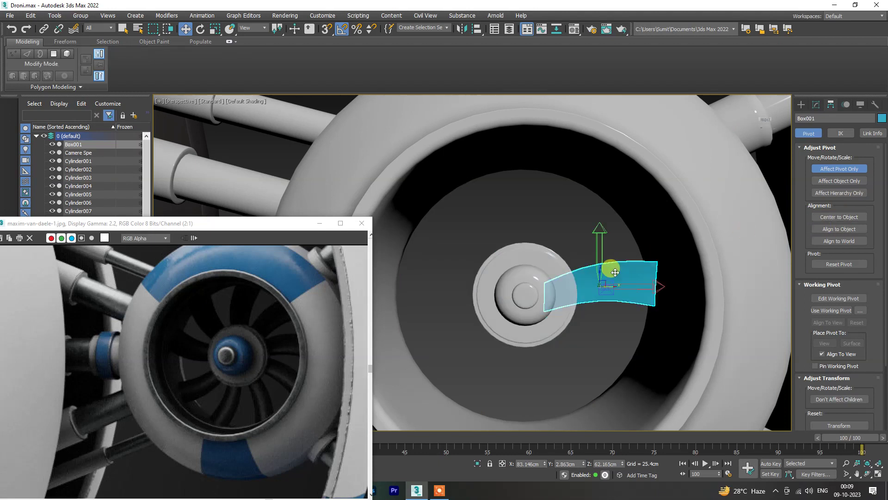
click(526, 288)
click(835, 240)
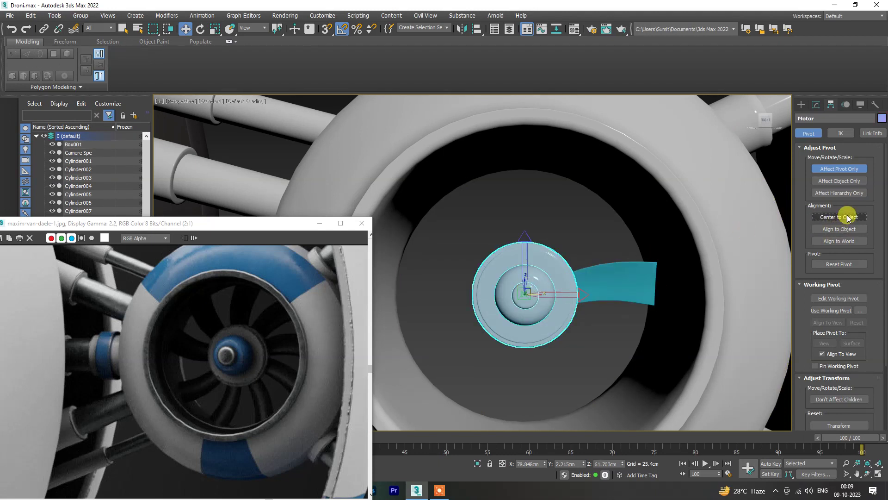
key(e)
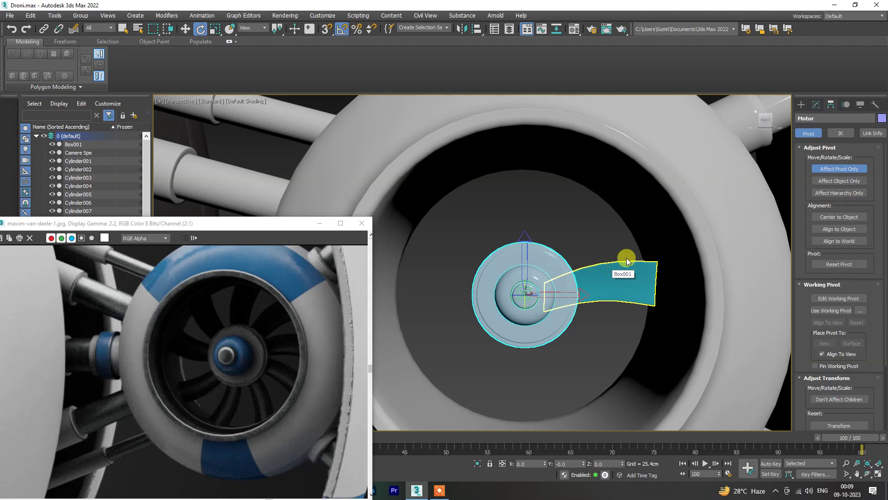
click(612, 279)
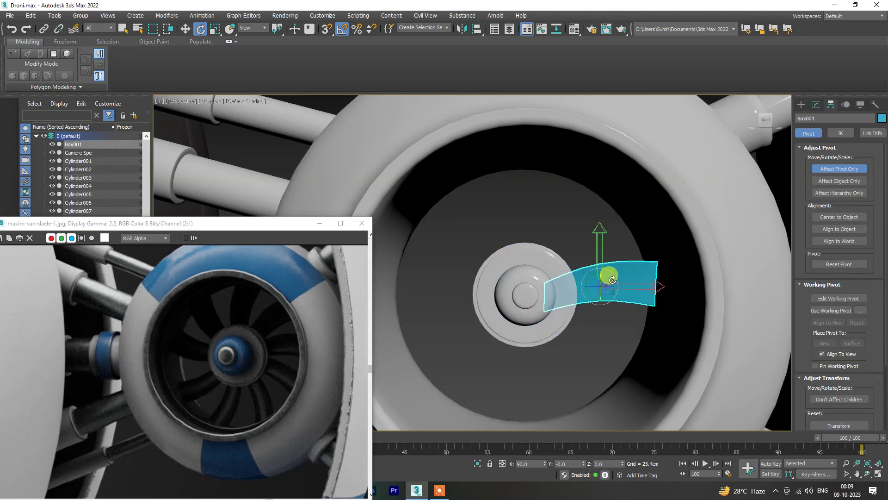
click(487, 250)
alt+middle_drag(613, 257, 646, 287)
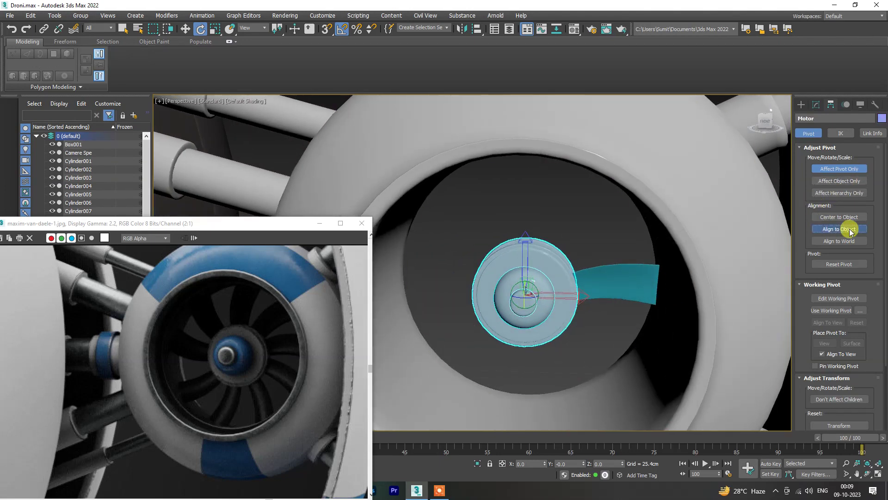
- Rotate the motor hub's pivot by 5 degrees with Affect Pivot Only
click(839, 180)
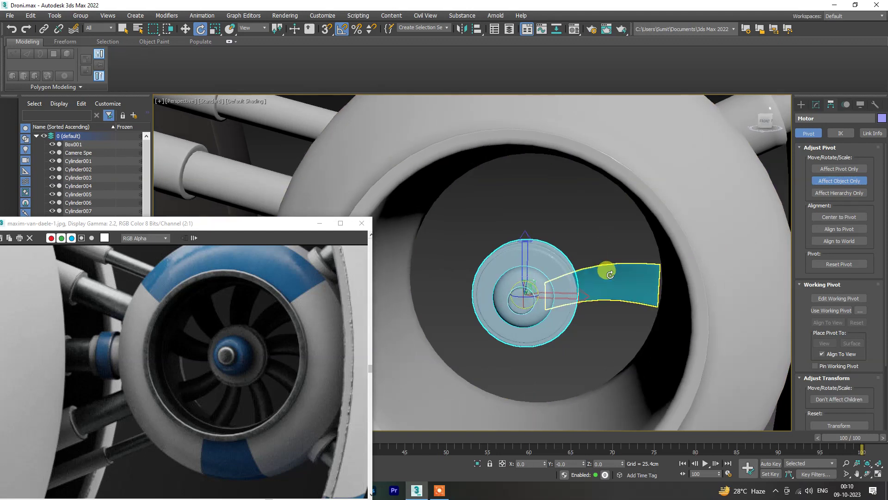
click(605, 272)
click(824, 182)
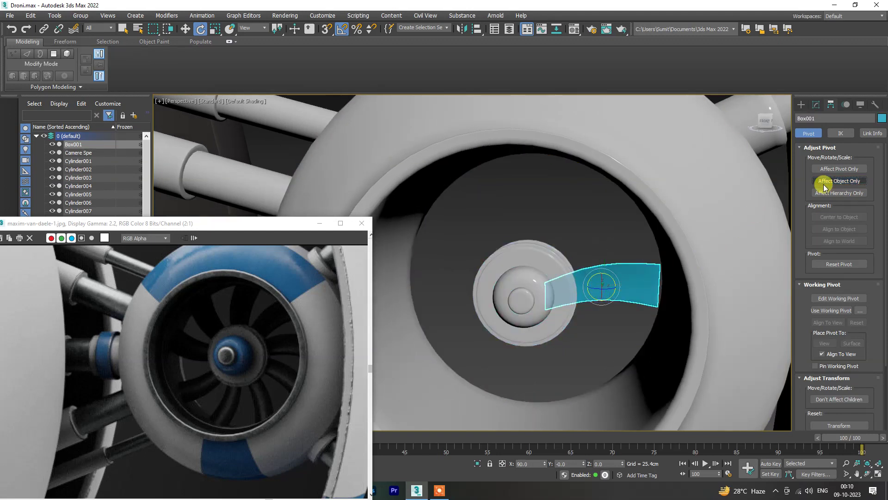
click(551, 278)
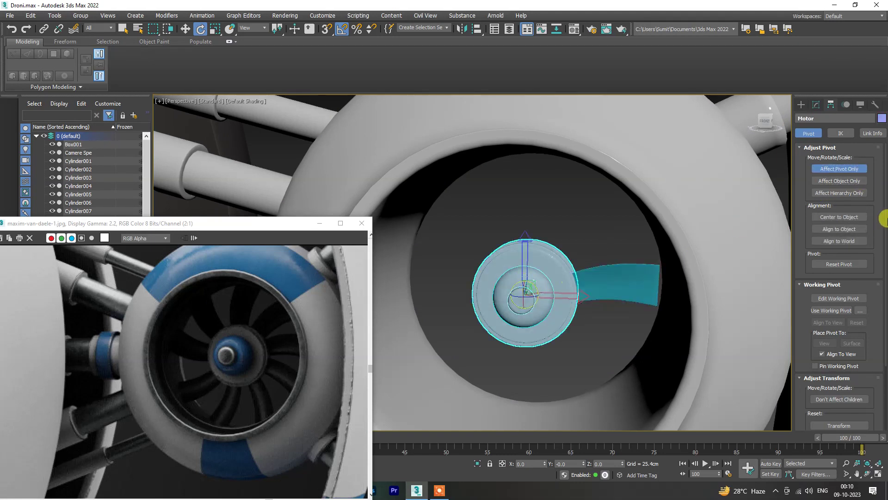
click(838, 169)
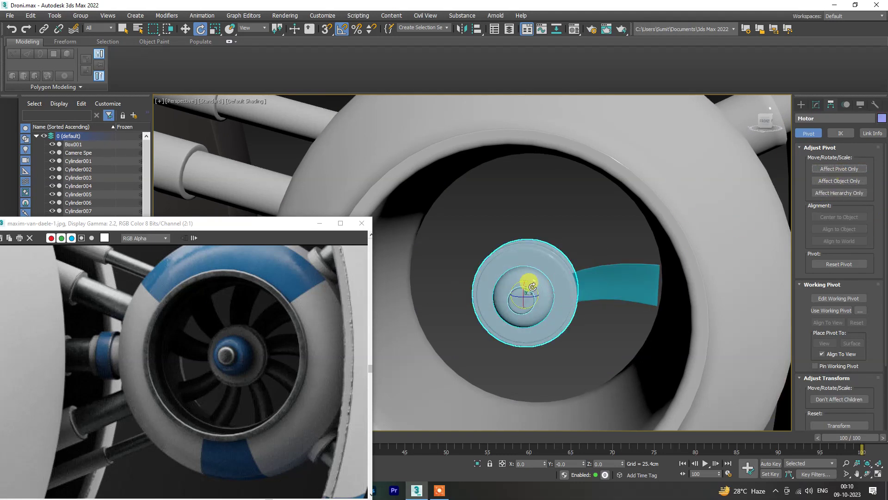
drag(526, 288, 572, 291)
key(Escape)
- Centre Box001's pivot on the blade, then check the hub's pivot
key(w)
click(575, 285)
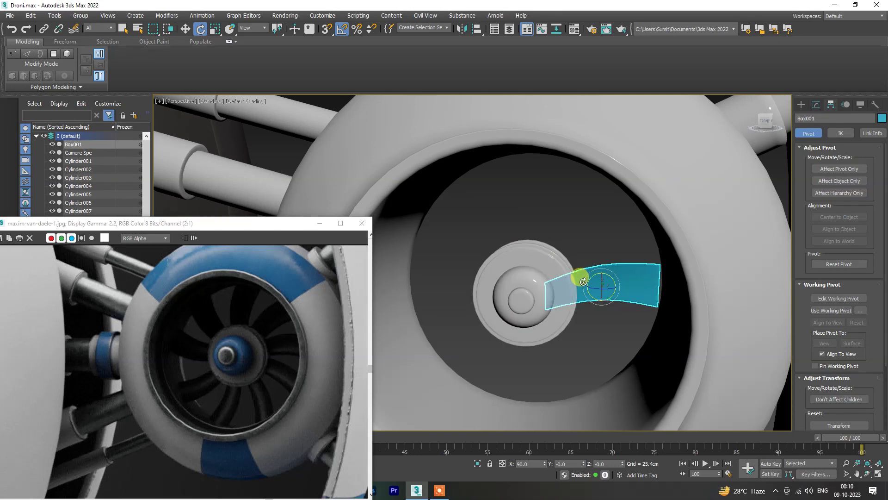
click(838, 168)
scroll(626, 283, up, 2)
click(827, 218)
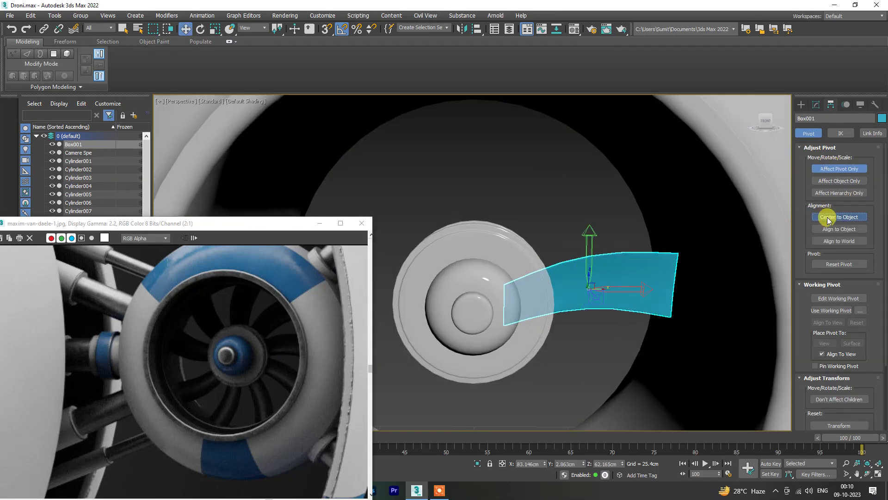
click(486, 288)
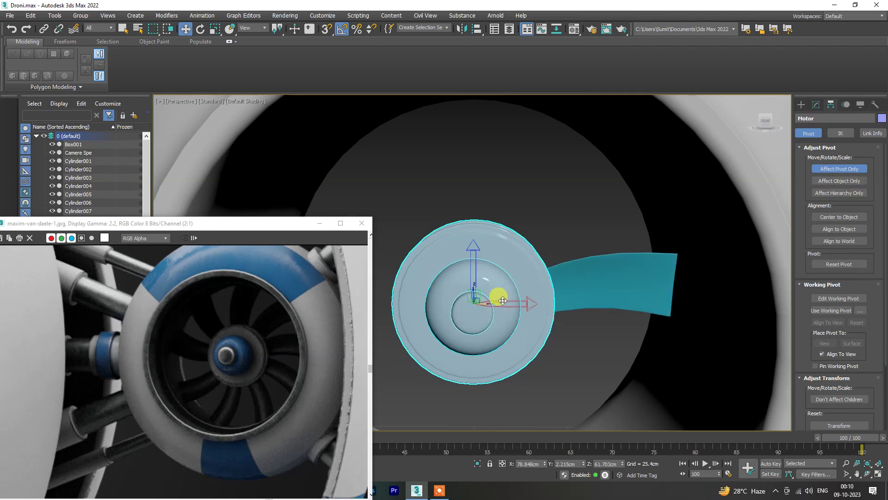
scroll(487, 304, up, 2)
scroll(487, 304, up, 2)
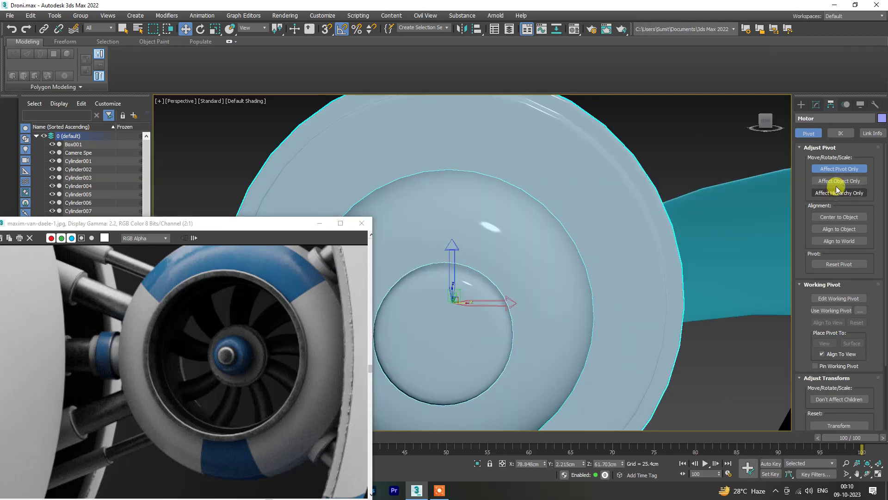
click(835, 169)
scroll(595, 234, down, 3)
- Align Box001's pivot to the motor hub's pivot point on X, Y and Z
click(567, 260)
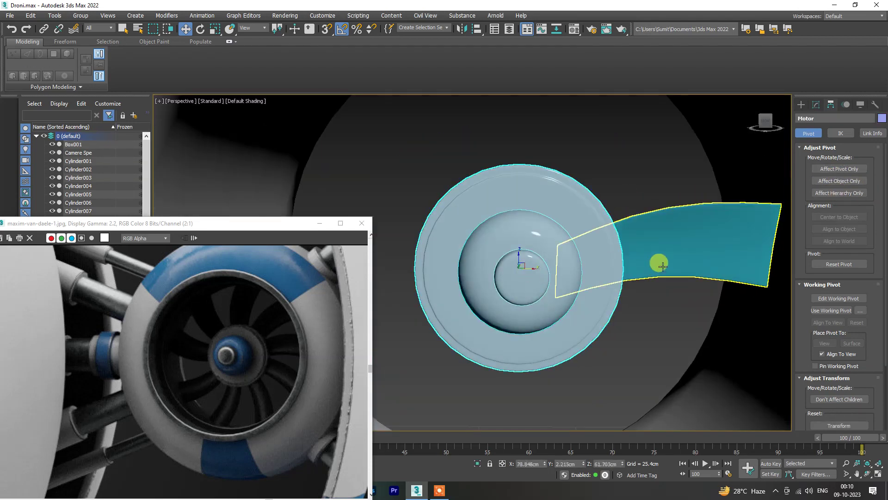
click(825, 169)
drag(674, 249, 546, 253)
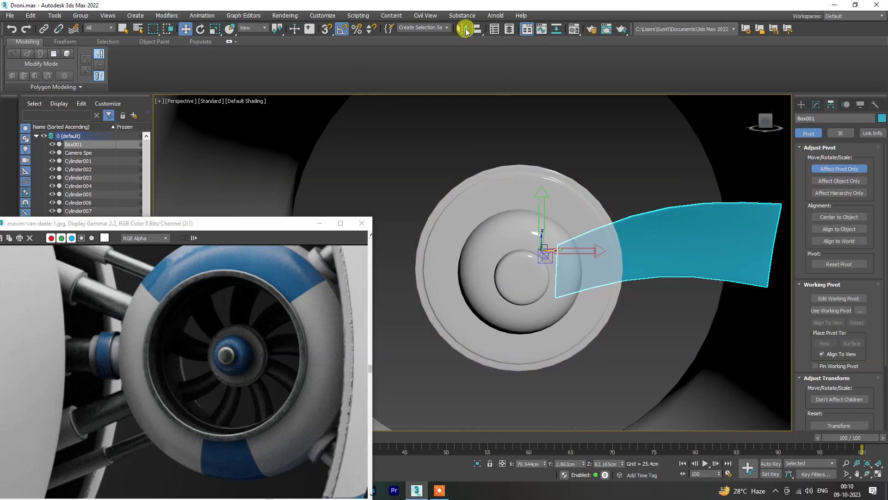
click(463, 29)
click(481, 194)
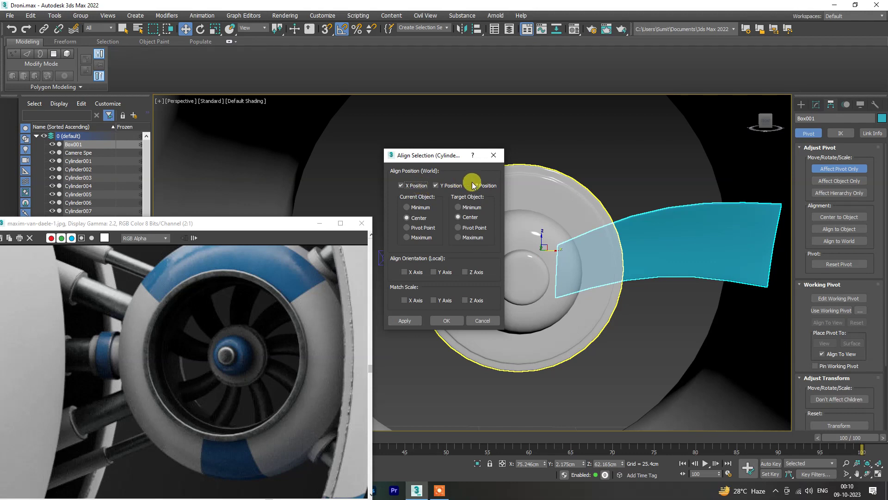
click(419, 218)
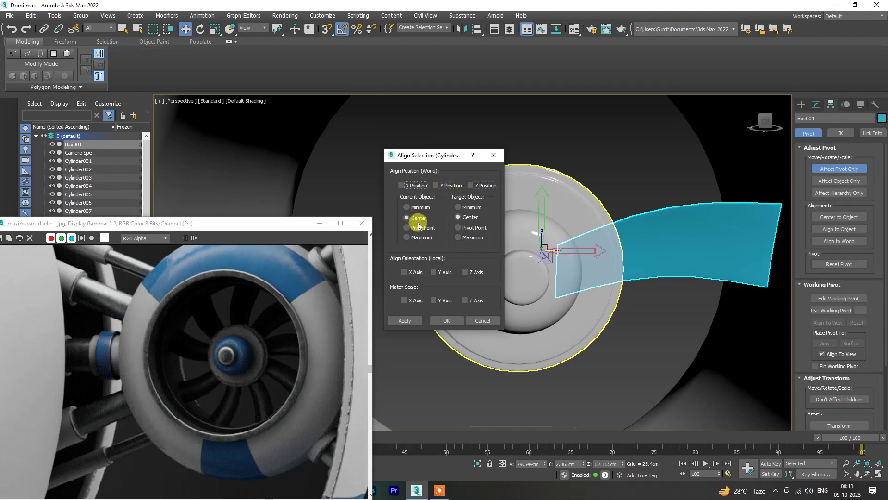
click(459, 226)
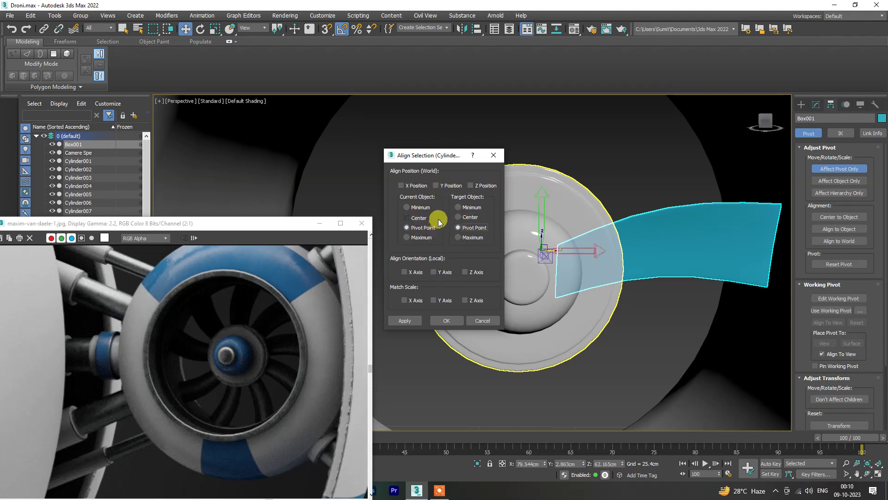
click(448, 185)
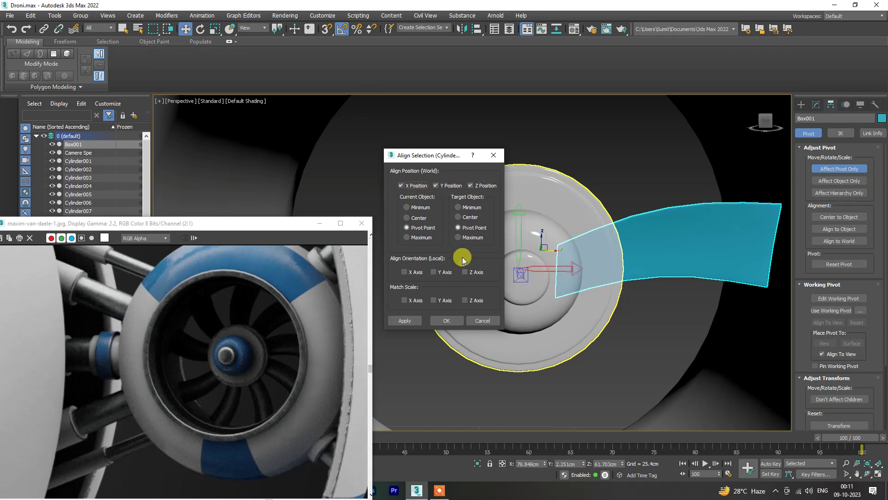
click(435, 316)
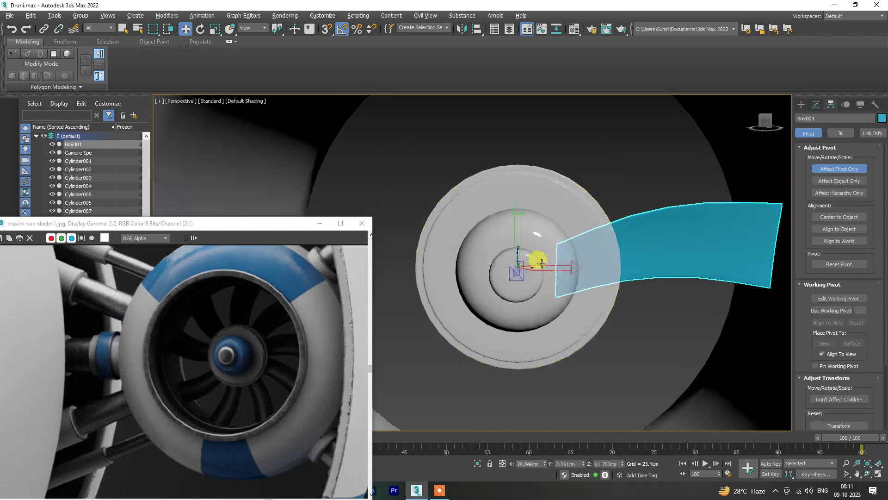
mouse_move(535, 258)
alt+middle_down()
mouse_move(555, 277)
mouse_move(540, 254)
alt+middle_up()
- Rotate-clone Box001 40 degrees around the hub into a ring of 8 instanced blades
key(e)
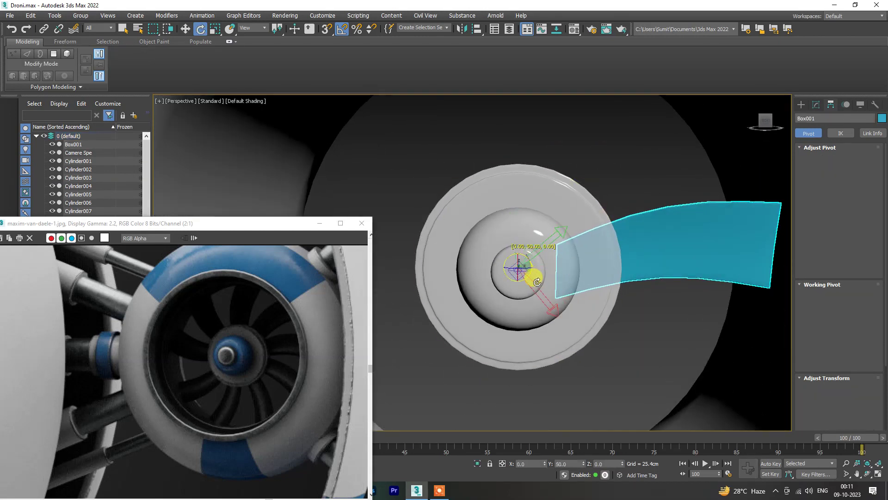
shift+drag(520, 264, 490, 284)
click(483, 284)
click(832, 172)
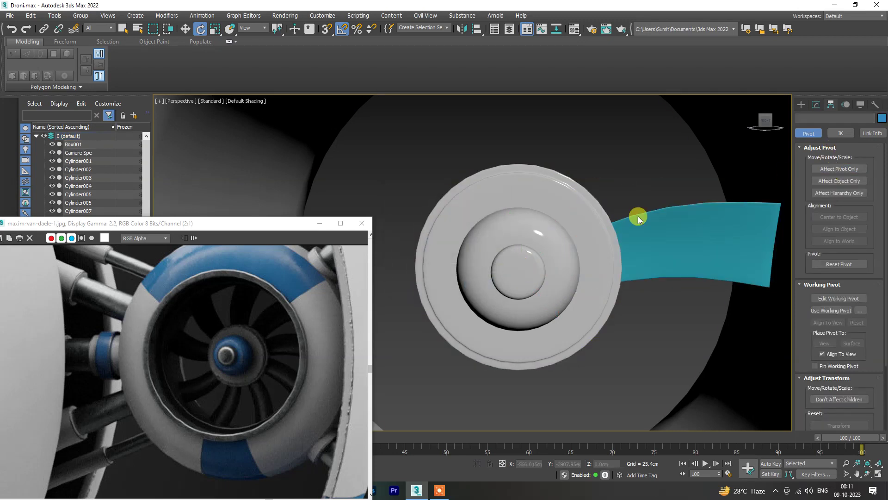
shift+drag(530, 257, 540, 274)
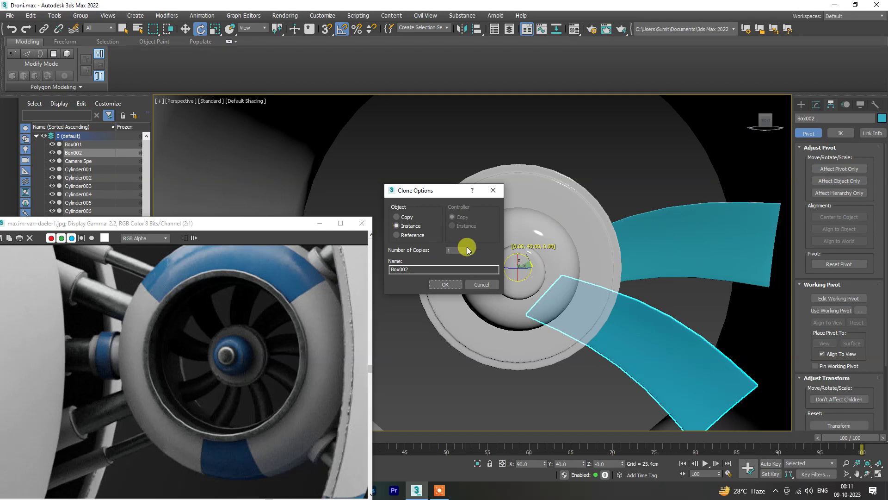
drag(462, 249, 463, 236)
click(445, 284)
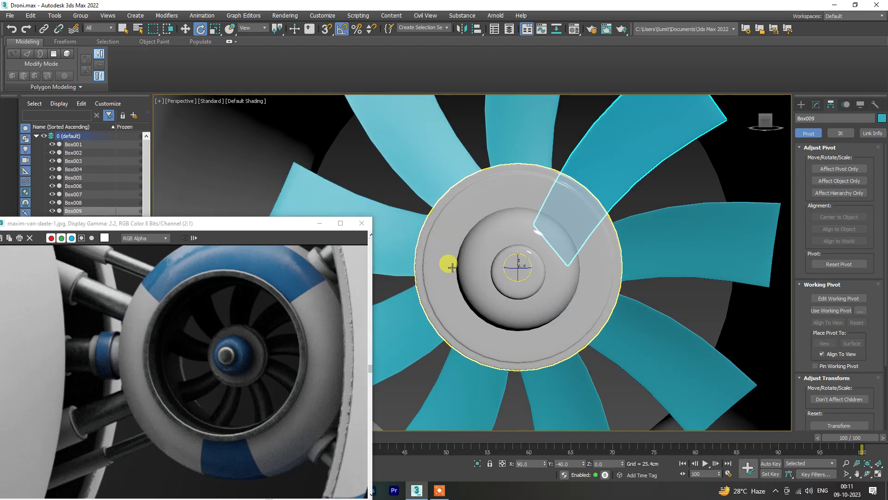
scroll(616, 260, down, 3)
- Select one fan blade and isolate it with Alt+Q, orbiting around it
click(581, 134)
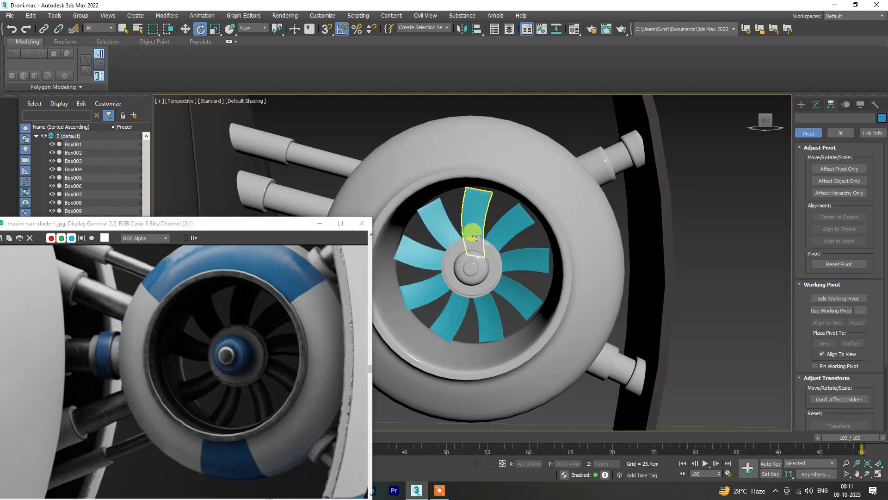
scroll(477, 232, down, 3)
scroll(495, 248, down, 3)
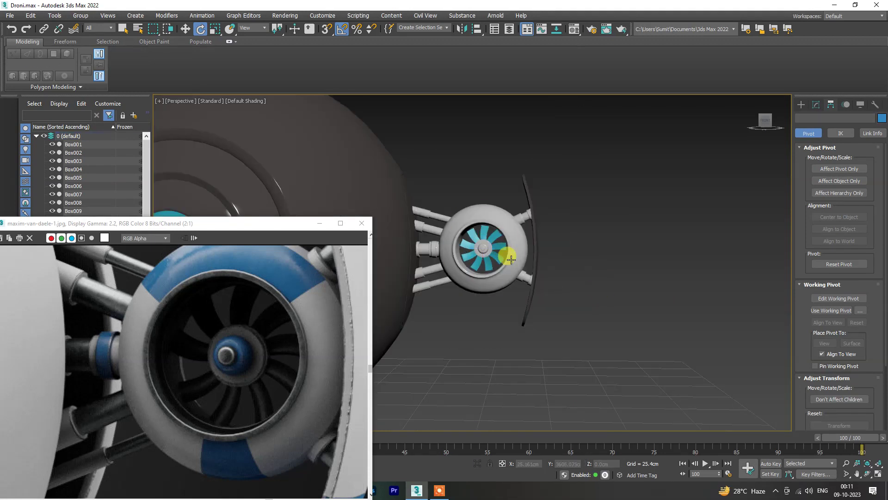
scroll(493, 255, up, 3)
mouse_move(493, 257)
alt+middle_down()
mouse_move(512, 269)
mouse_move(574, 259)
alt+middle_up()
scroll(574, 259, up, 3)
click(575, 258)
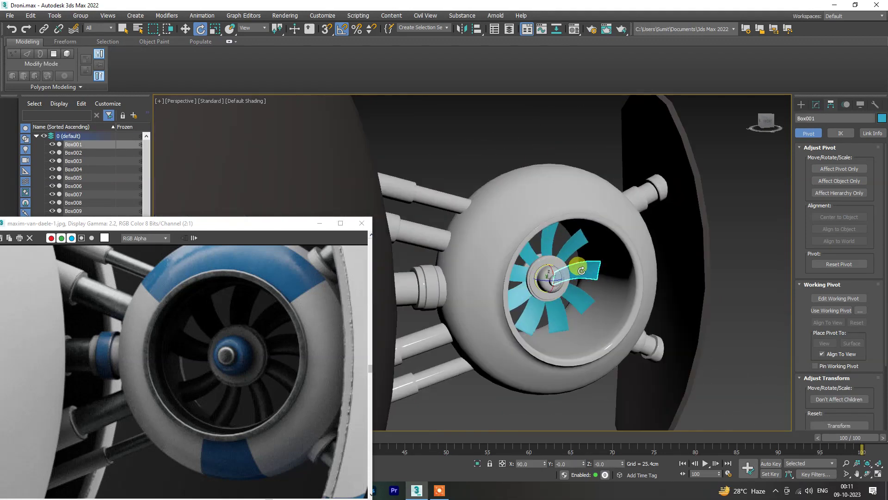
key(alt+q)
alt+middle_drag(479, 244, 623, 235)
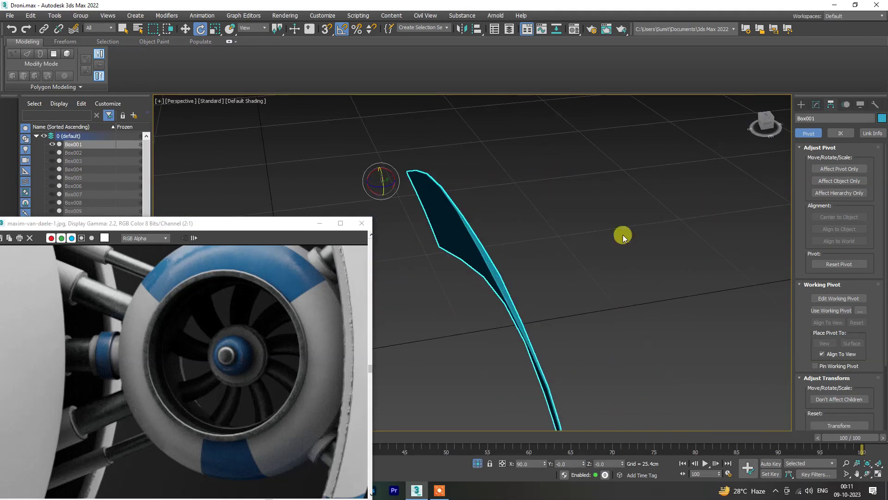
- Raise the blade's Shell modifier Inner Amount to 0.058cm
click(816, 102)
click(842, 260)
drag(870, 348, 854, 324)
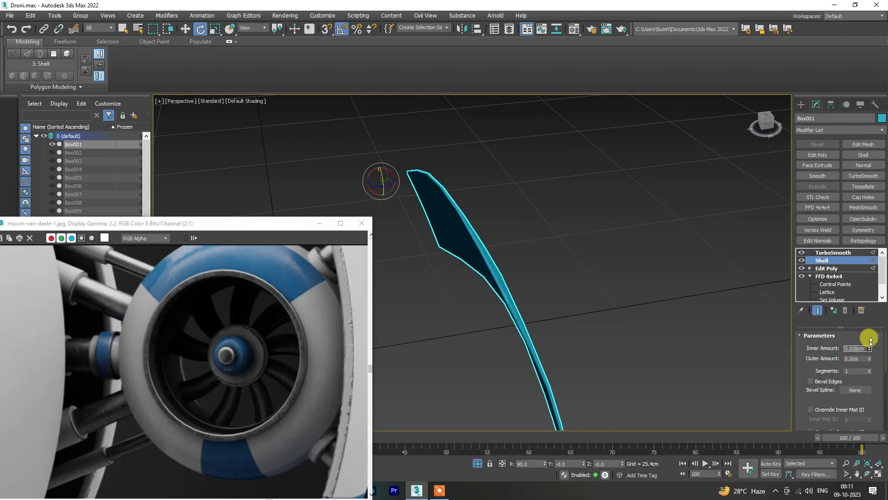
click(480, 463)
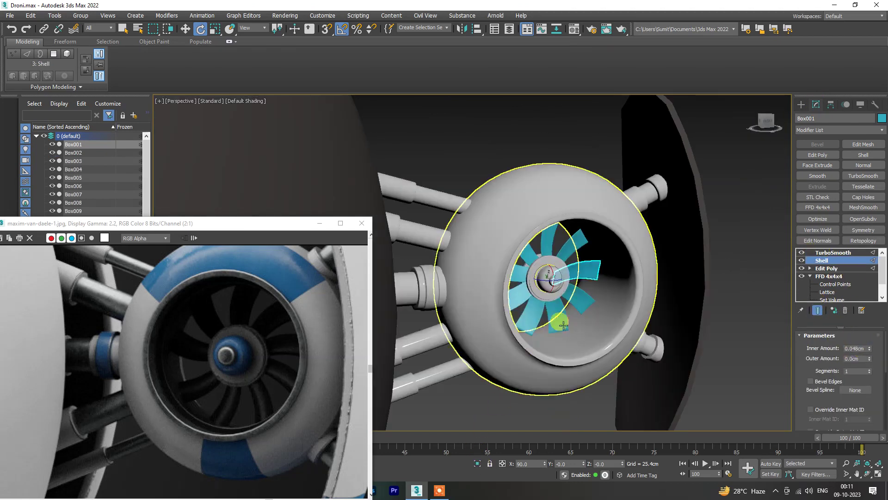
click(481, 462)
click(480, 463)
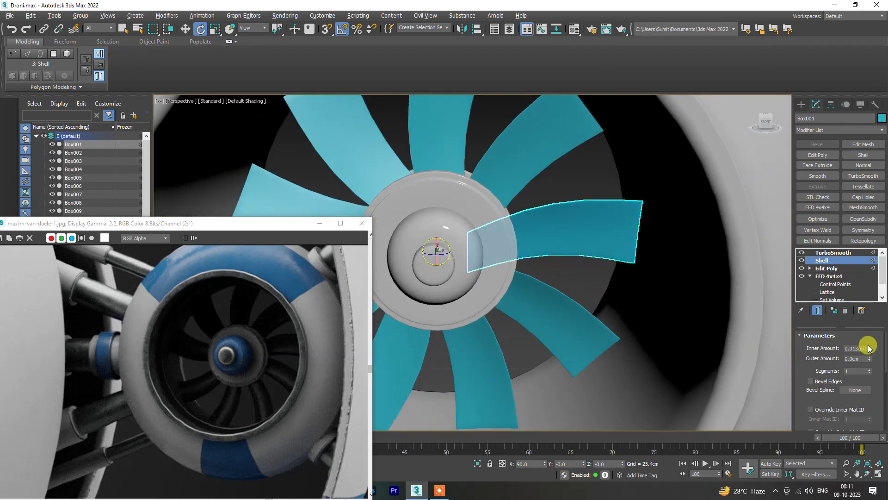
drag(870, 347, 869, 340)
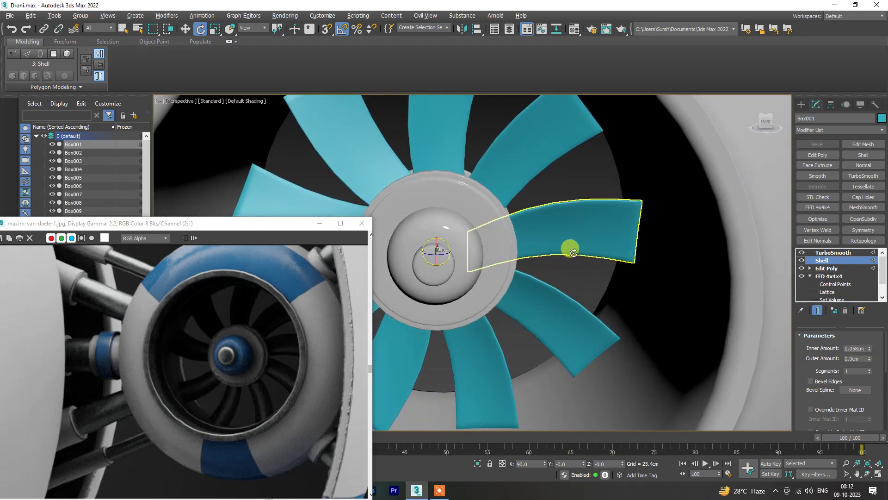
- Re-isolate the blade briefly, then end isolation to show the whole drone
key(alt+q)
alt+middle_drag(559, 268, 521, 277)
click(827, 252)
click(597, 315)
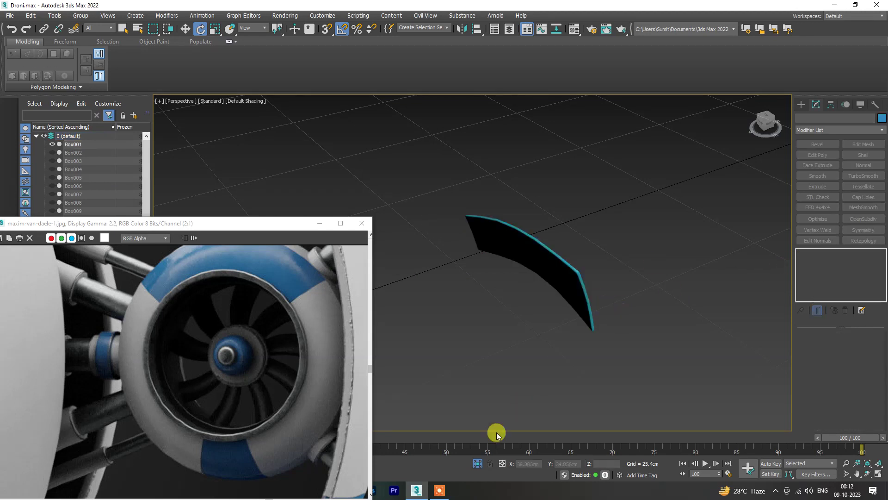
click(477, 463)
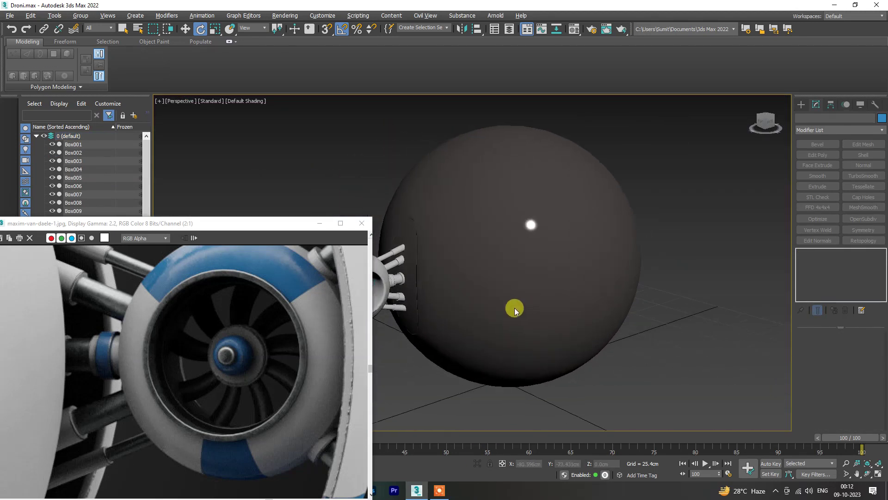
- Select the fan housing and display edged faces with F4
middle_drag(515, 310, 635, 284)
scroll(496, 257, up, 3)
scroll(460, 271, up, 4)
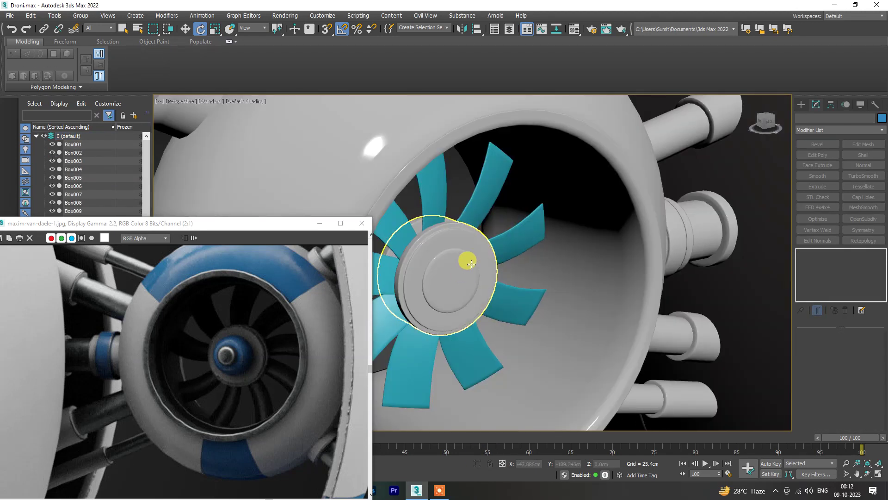
scroll(234, 373, up, 2)
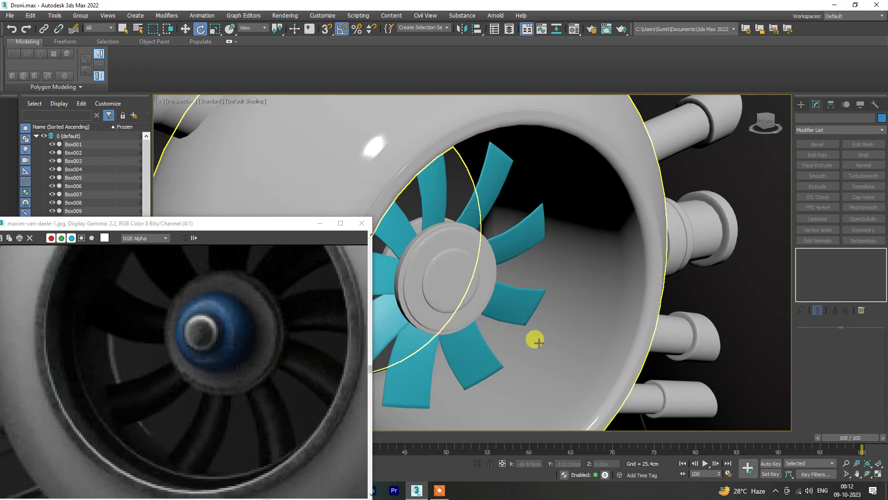
click(573, 314)
key(F4)
alt+middle_drag(575, 302, 655, 283)
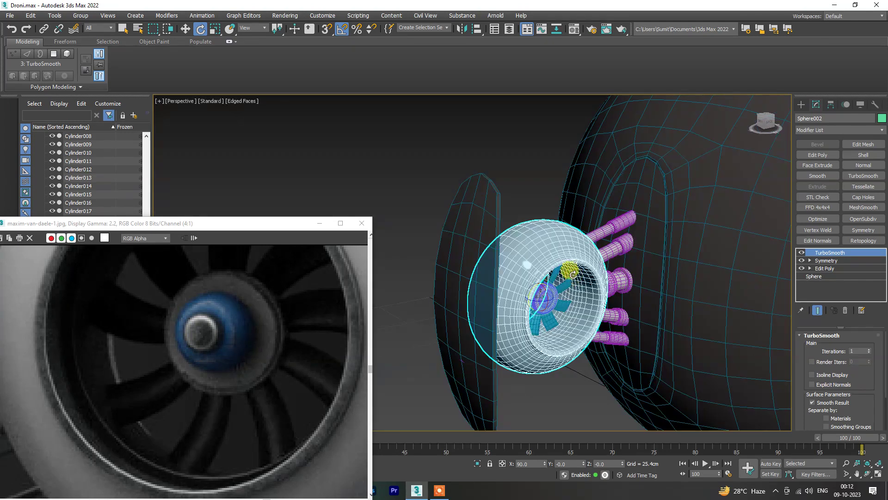
- Turn off the housing's TurboSmooth and return to its Edit Poly level
click(802, 253)
click(824, 269)
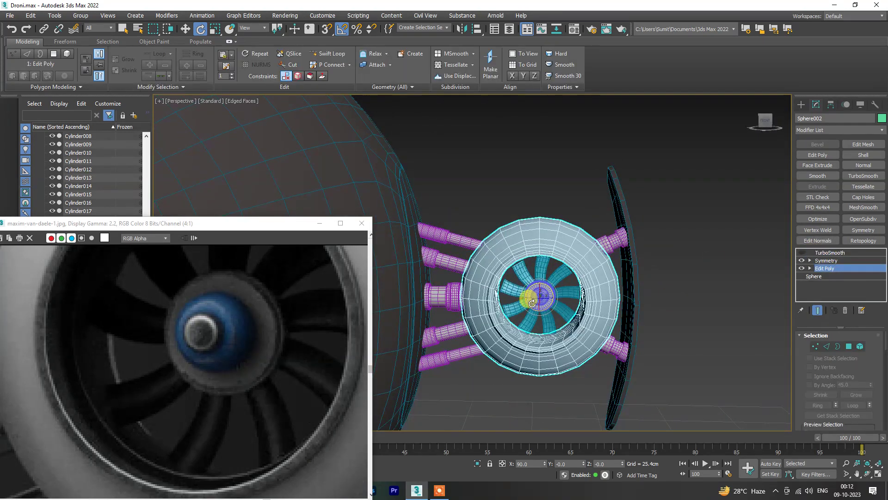
scroll(514, 315, up, 5)
mouse_move(514, 315)
alt+middle_down()
mouse_move(465, 342)
mouse_move(452, 321)
mouse_move(470, 307)
mouse_move(643, 299)
mouse_move(646, 313)
alt+middle_up()
click(802, 252)
click(825, 269)
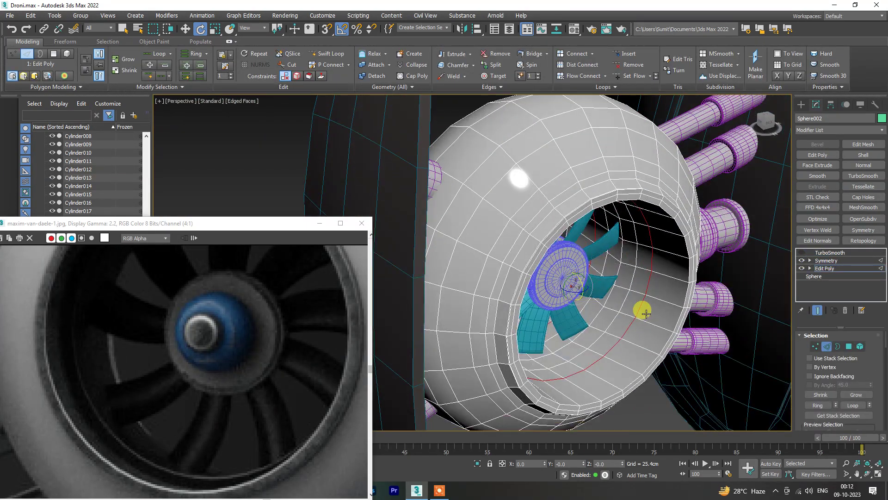
click(826, 260)
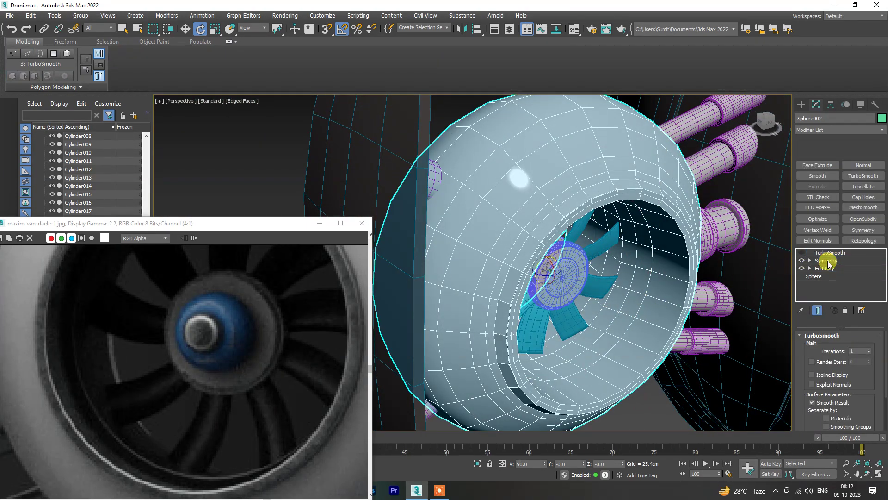
click(844, 269)
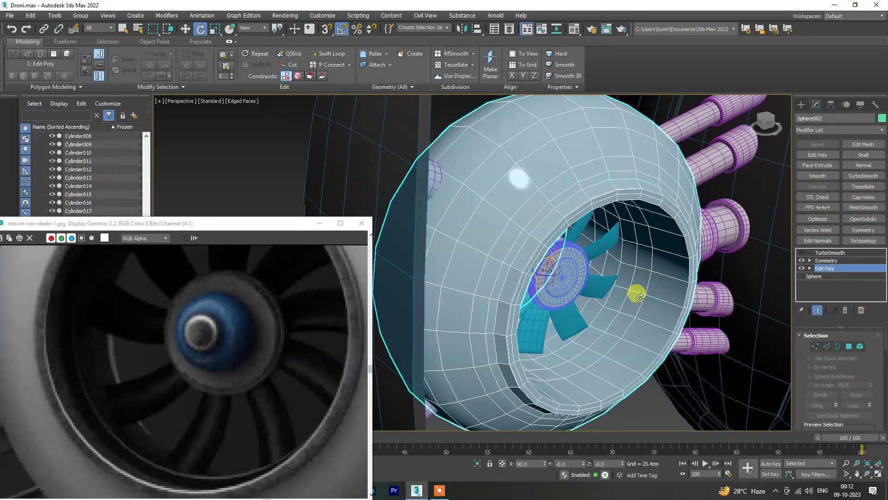
- Move the intake's inner edge loop and tilt it slightly
key(2)
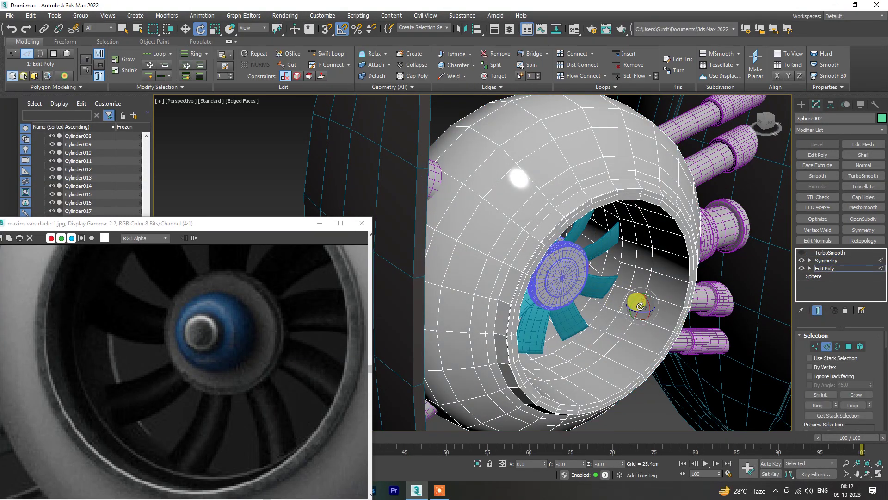
double_click(635, 308)
key(w)
drag(582, 289, 623, 307)
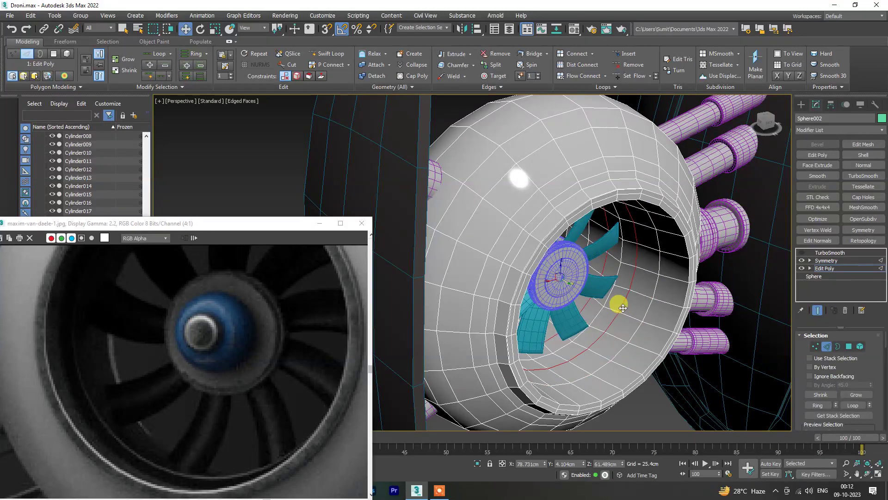
key(e)
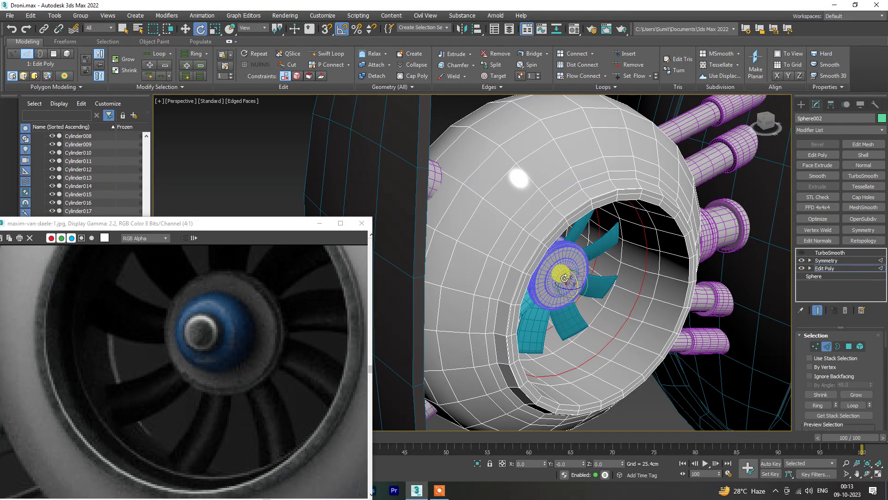
drag(565, 278, 562, 280)
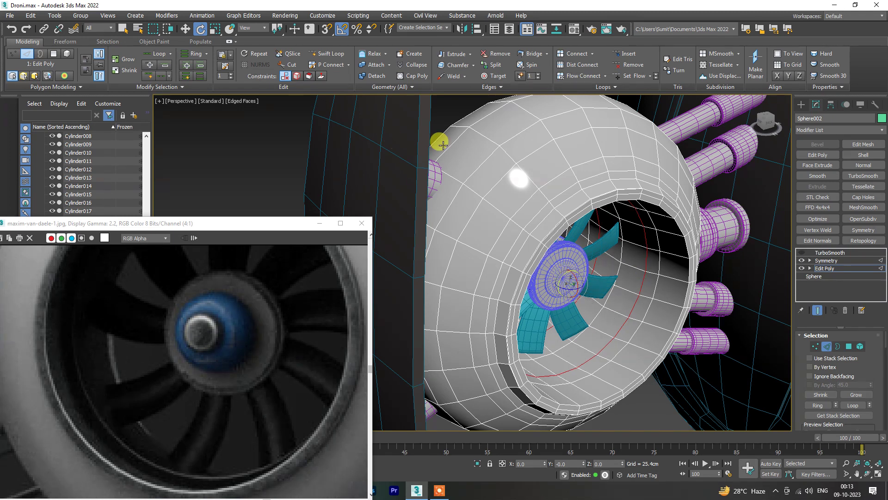
mouse_move(608, 333)
mouse_down()
mouse_move(636, 292)
mouse_move(652, 296)
mouse_up()
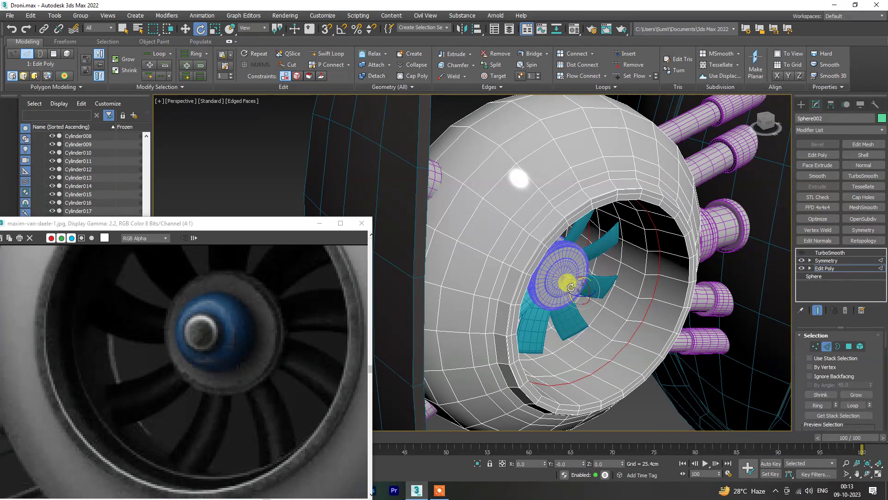
drag(571, 287, 572, 285)
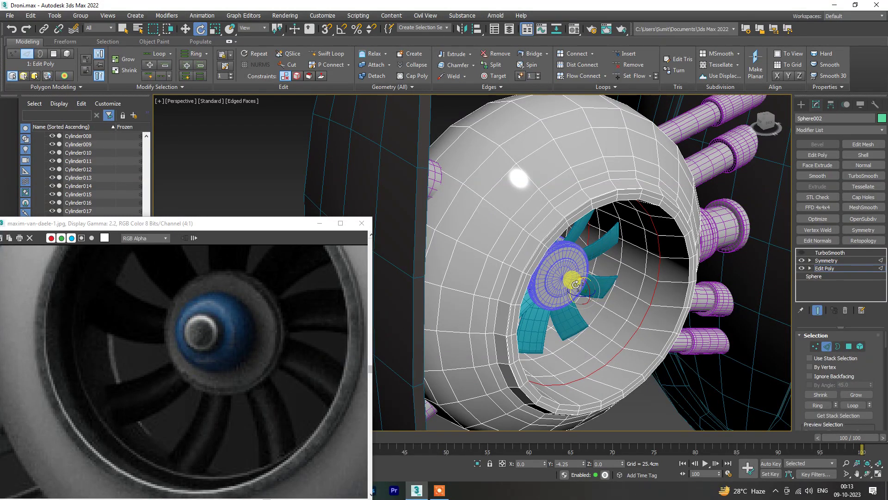
- Select an edge near the hub and inspect the housing from side and front views
mouse_move(572, 285)
alt+middle_down()
mouse_move(653, 304)
mouse_move(601, 301)
alt+middle_up()
scroll(577, 303, up, 4)
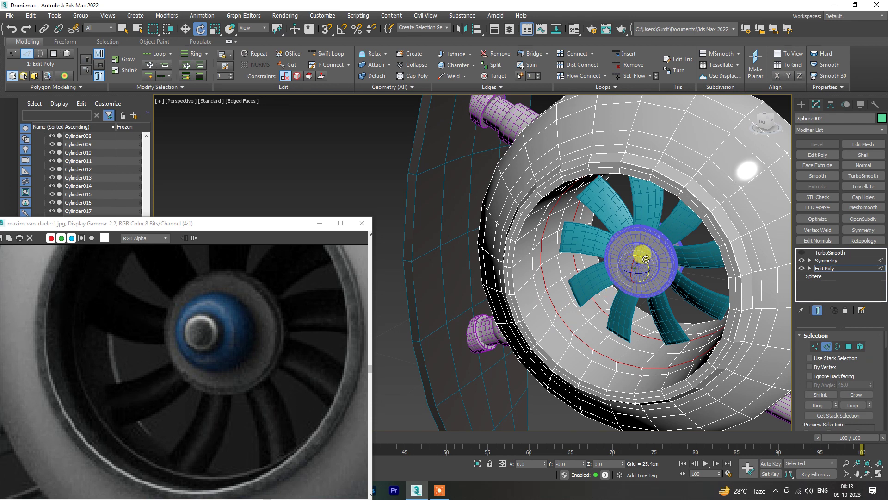
click(583, 312)
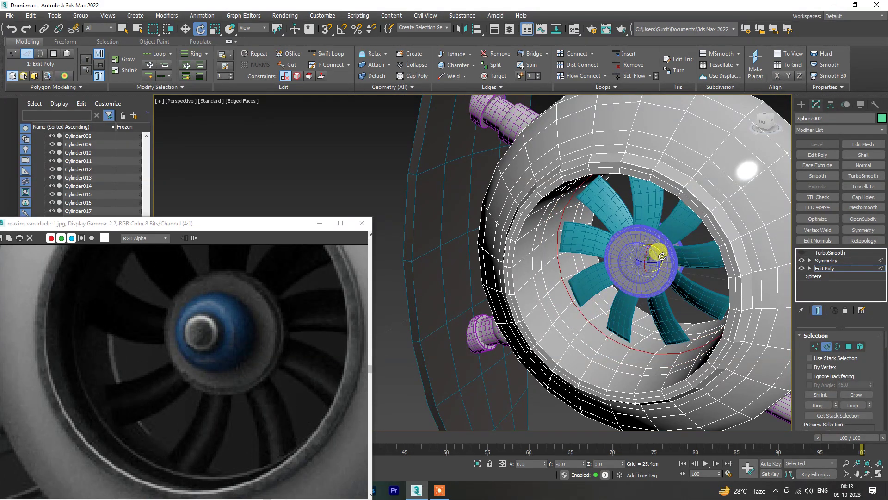
scroll(581, 288, down, 4)
mouse_move(581, 288)
alt+middle_down()
mouse_move(567, 289)
mouse_move(621, 275)
mouse_move(661, 288)
alt+middle_up()
scroll(621, 274, up, 2)
key(w)
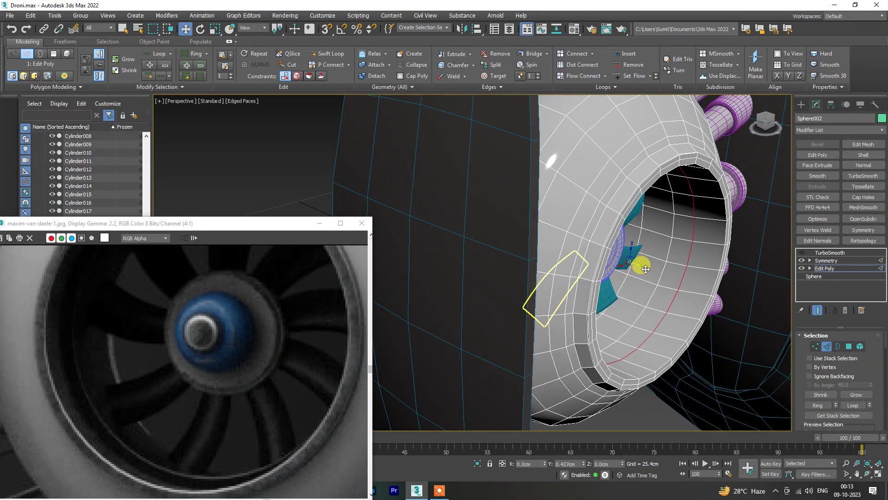
scroll(643, 225, down, 5)
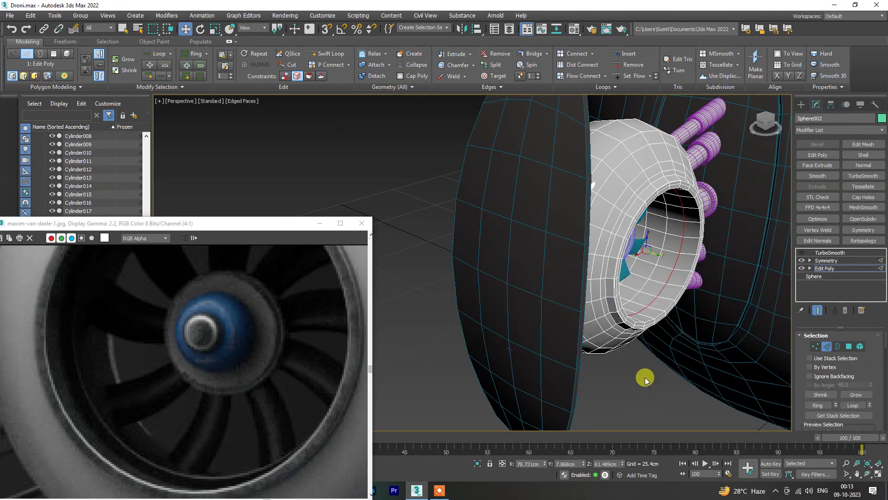
mouse_move(644, 377)
alt+middle_down()
mouse_move(611, 318)
mouse_move(565, 312)
mouse_move(629, 296)
mouse_move(601, 311)
mouse_move(624, 257)
mouse_move(598, 220)
mouse_move(646, 280)
mouse_move(617, 268)
mouse_move(781, 270)
mouse_move(793, 257)
mouse_move(644, 307)
mouse_move(636, 382)
alt+middle_up()
scroll(641, 257, up, 3)
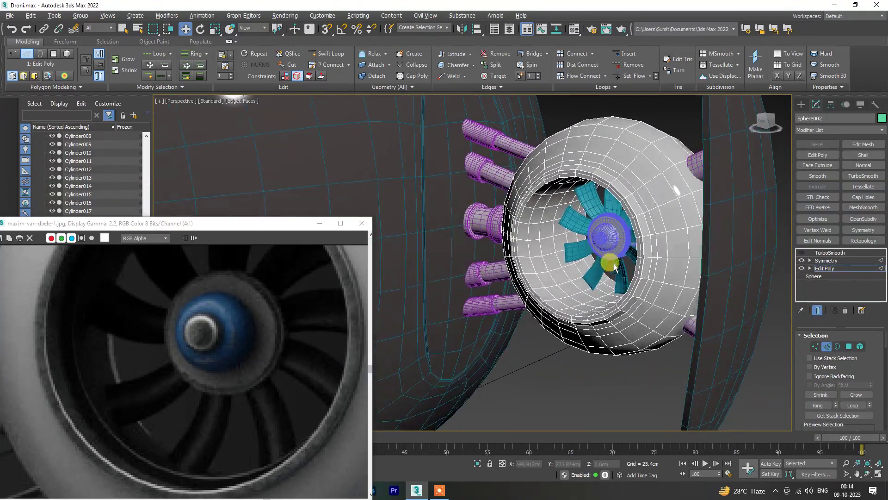
alt+middle_drag(609, 248, 540, 258)
- Detach the intake's inner polygon ring as a clone named Spin rOUND
key(2)
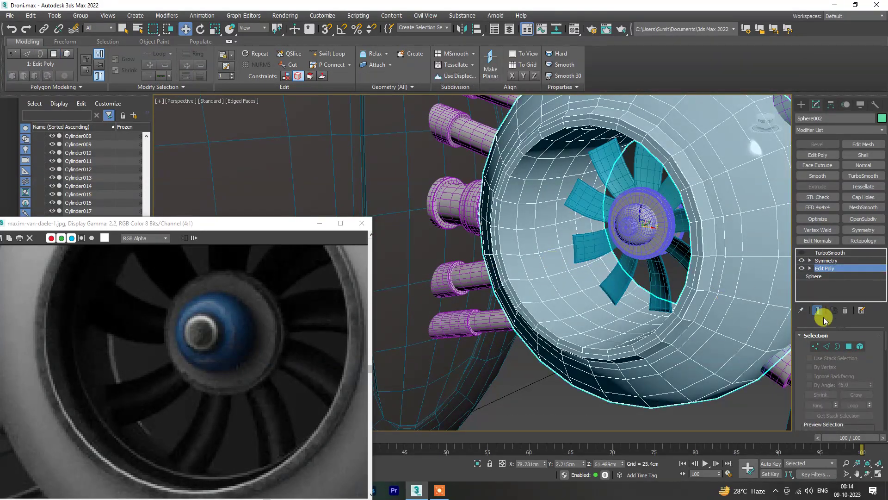
key(4)
click(584, 275)
shift+click(581, 278)
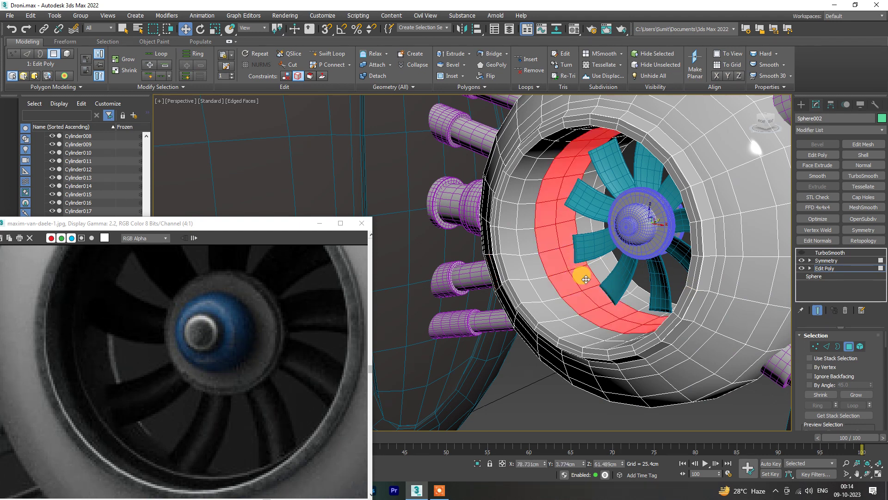
scroll(581, 278, down, 4)
scroll(595, 278, up, 4)
scroll(595, 282, up, 1)
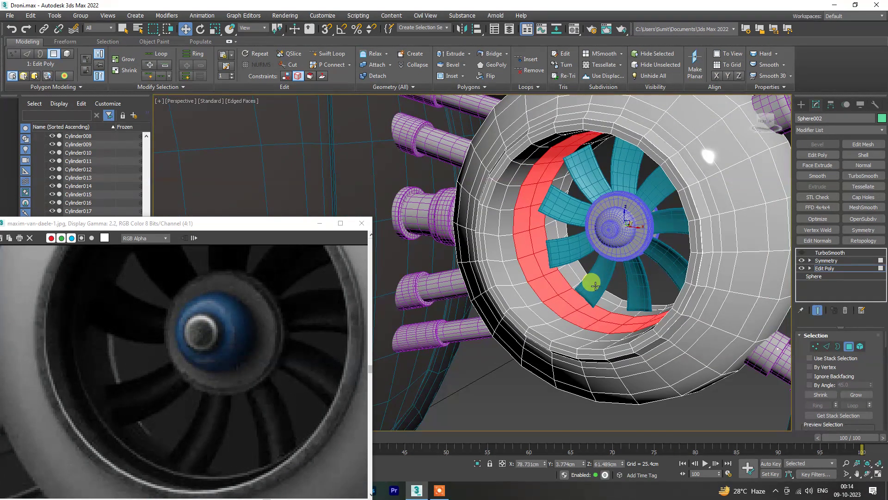
right_click(562, 292)
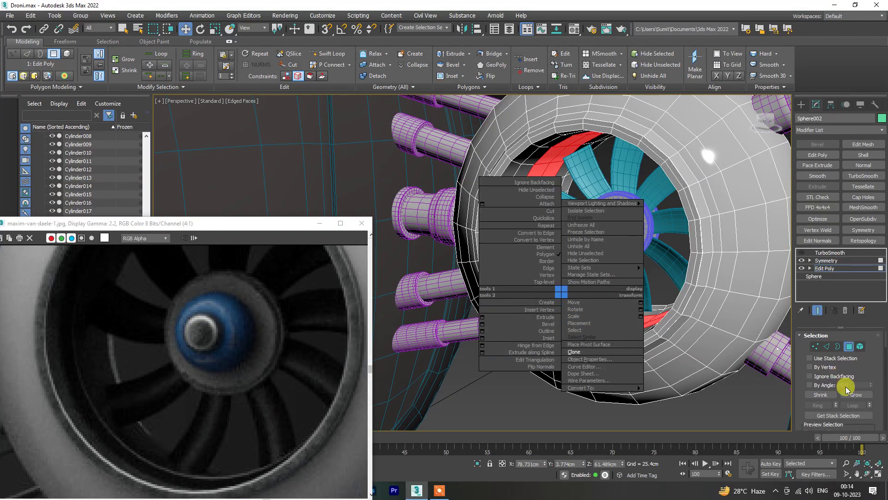
click(389, 74)
text(Spin rOUND)
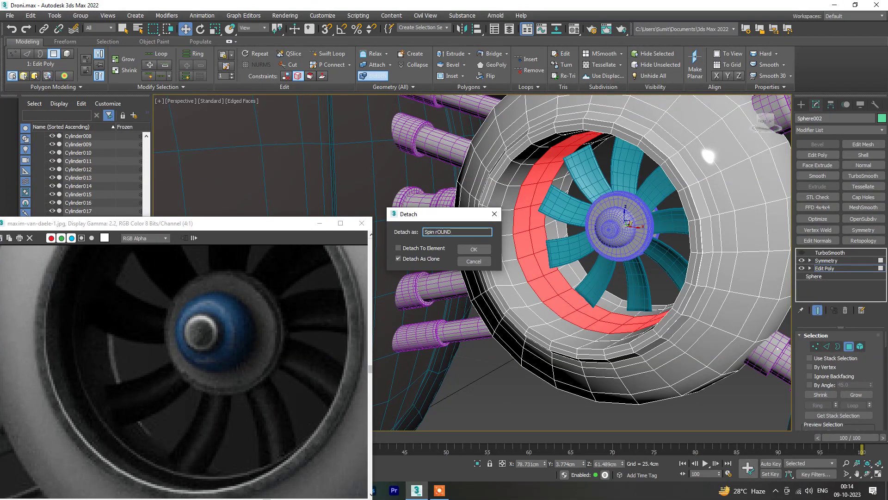
key(Return)
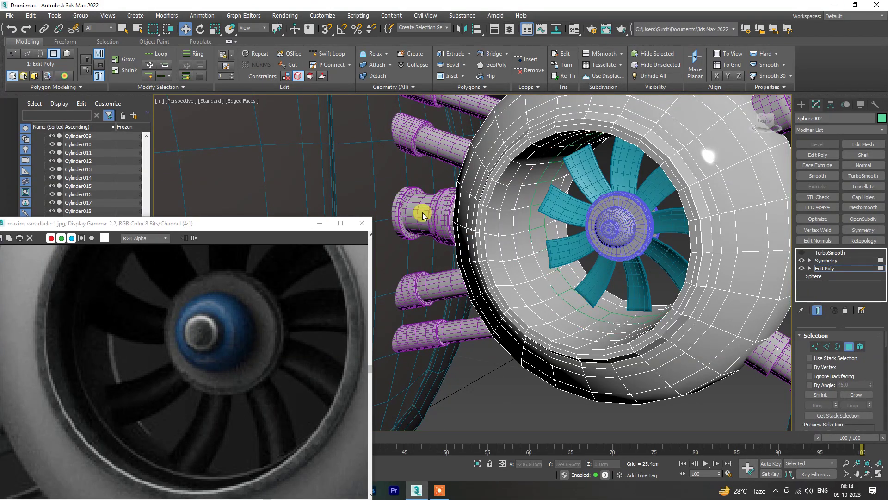
- Select the detached Spin rOUND ring in the Scene Explorer
click(520, 234)
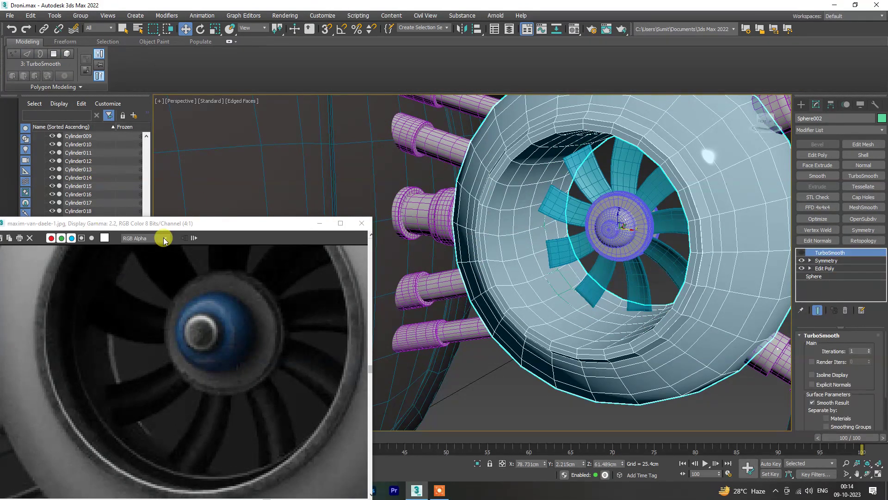
click(320, 223)
click(74, 261)
click(76, 385)
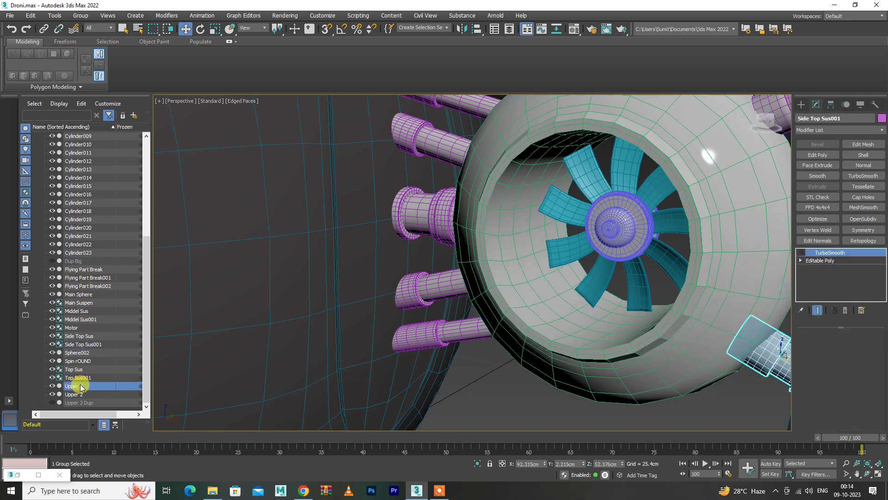
click(77, 353)
mouse_move(520, 239)
alt+middle_down()
mouse_move(502, 256)
mouse_move(377, 255)
alt+middle_up()
alt+middle_drag(665, 232, 635, 258)
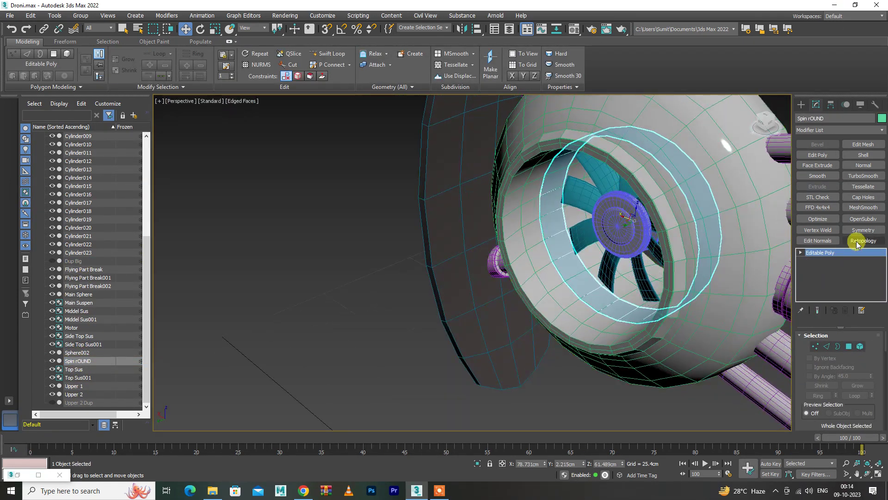
- Add a Symmetry modifier mirrored on Z with Flip, then isolate the ring with Alt+Q
click(863, 230)
click(826, 369)
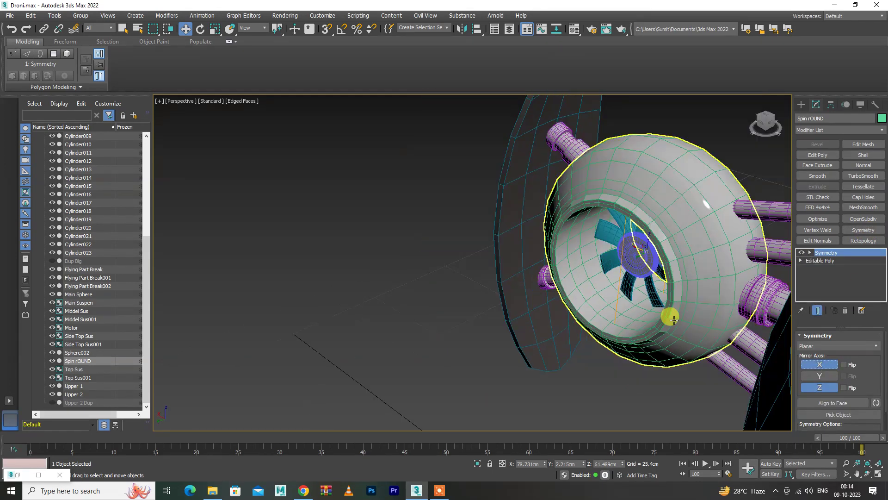
alt+middle_drag(668, 317, 703, 294)
click(814, 375)
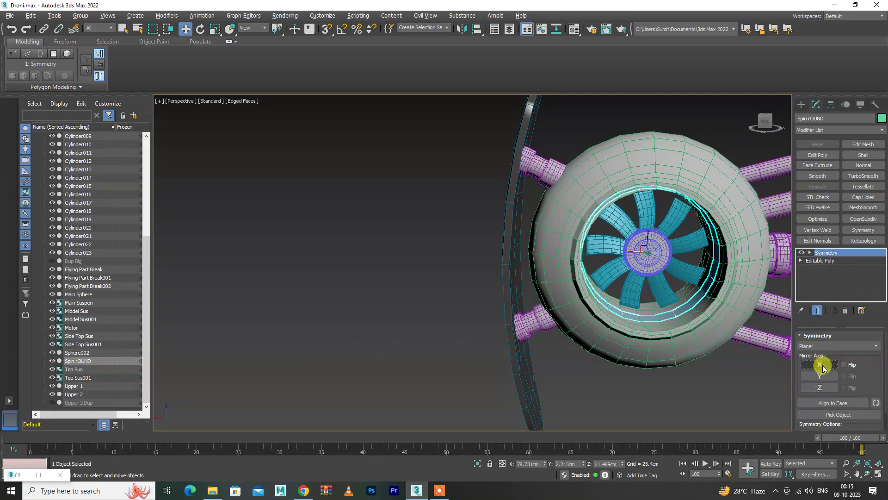
click(821, 387)
click(843, 387)
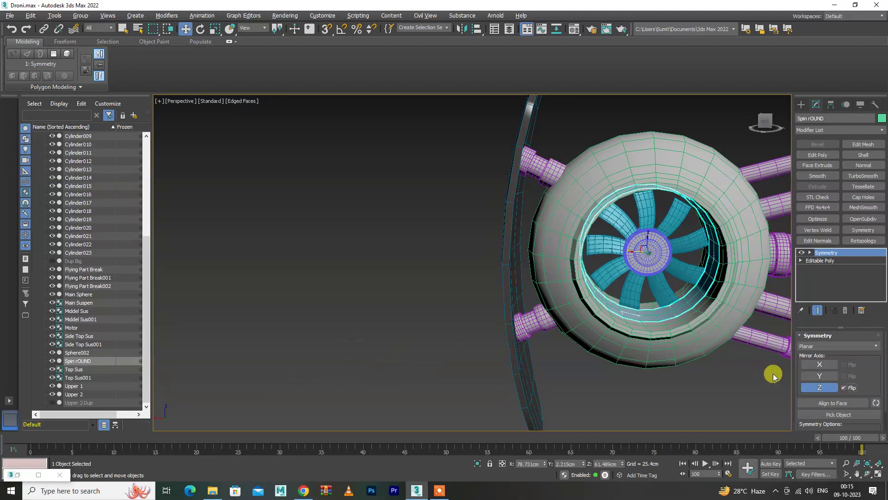
alt+middle_drag(773, 371, 745, 390)
scroll(643, 282, up, 3)
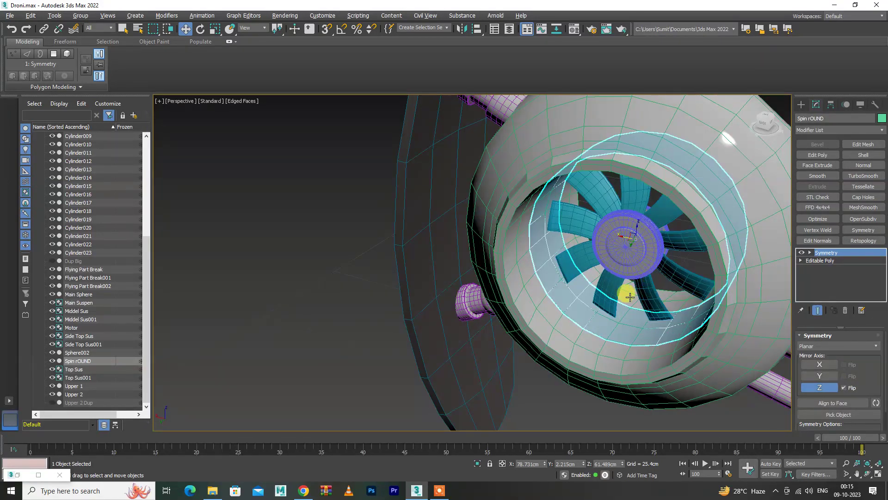
key(alt+q)
- Check the ring's existing Symmetry by toggling its Z flip off and on
key(2)
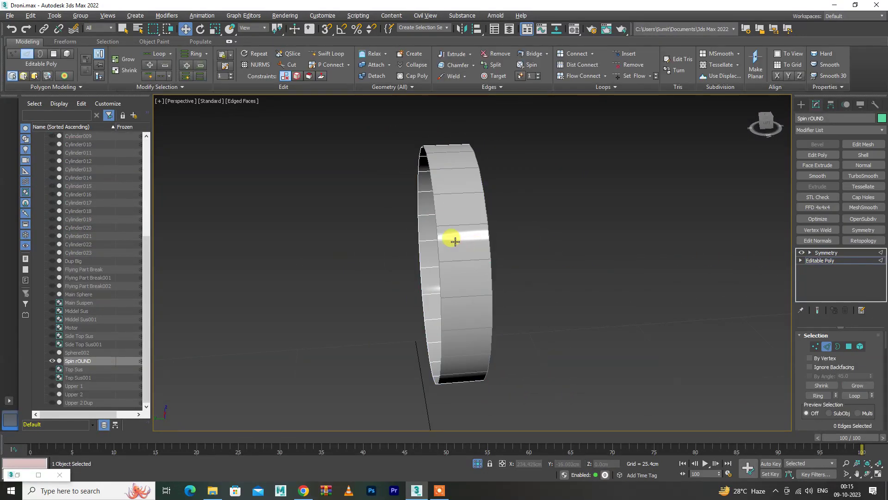
click(826, 252)
click(844, 388)
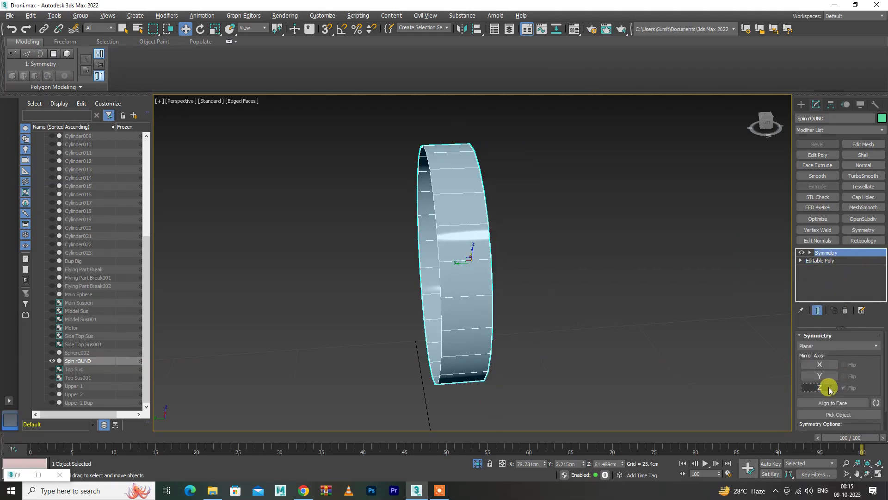
click(845, 389)
click(828, 260)
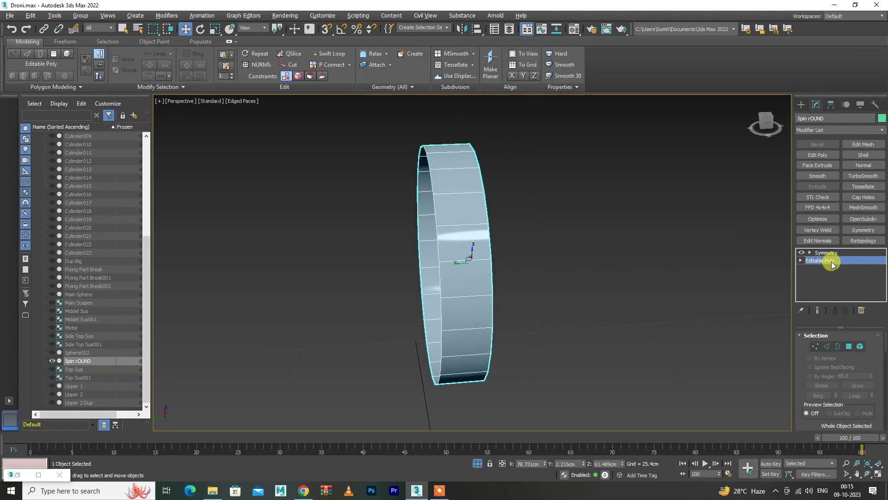
click(836, 252)
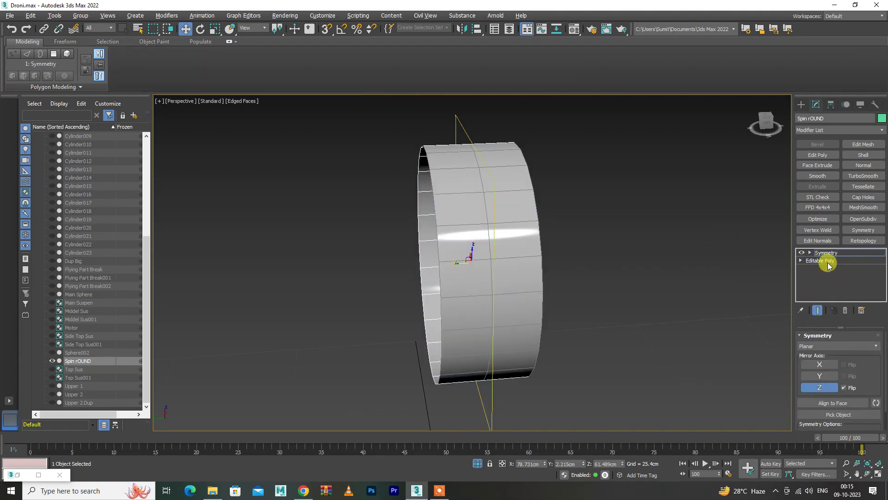
click(827, 262)
- Replace the ring's Symmetry modifier with a fresh one mirrored on the Z axis
click(831, 348)
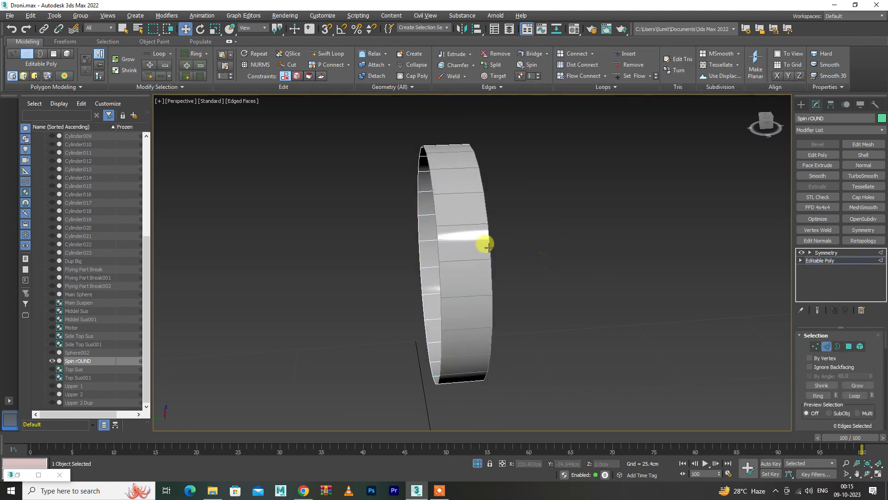
click(826, 253)
click(845, 310)
key(1)
key(1)
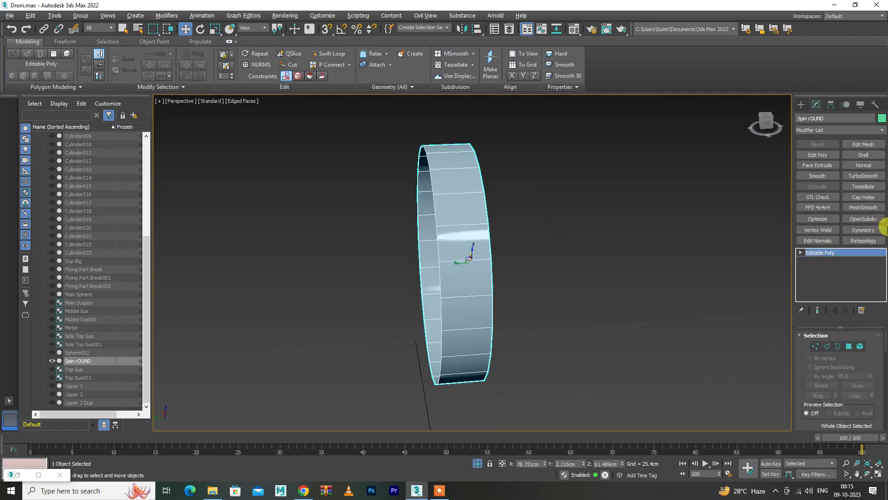
click(863, 230)
click(820, 387)
- Enable Flip and Show End Result on the new Symmetry modifier
click(843, 388)
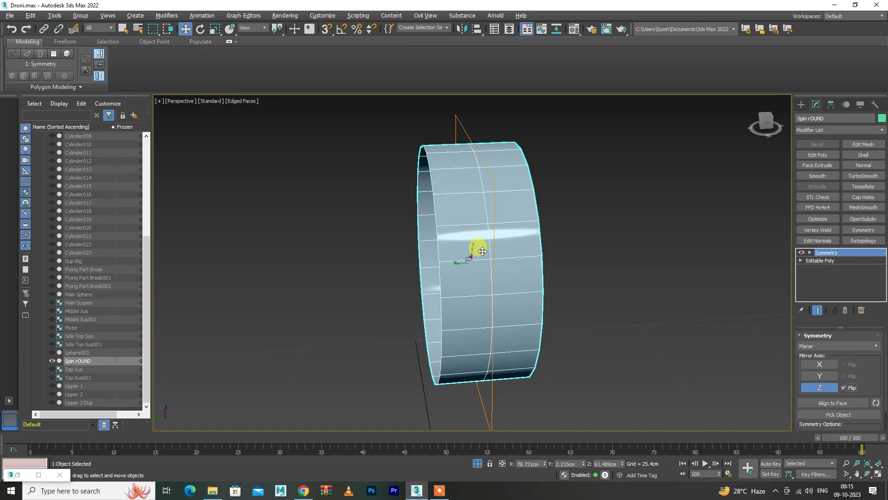
click(829, 260)
click(818, 311)
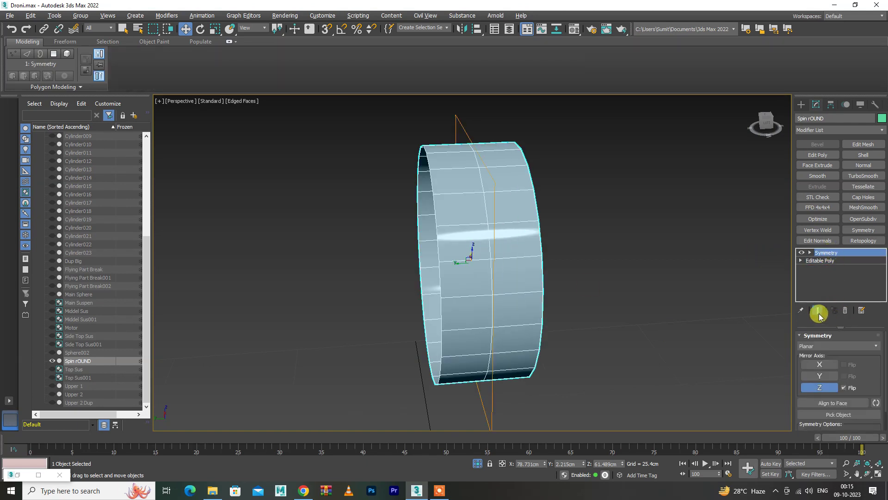
click(820, 261)
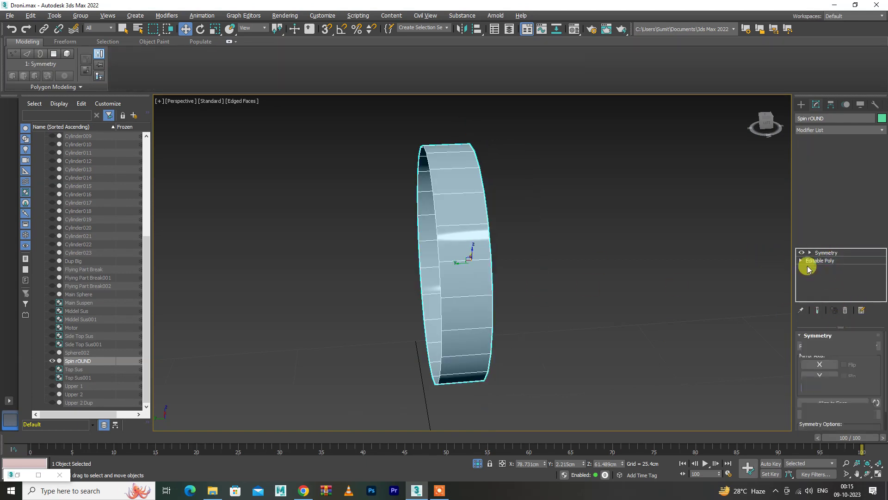
click(818, 310)
- Select the ring's Editable Poly and switch to Edge sub-object mode
key(Up)
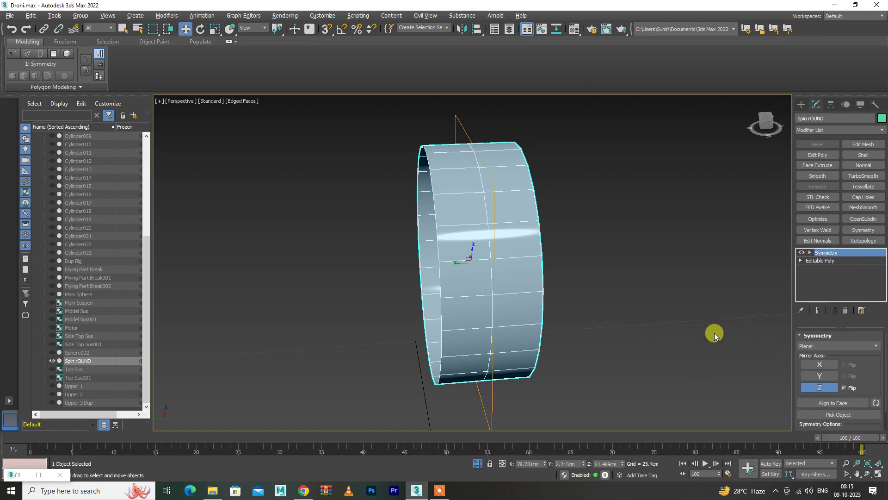
click(820, 261)
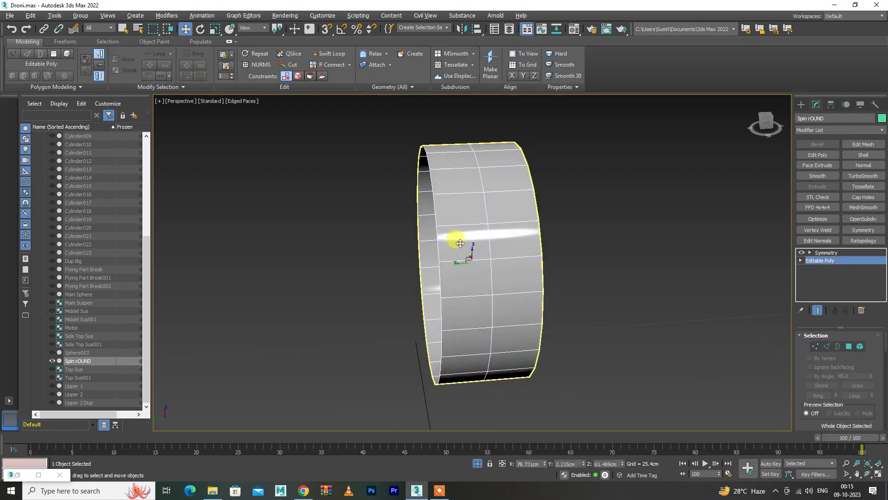
scroll(460, 243, up, 4)
key(2)
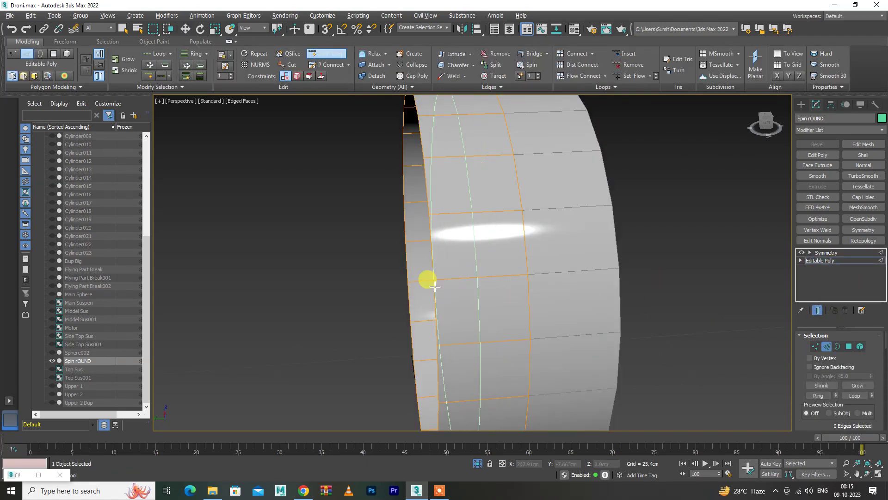
scroll(555, 278, down, 5)
scroll(550, 266, down, 2)
- Add TurboSmooth to the ring and move it to the top of the stack
mouse_move(549, 266)
alt+middle_down()
mouse_move(599, 262)
mouse_move(648, 232)
alt+middle_up()
click(863, 176)
key(z)
key(w)
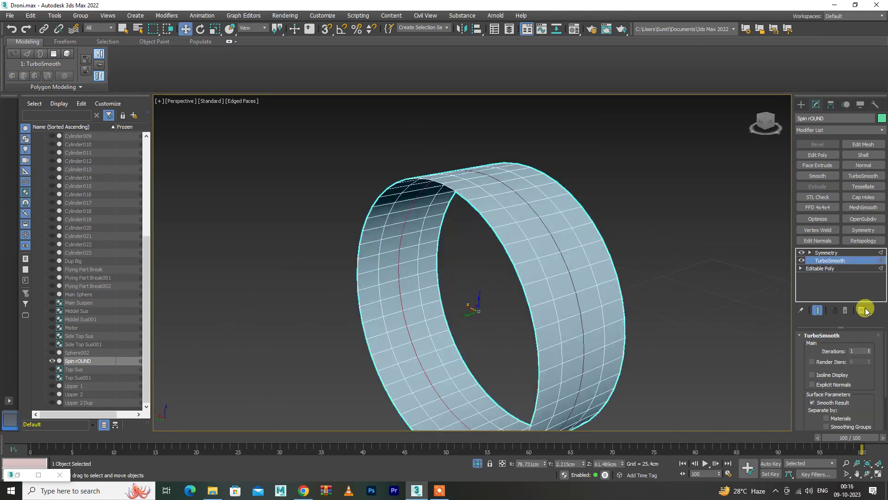
click(835, 268)
drag(828, 265, 835, 250)
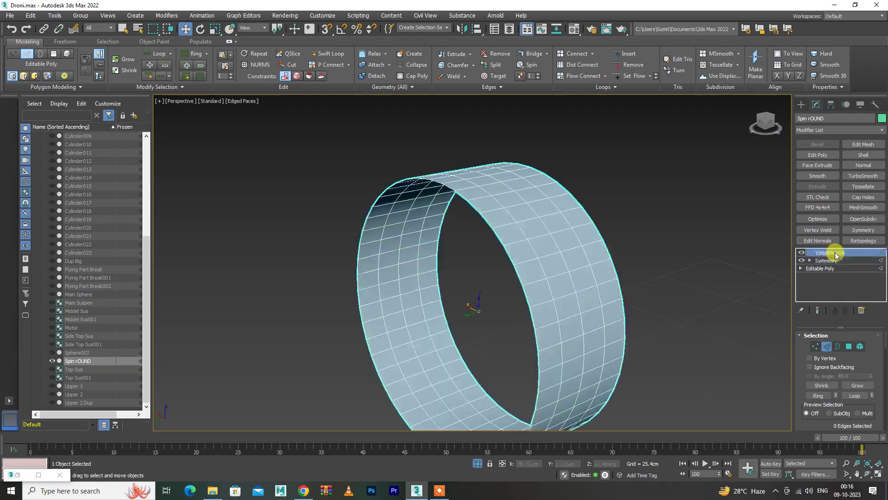
- Add a Shell with 0.109cm inner amount, then disable TurboSmooth and Shell
click(863, 155)
mouse_move(663, 242)
alt+middle_down()
mouse_move(656, 238)
mouse_move(825, 318)
alt+middle_up()
mouse_move(870, 347)
mouse_down()
mouse_move(866, 323)
mouse_move(869, 360)
mouse_up()
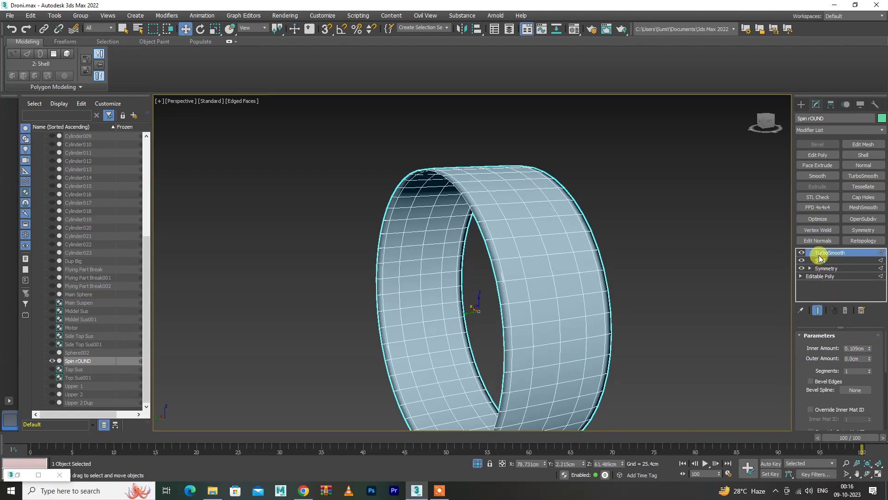
click(675, 292)
mouse_move(674, 293)
alt+middle_down()
mouse_move(698, 291)
mouse_move(656, 290)
alt+middle_up()
key(ctrl+z)
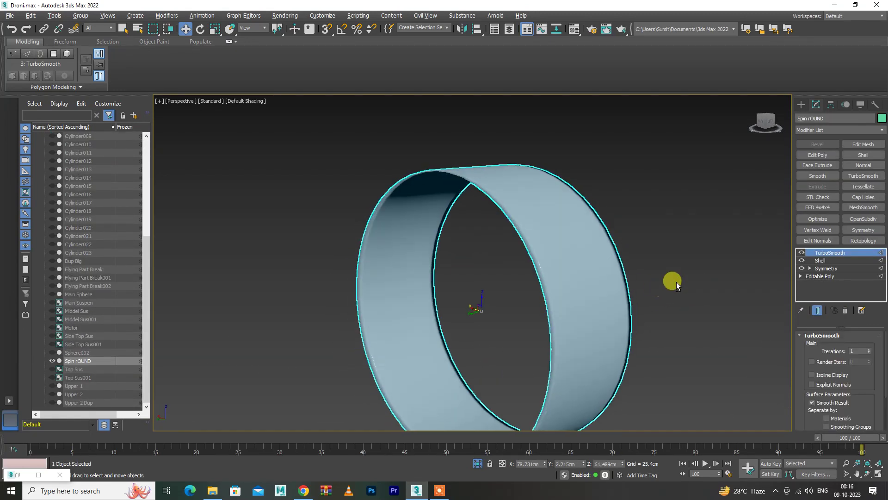
click(802, 252)
click(820, 276)
- Insert a Swift Loop edge loop around the ring
key(2)
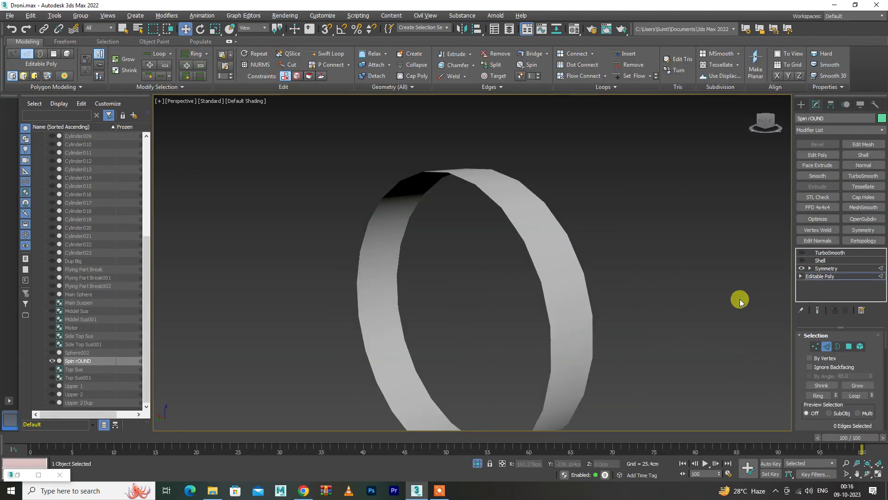
click(817, 309)
scroll(637, 275, up, 3)
key(alt+shift+w)
scroll(561, 236, up, 3)
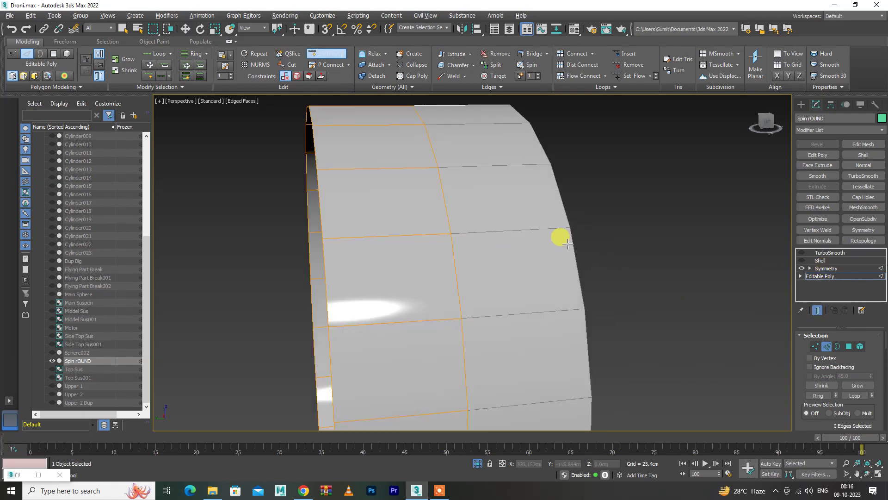
scroll(553, 228, up, 2)
alt+middle_drag(554, 228, 502, 234)
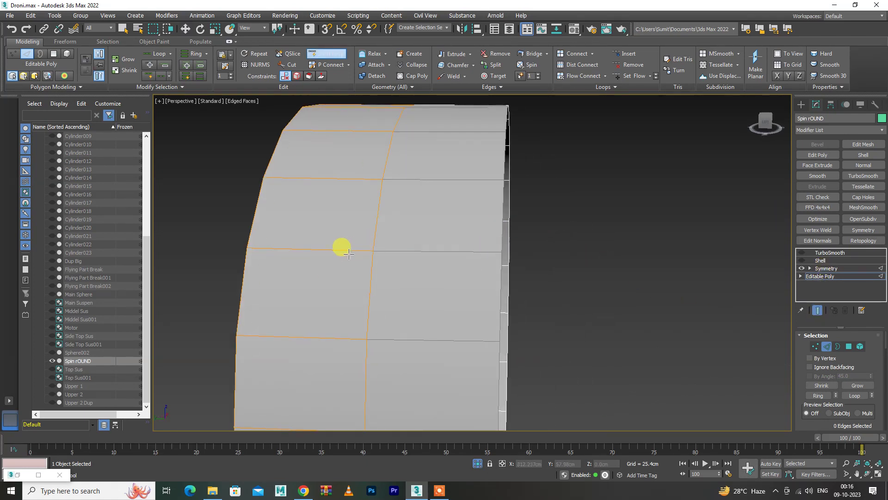
alt+middle_drag(254, 249, 369, 250)
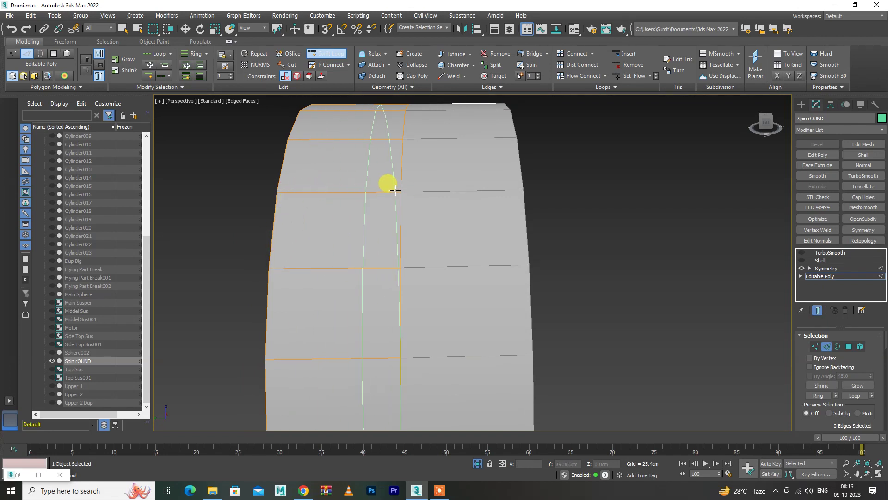
alt+middle_drag(366, 193, 354, 236)
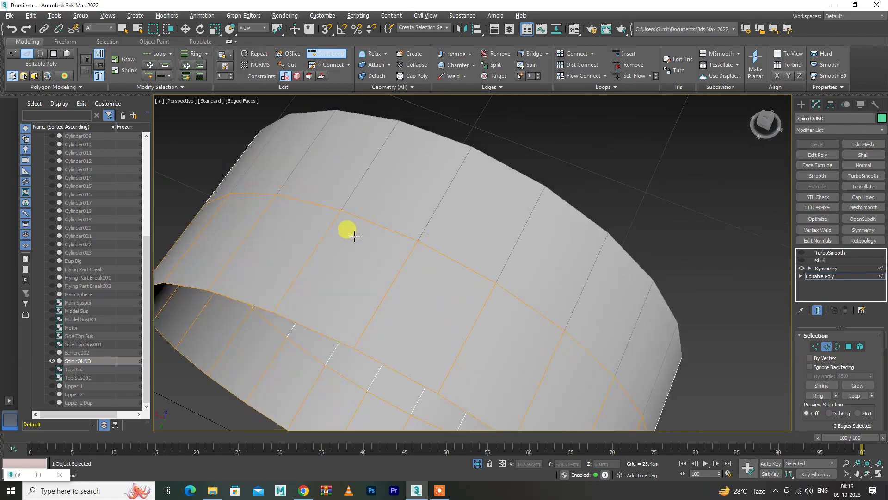
click(360, 342)
mouse_move(360, 343)
alt+middle_down()
mouse_move(407, 281)
mouse_move(532, 300)
alt+middle_up()
- Re-enable the ring's Shell at 0.155cm inner amount and turn TurboSmooth back on
scroll(541, 304, down, 3)
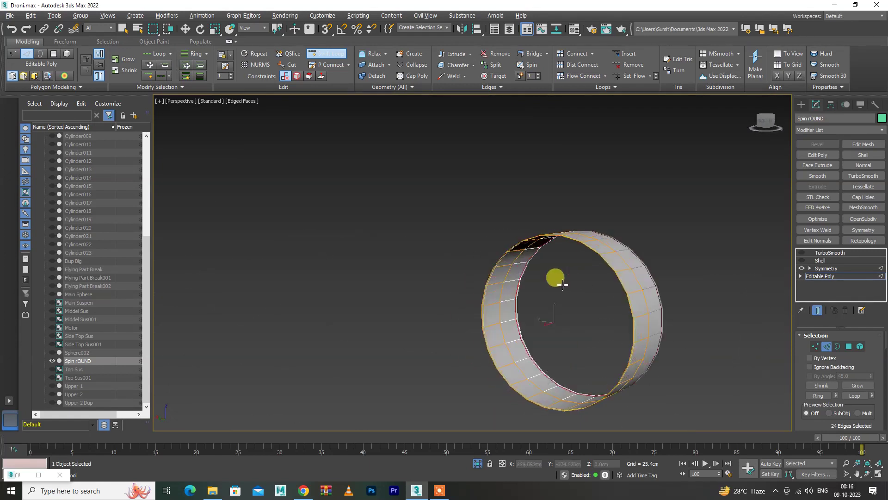
click(802, 260)
scroll(631, 333, up, 2)
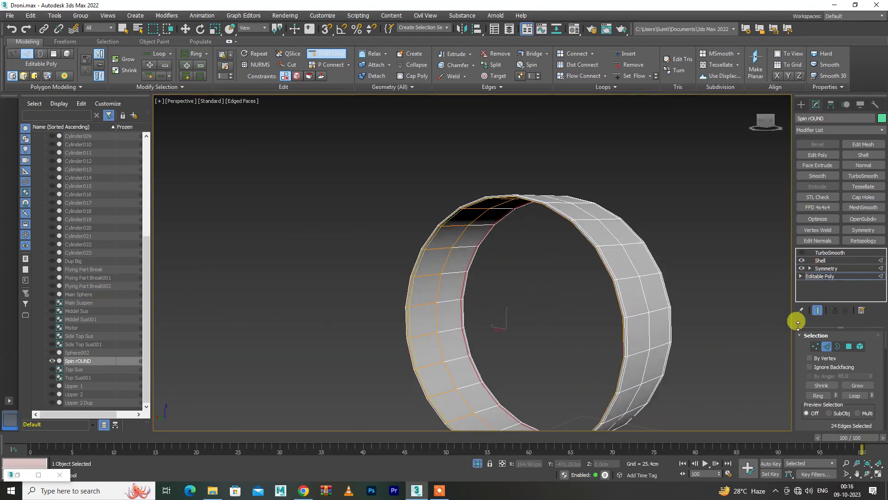
click(829, 261)
drag(868, 348, 868, 339)
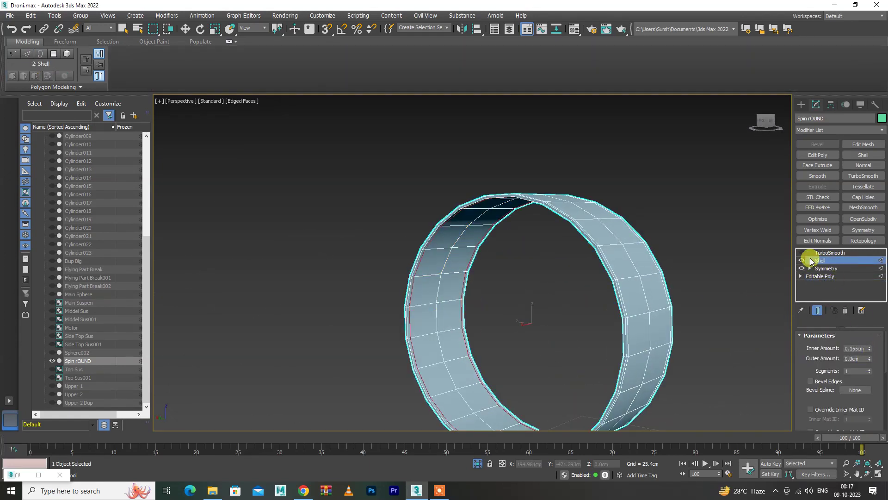
click(802, 252)
- Exit Isolate mode to show the whole drone again
key(F4)
key(w)
click(476, 464)
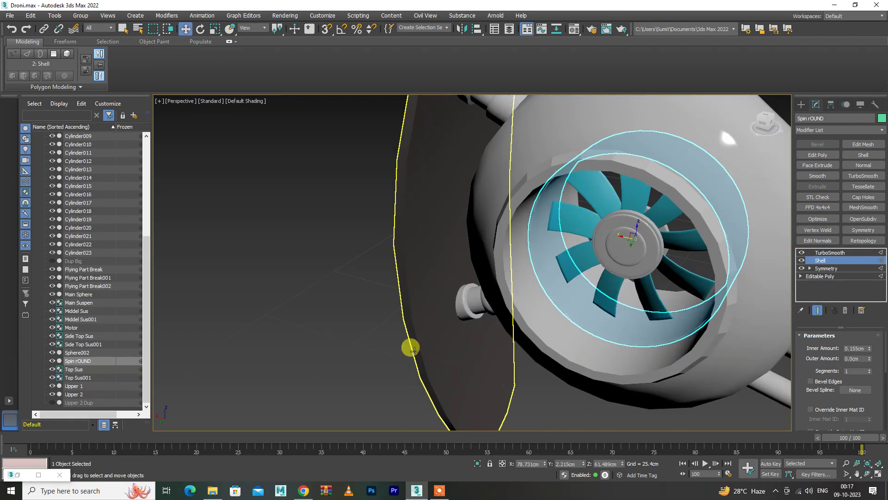
key(F4)
scroll(383, 339, down, 3)
- Orbit to a front view of the drone and clear the selection
alt+middle_drag(383, 339, 562, 311)
scroll(630, 326, up, 2)
click(630, 328)
alt+middle_drag(630, 328, 646, 326)
scroll(583, 346, down, 3)
scroll(575, 290, up, 5)
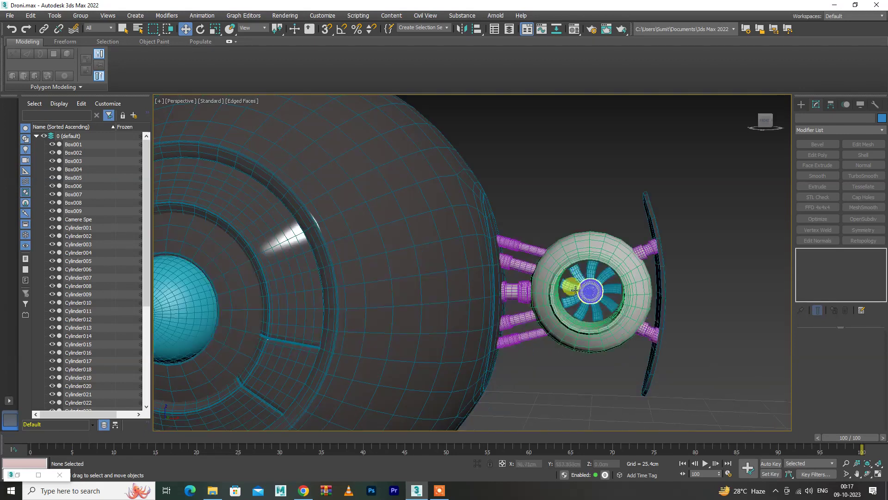
drag(523, 213, 641, 355)
- Select the nine fan blades Box001–Box009 and group them as WINGS
click(595, 367)
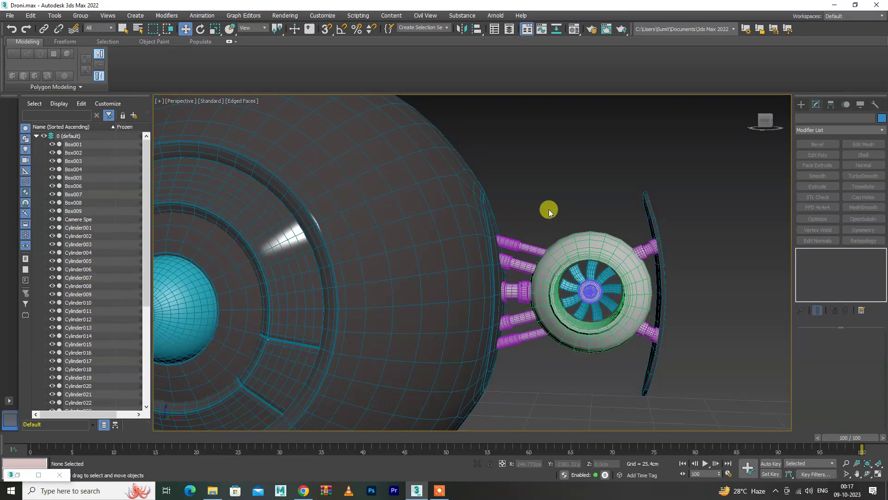
scroll(569, 243, up, 5)
click(634, 267)
scroll(634, 267, down, 3)
ctrl+click(671, 259)
ctrl+click(712, 315)
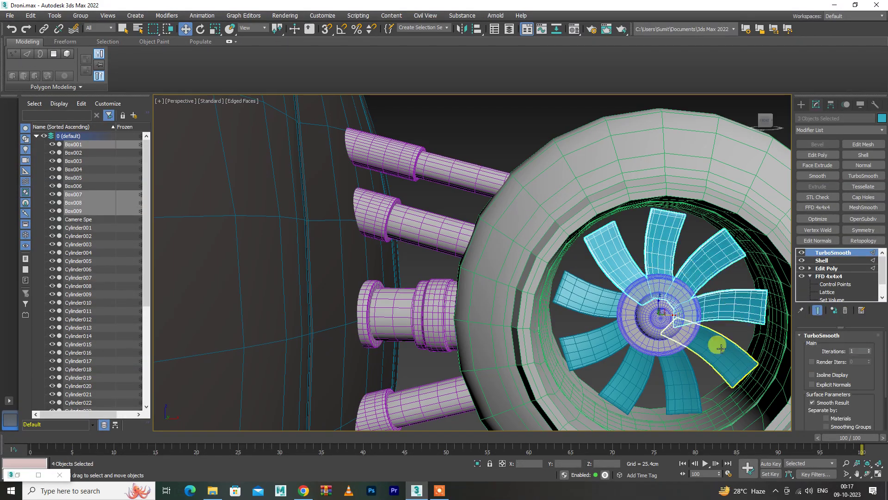
ctrl+click(708, 345)
ctrl+click(685, 377)
ctrl+click(633, 384)
ctrl+click(590, 344)
ctrl+click(576, 298)
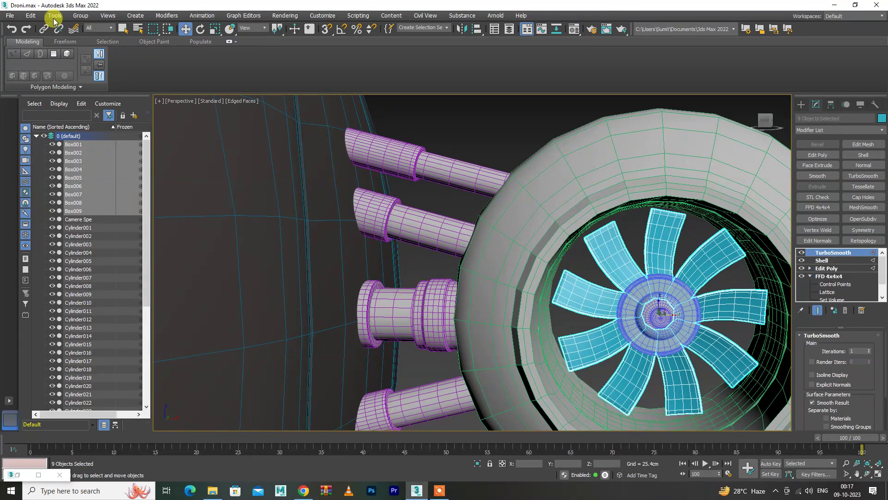
click(78, 15)
text(w)
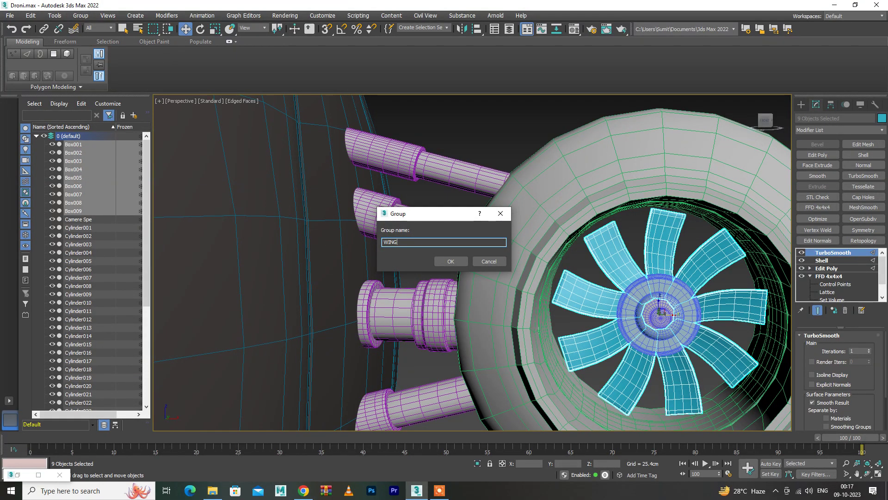
text(S)
key(Return)
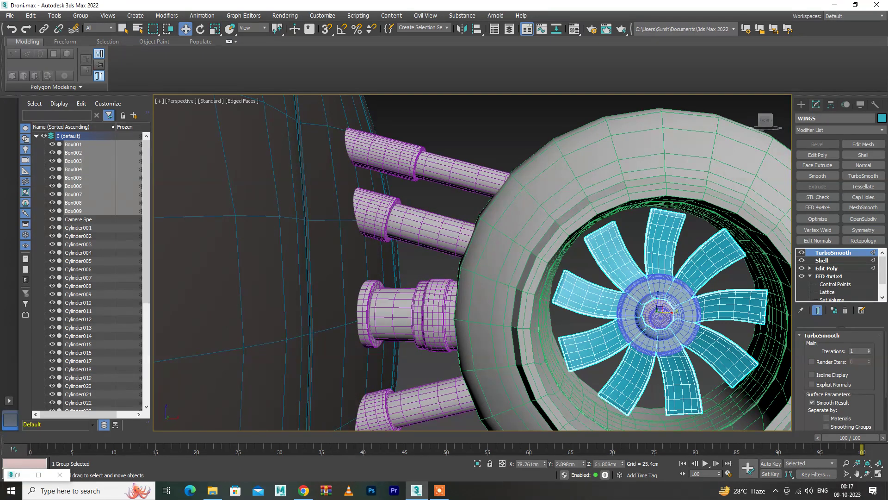
- Frame the WINGS group, clear the selection and bring up the drone reference picture
key(z)
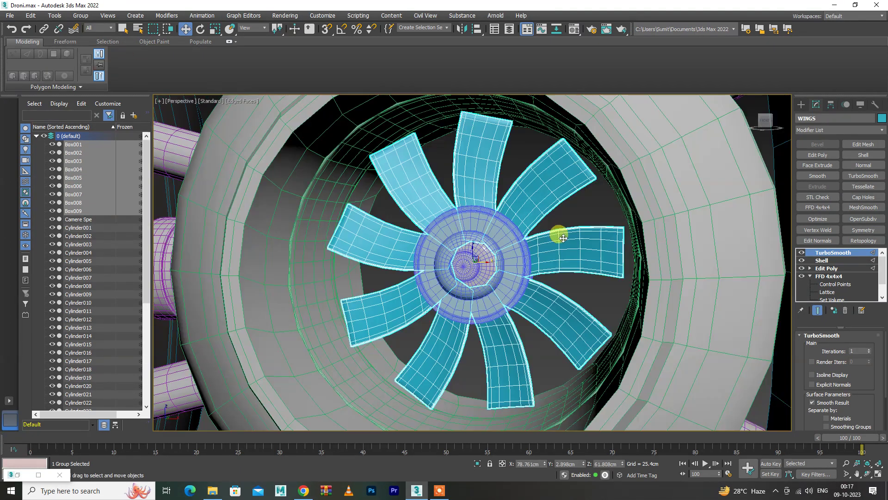
scroll(680, 321, down, 5)
click(682, 319)
scroll(684, 313, down, 3)
scroll(651, 329, down, 2)
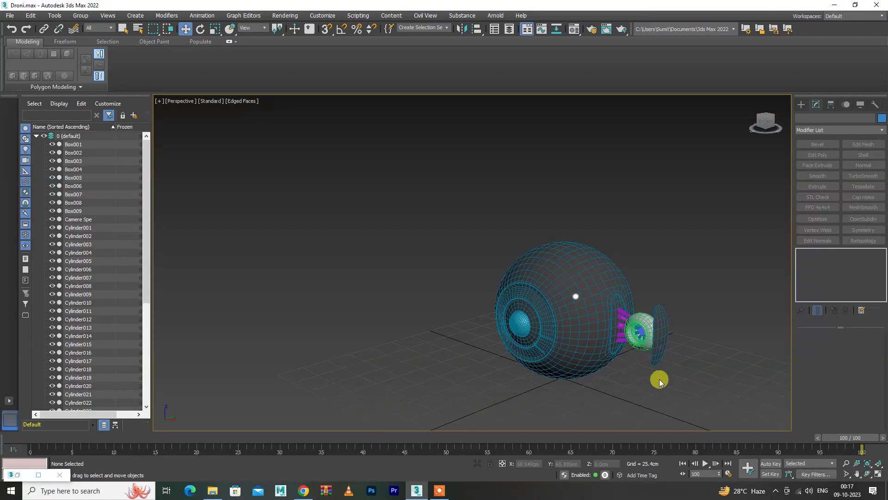
click(39, 475)
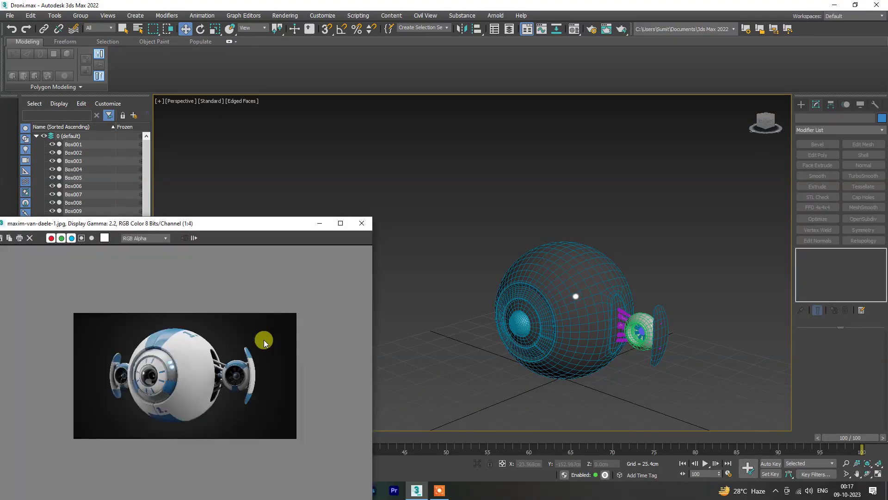
- Group the engine pod's fan ring parts as Motor Windg
click(627, 312)
scroll(654, 253, up, 3)
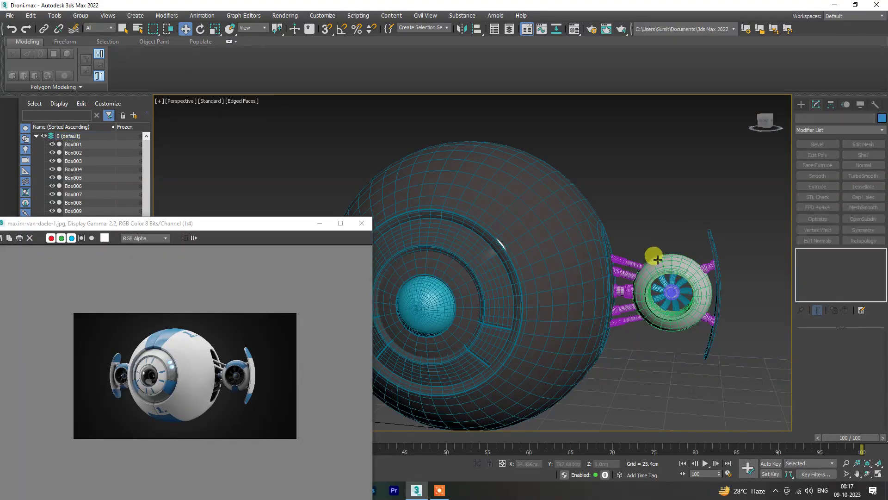
click(655, 267)
scroll(661, 259, up, 2)
scroll(680, 240, up, 3)
click(688, 229)
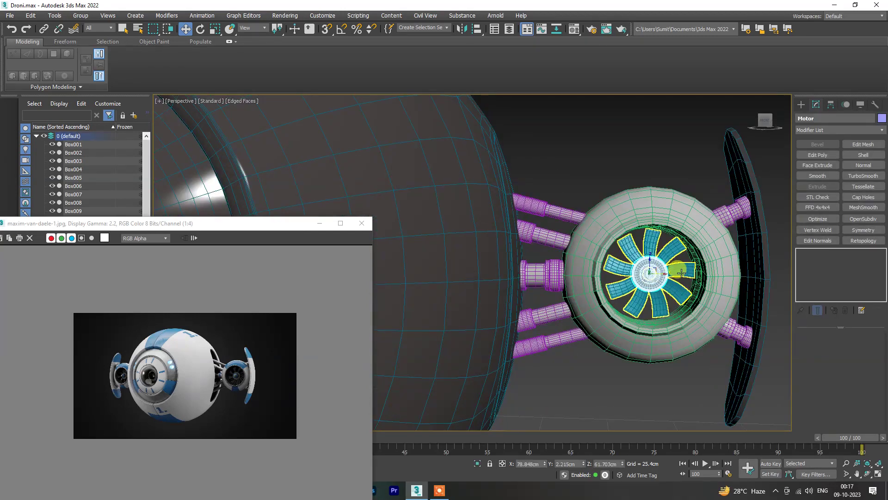
click(80, 15)
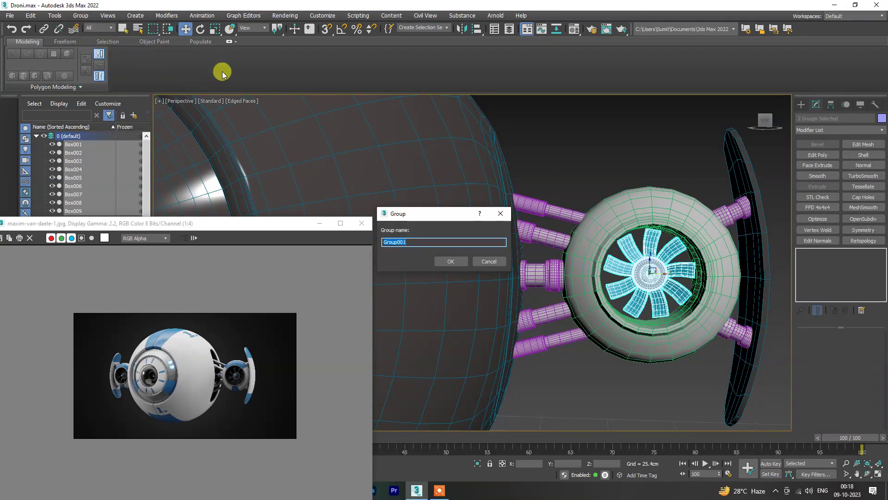
text(Motor Windg)
key(Return)
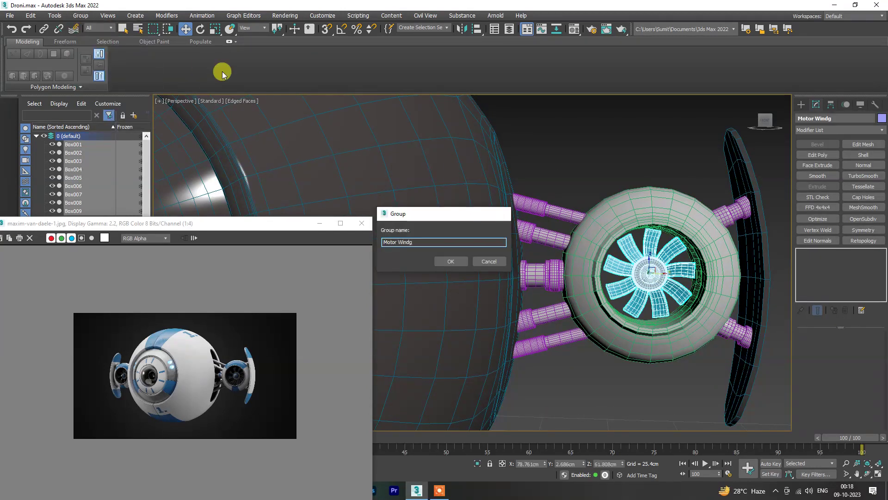
- Group the pod housing Sphere002 as Mini
click(705, 191)
click(80, 15)
text(Mini)
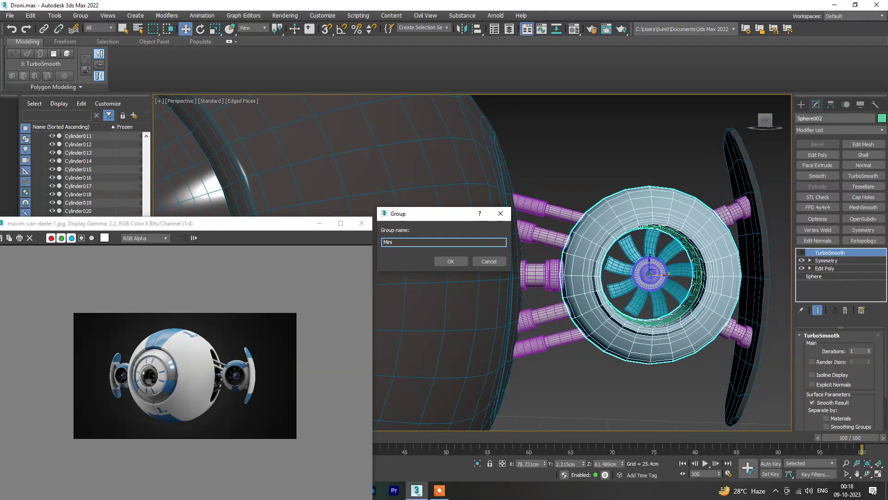
key(Return)
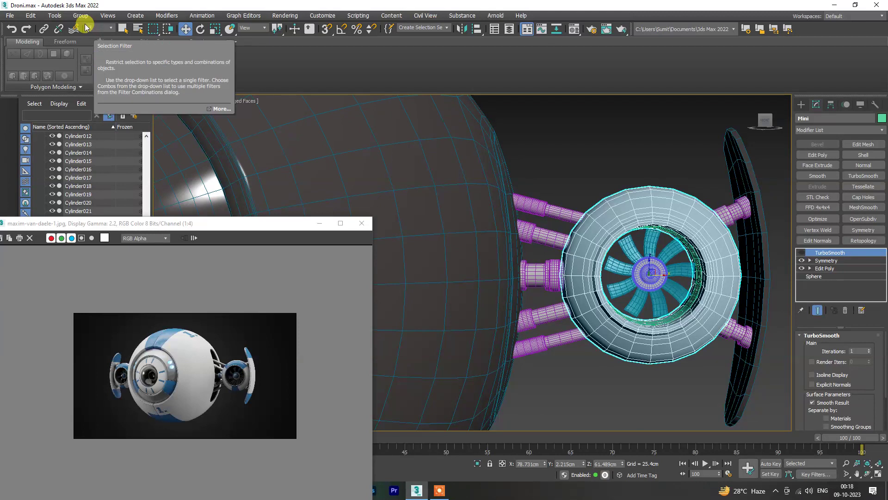
click(609, 195)
- Close the reference picture and start renaming Sphere002 from the scene list
click(315, 223)
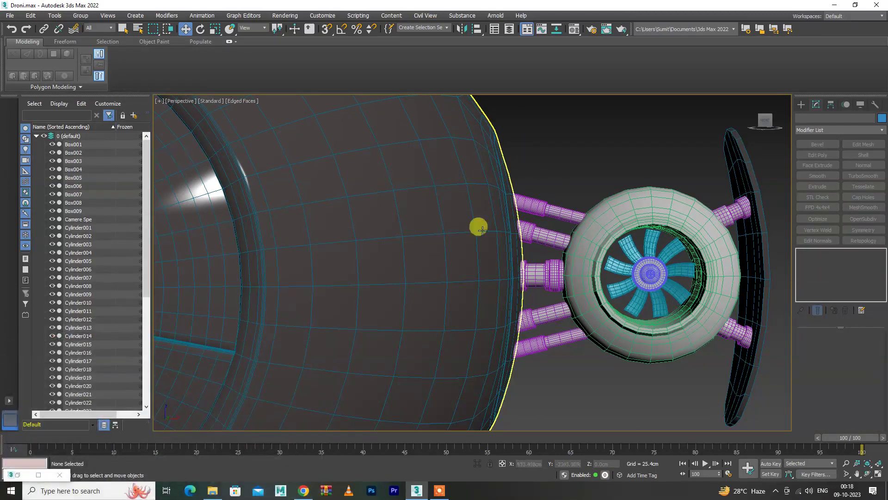
click(574, 222)
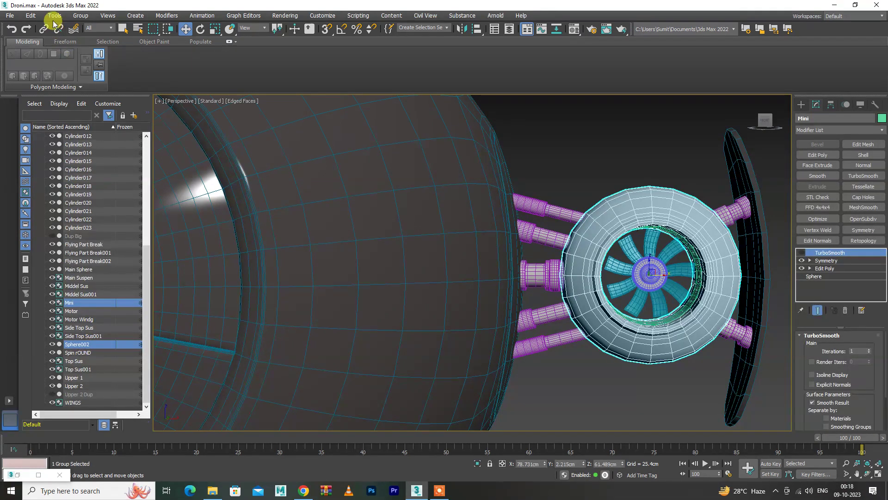
click(599, 198)
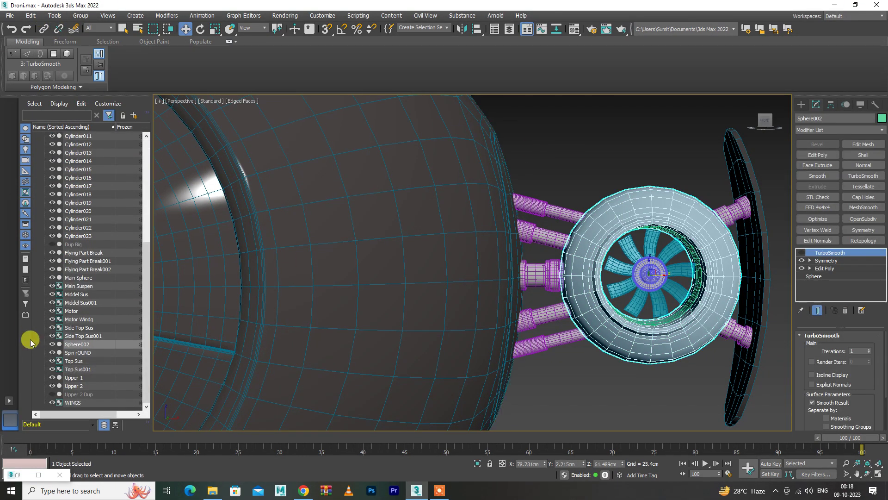
right_click(92, 344)
click(110, 382)
- Group the fan wheel parts as 'Wing Machine'
click(597, 183)
click(617, 242)
click(80, 15)
click(84, 25)
text(Wing Maching)
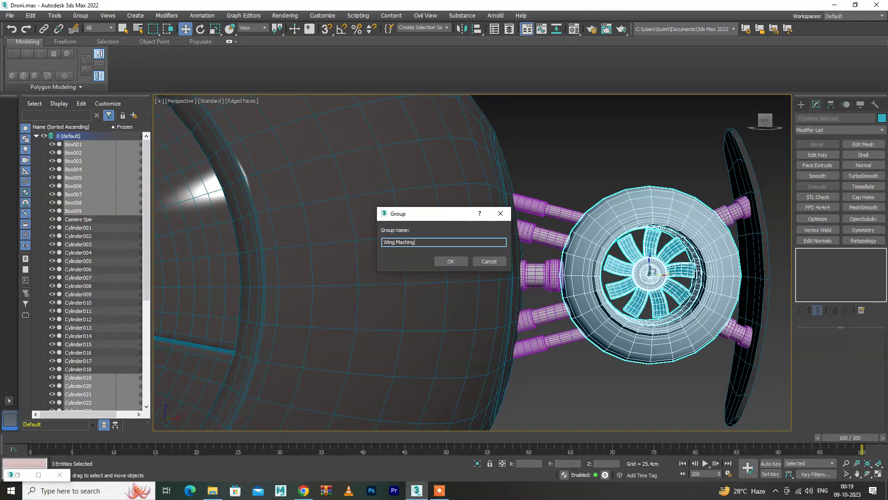
key(BackSpace)
text(e)
key(Return)
- Group the five support arms and two pink pegs as Suspension
click(586, 143)
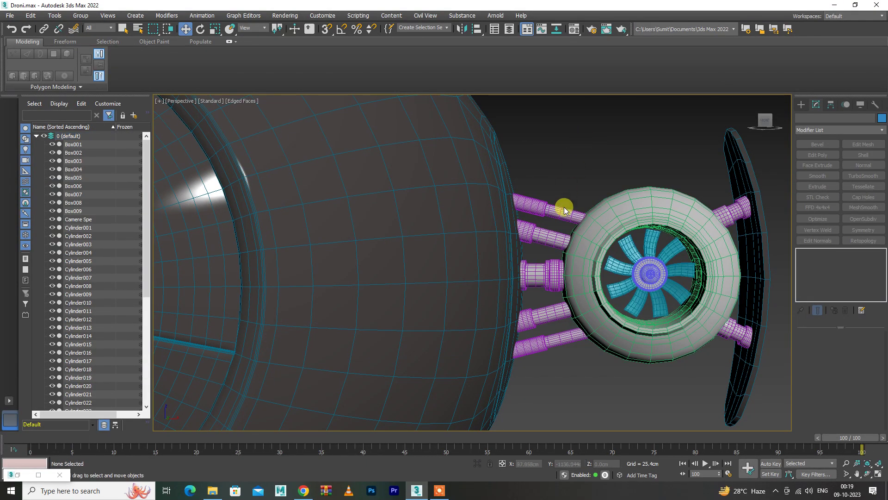
ctrl+click(556, 206)
ctrl+click(539, 234)
ctrl+click(539, 275)
ctrl+click(539, 307)
ctrl+click(537, 345)
ctrl+click(734, 209)
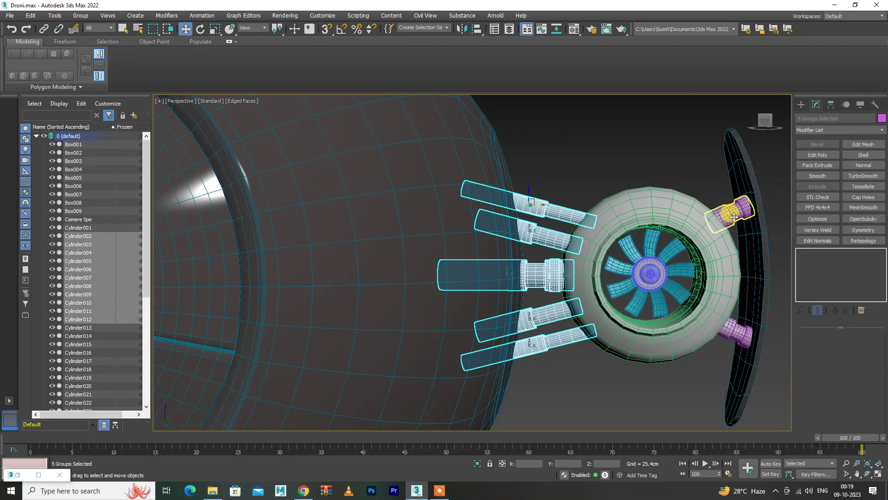
ctrl+click(735, 331)
click(81, 16)
text(Suspension)
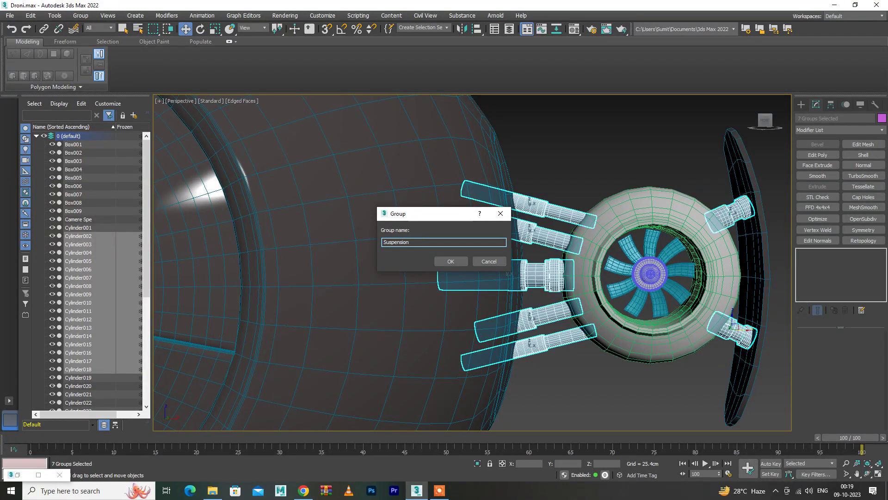
key(Return)
click(616, 151)
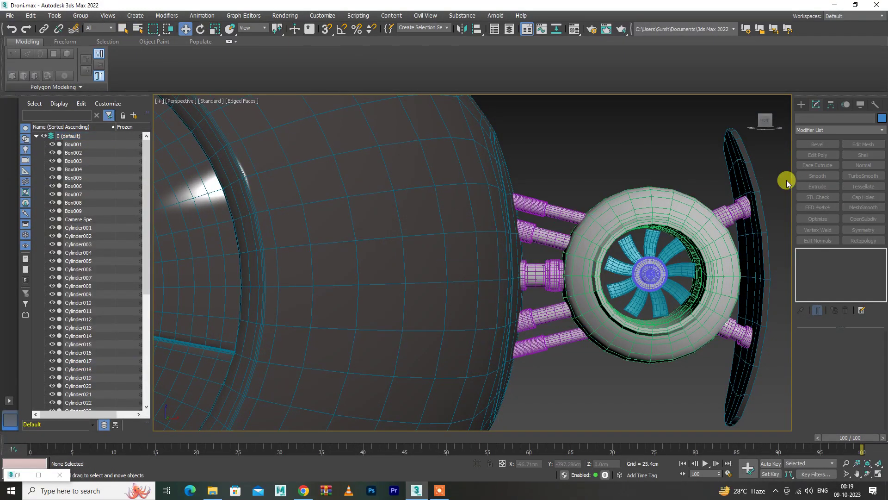
- Start grouping the outer wing ring, Flying Part Break002
click(736, 178)
click(80, 15)
click(86, 25)
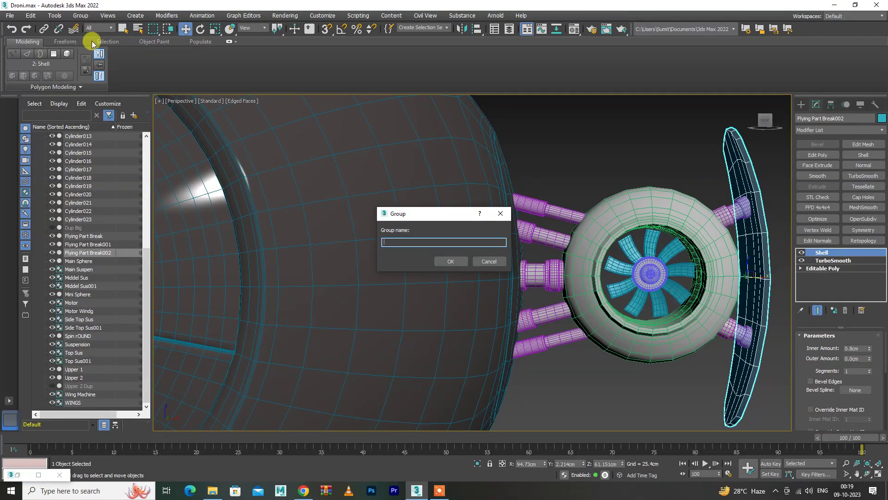
- Dismiss the pending wing grouping and clear the selection
click(489, 265)
scroll(717, 184, down, 5)
mouse_move(717, 184)
alt+middle_down()
mouse_move(690, 222)
mouse_move(615, 281)
mouse_move(632, 258)
alt+middle_up()
click(725, 234)
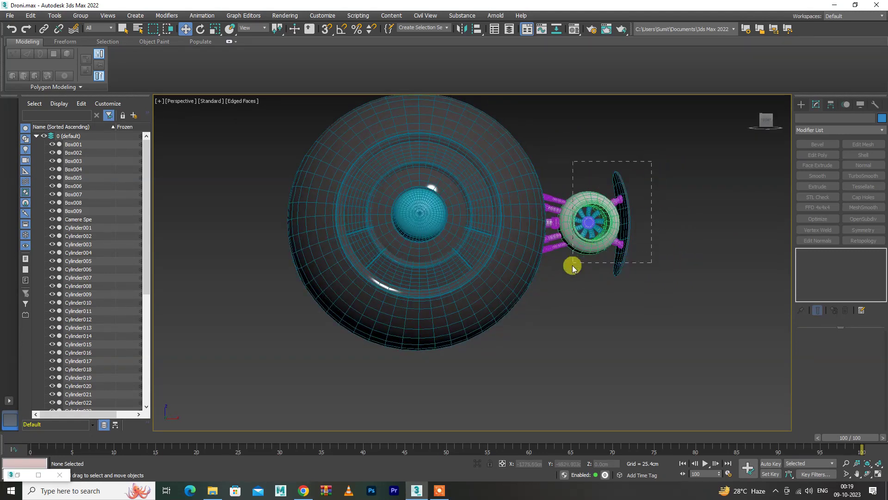
- Try an instanced X-axis mirror of the wheel assembly, then cancel it
drag(554, 295, 555, 295)
click(462, 29)
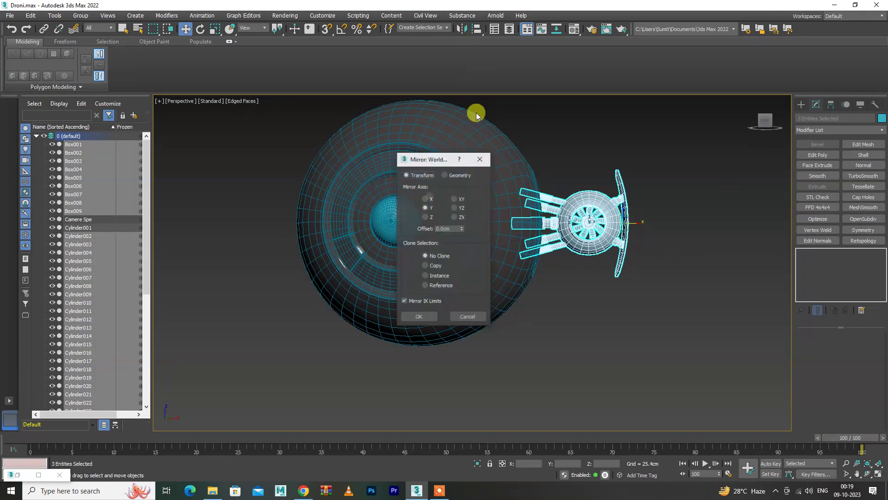
click(429, 276)
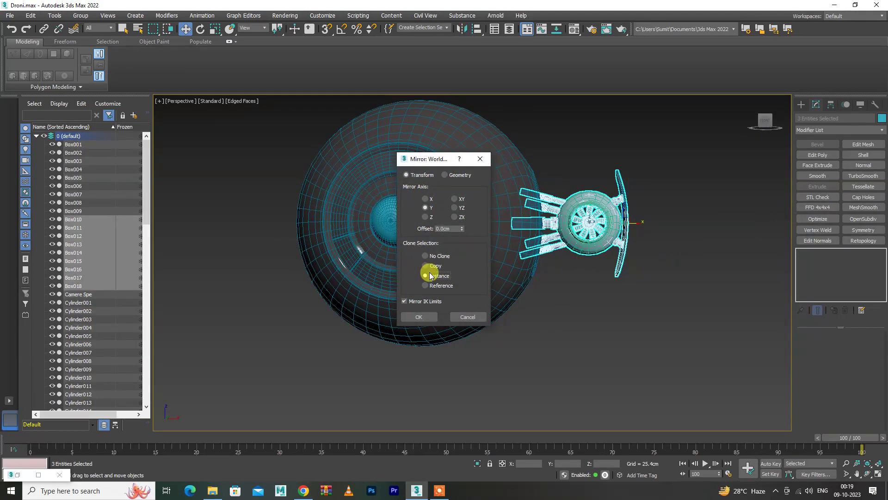
click(425, 200)
mouse_move(462, 229)
mouse_down()
mouse_move(614, 413)
mouse_move(628, 269)
mouse_up()
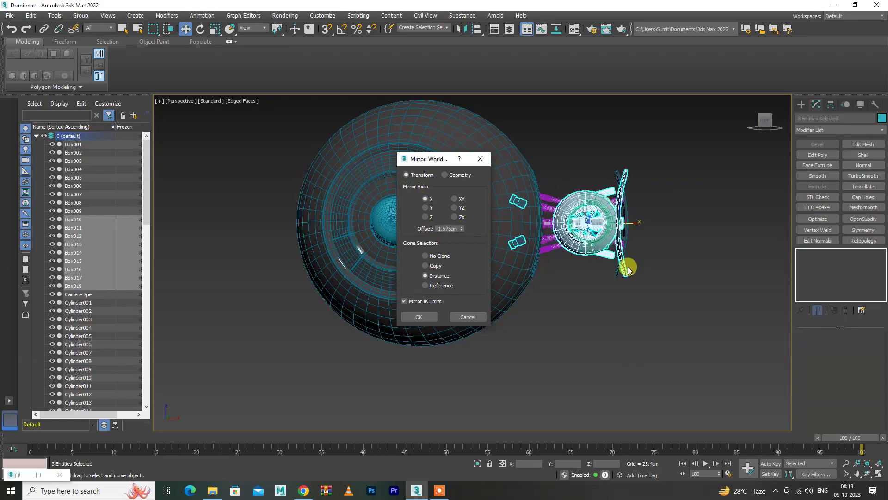
click(467, 317)
- Select the Wing Machine and Suspension groups and start grouping them together
scroll(586, 198, up, 3)
scroll(575, 215, up, 3)
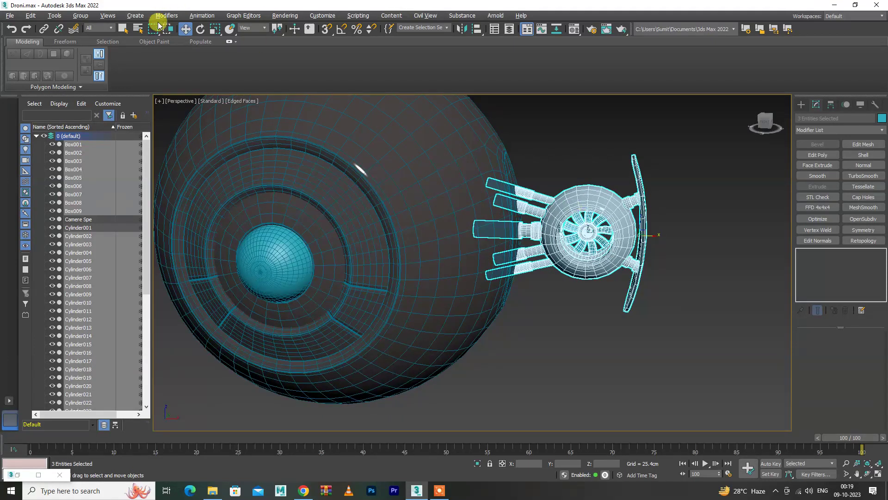
click(80, 15)
click(596, 157)
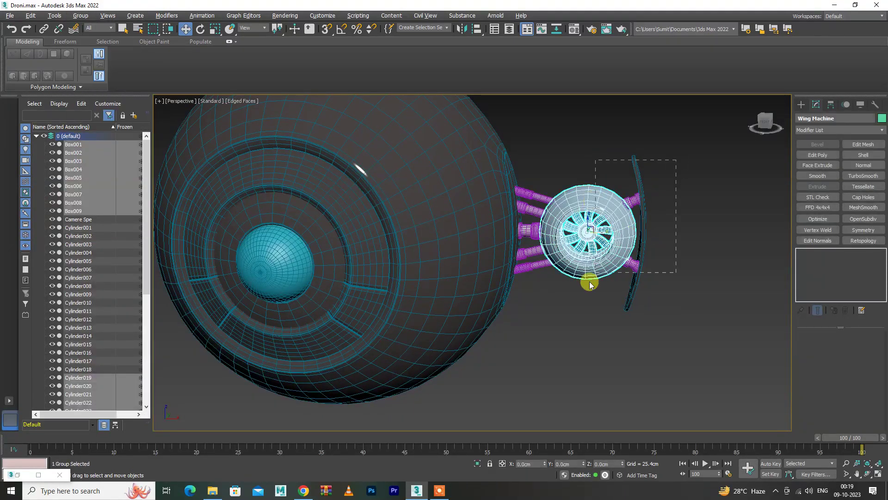
ctrl+click(515, 248)
click(80, 15)
text(Wing Maching with Suspens)
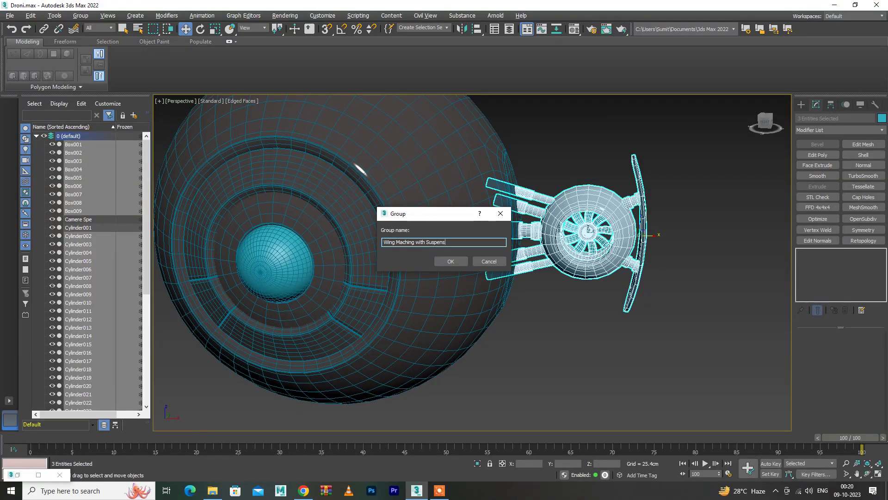
- Confirm the combined group's name and mirror it as an X-axis instance
text(iong)
key(Return)
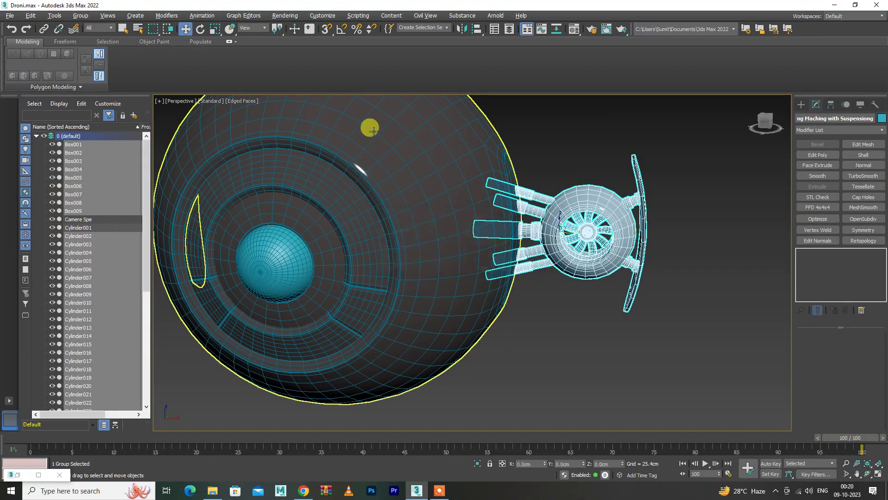
alt+middle_drag(535, 248, 561, 241)
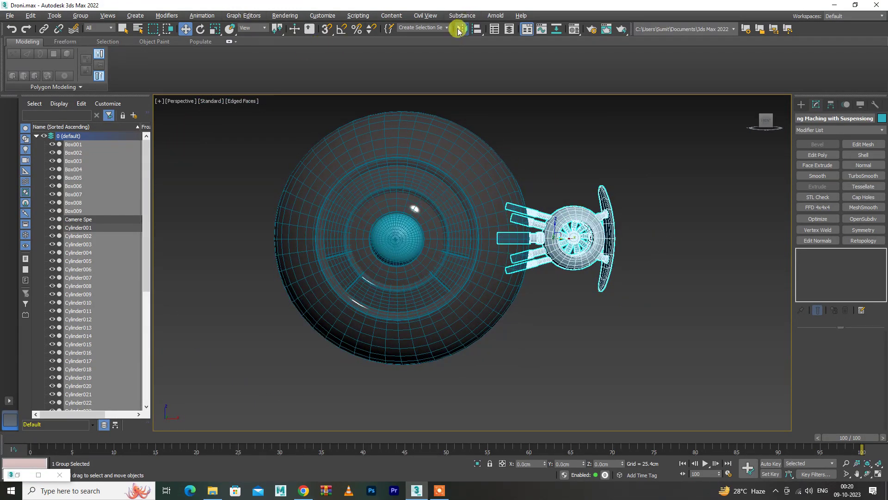
click(458, 30)
click(431, 277)
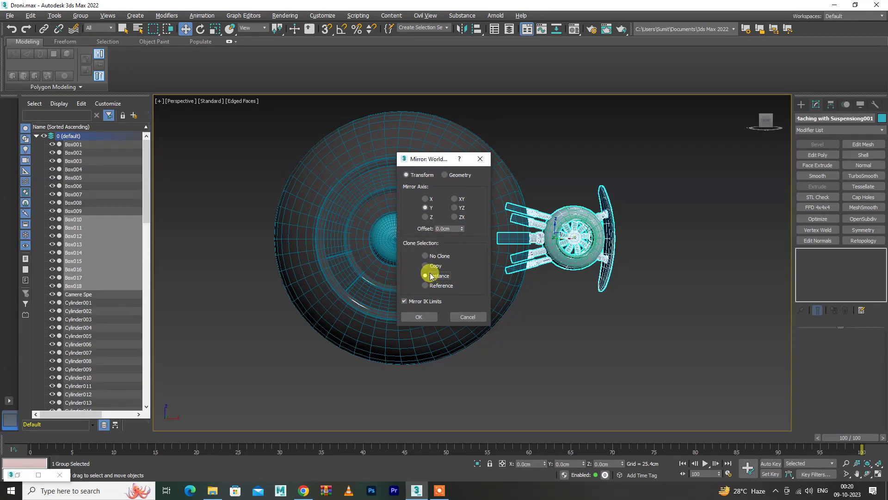
click(424, 202)
click(419, 312)
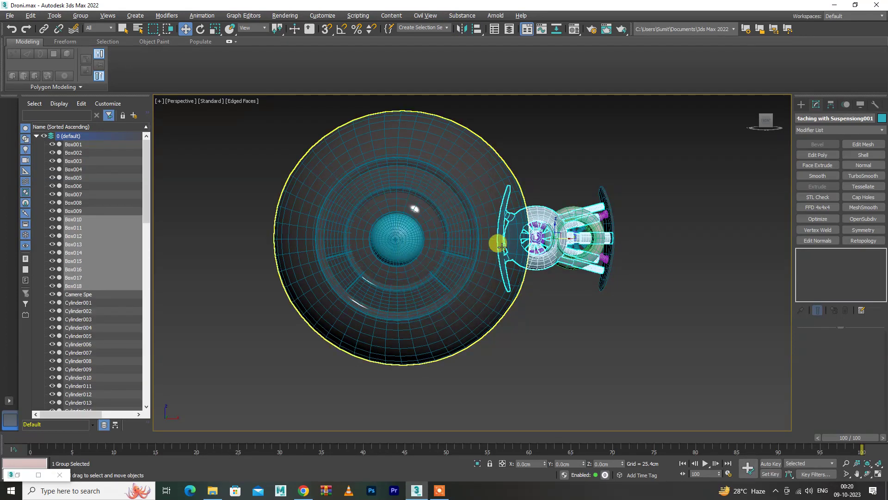
- Move the mirrored assembly to the left side of the sphere body
drag(539, 237, 316, 236)
mouse_move(246, 236)
alt+middle_down()
mouse_move(311, 277)
mouse_move(396, 293)
mouse_move(455, 282)
mouse_move(517, 296)
mouse_move(513, 268)
mouse_move(316, 241)
alt+middle_up()
drag(301, 234, 315, 237)
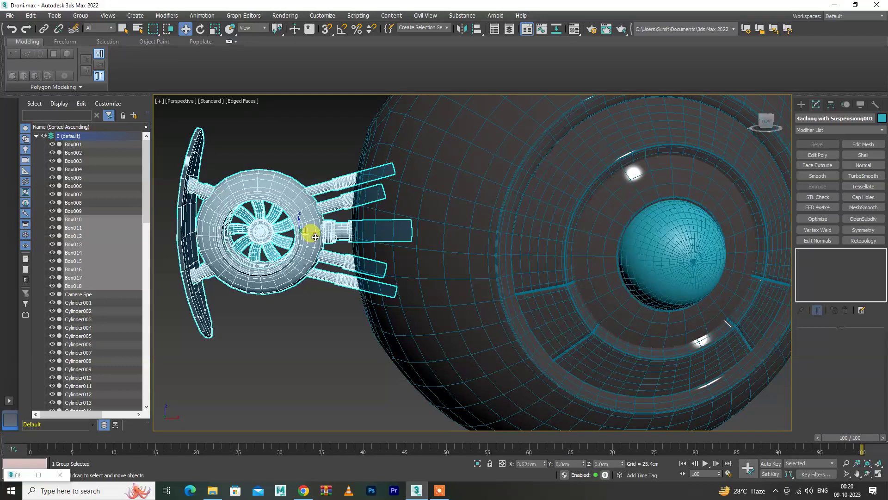
click(326, 163)
- Orbit around the drone, select the Cylinder001 disc on the sphere and delete it
key(z)
click(475, 171)
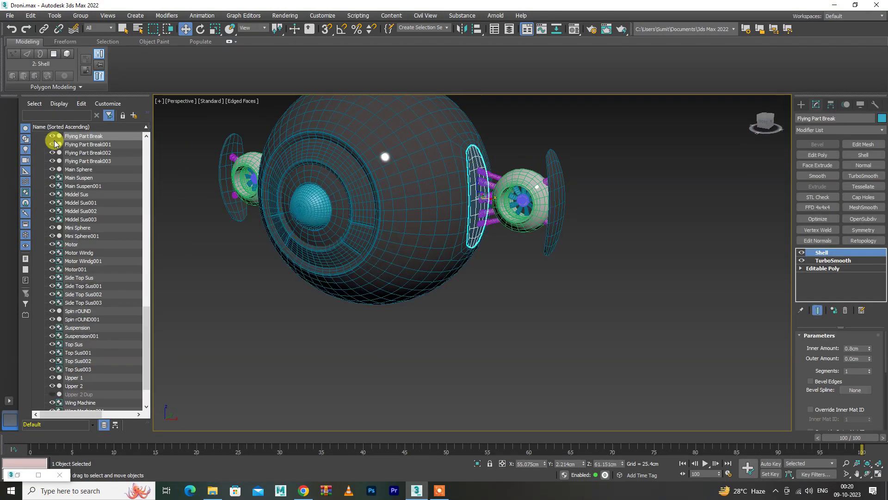
mouse_move(538, 308)
alt+middle_down()
mouse_move(504, 298)
mouse_move(559, 311)
mouse_move(492, 258)
mouse_move(511, 289)
mouse_move(459, 273)
mouse_move(470, 307)
mouse_move(491, 278)
alt+middle_up()
click(463, 180)
alt+middle_drag(457, 179, 445, 175)
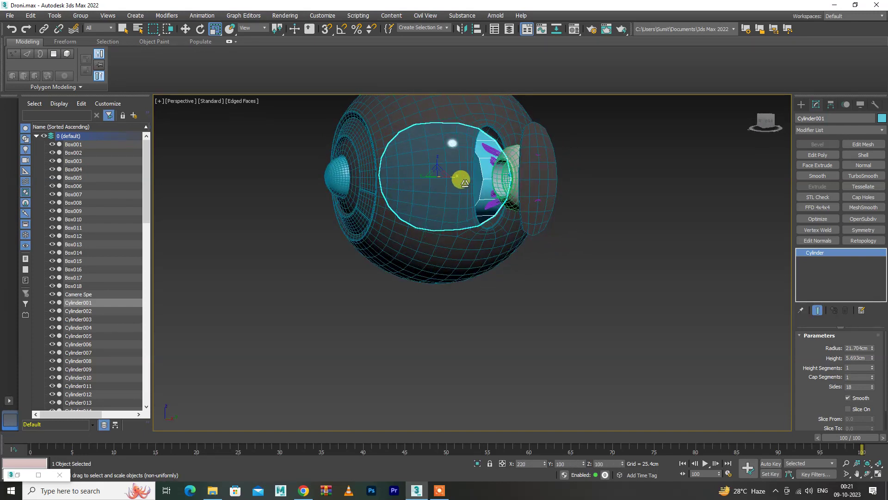
click(555, 290)
mouse_move(555, 290)
alt+middle_down()
mouse_move(542, 290)
mouse_move(545, 298)
mouse_move(588, 298)
alt+middle_up()
click(399, 185)
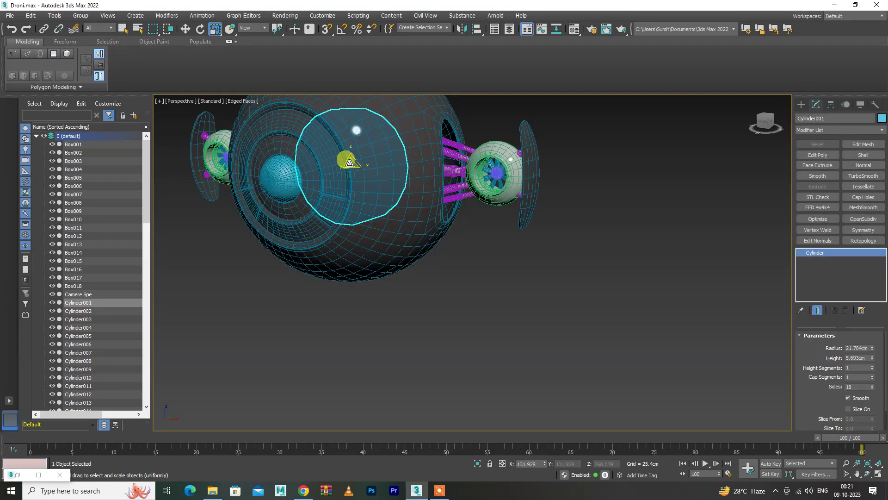
key(Delete)
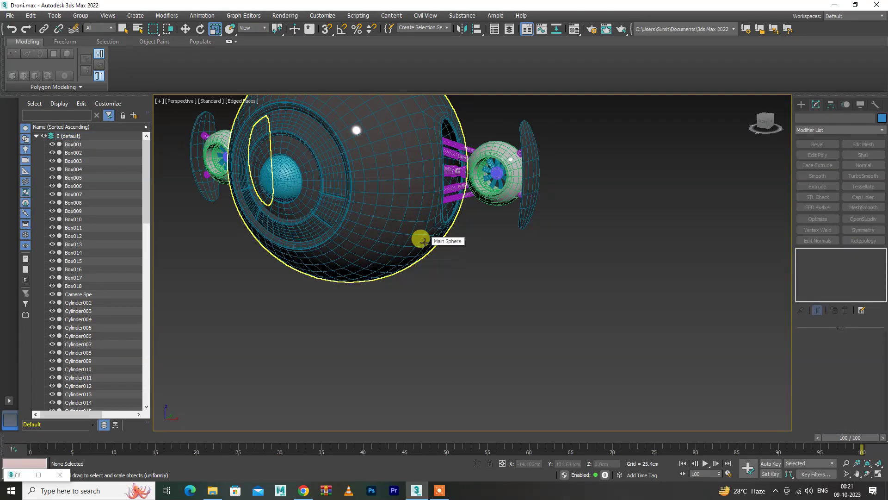